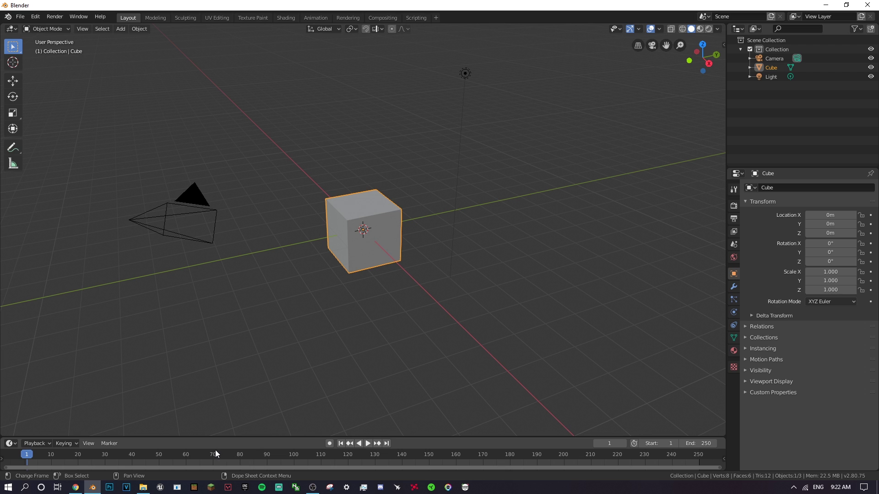
- View Blender's default cube from low-front, top, bottom and perspective angles, then return to the Gildor downloads page
{"action": "left_click", "coordinate": [76, 488]}
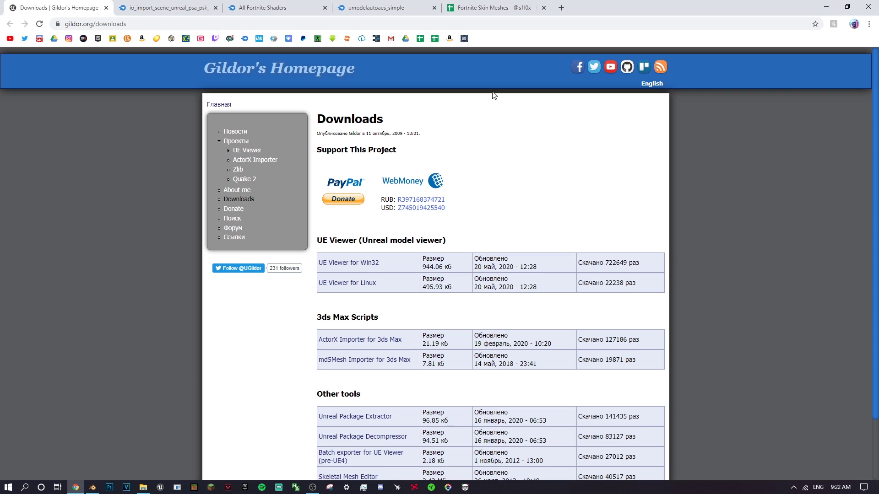
{"action": "left_click", "coordinate": [91, 488]}
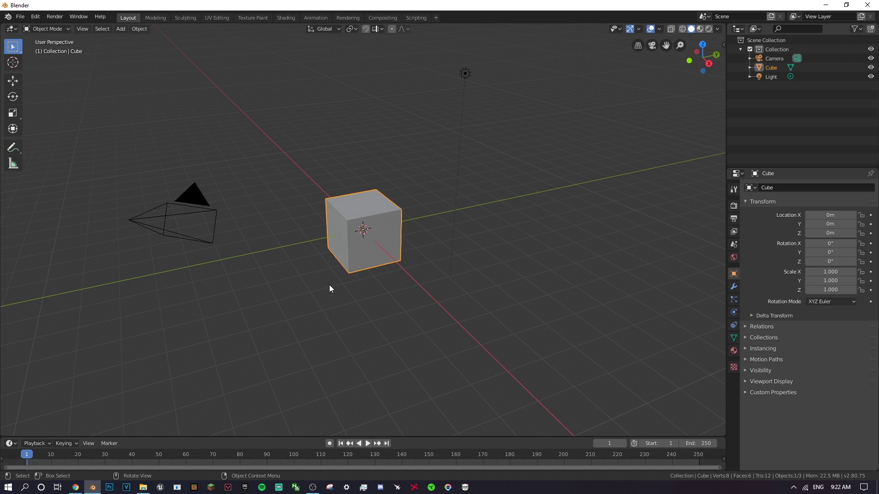
{"action": "left_click_drag", "start_coordinate": [708, 63], "coordinate": [670, 137]}
{"action": "left_click", "coordinate": [704, 58]}
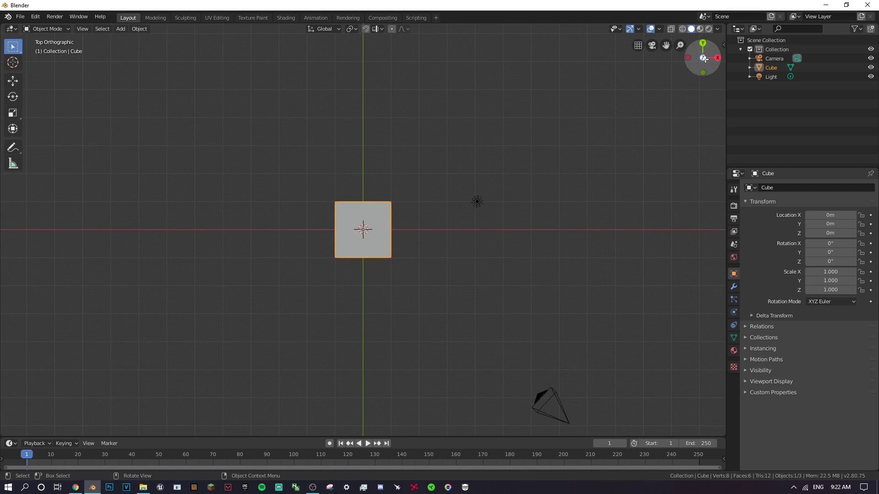
{"action": "left_click", "coordinate": [703, 59]}
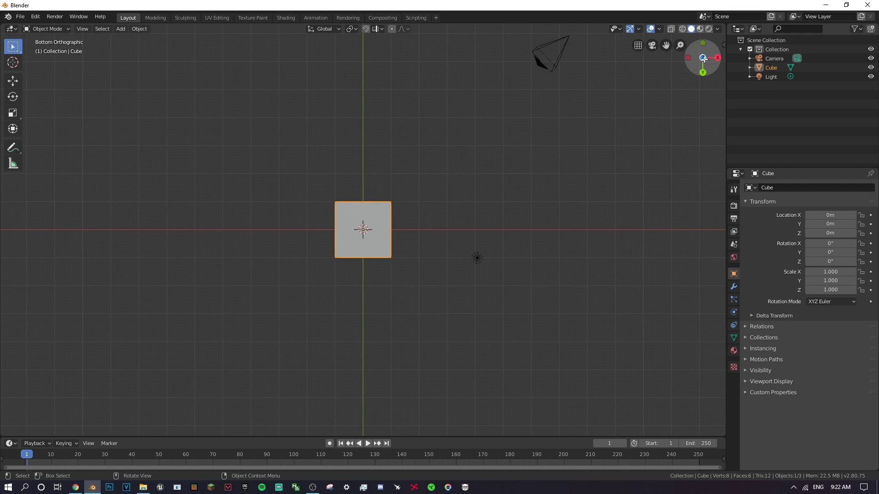
{"action": "left_click_drag", "start_coordinate": [703, 58], "coordinate": [572, 204]}
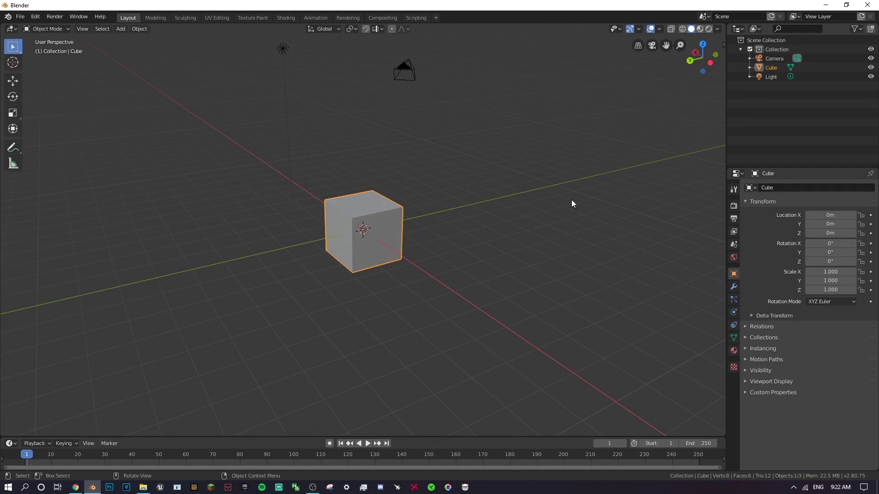
{"action": "left_click", "coordinate": [76, 488]}
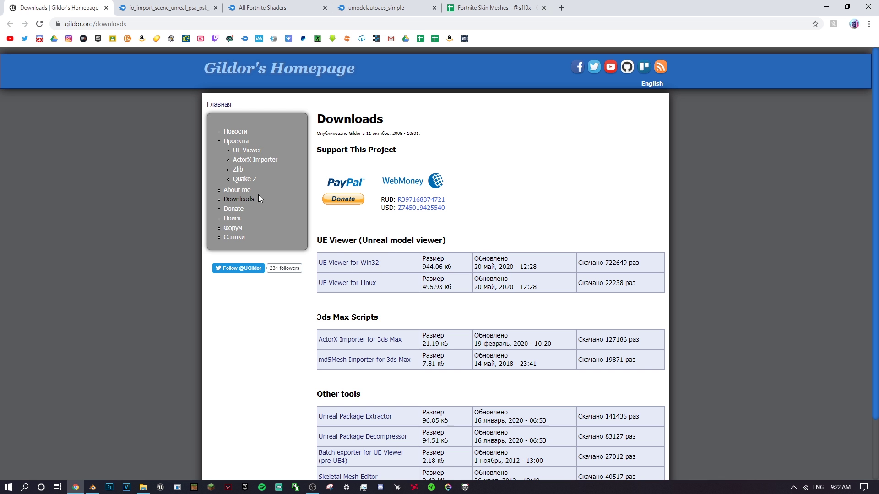
- Save the UE Viewer for Win32 archive (umodel_win32) into Downloads\porting tutorial
{"action": "left_click", "coordinate": [239, 200]}
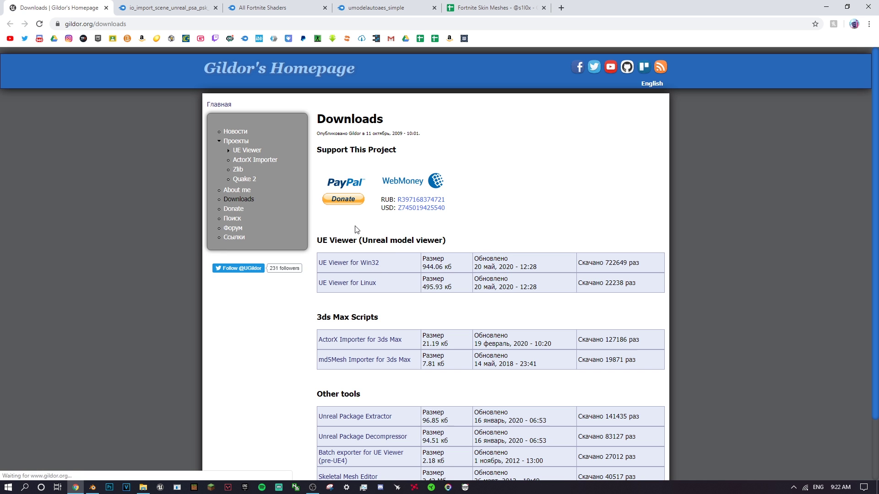
{"action": "scroll", "coordinate": [374, 278], "scroll_direction": "down", "scroll_amount": 1}
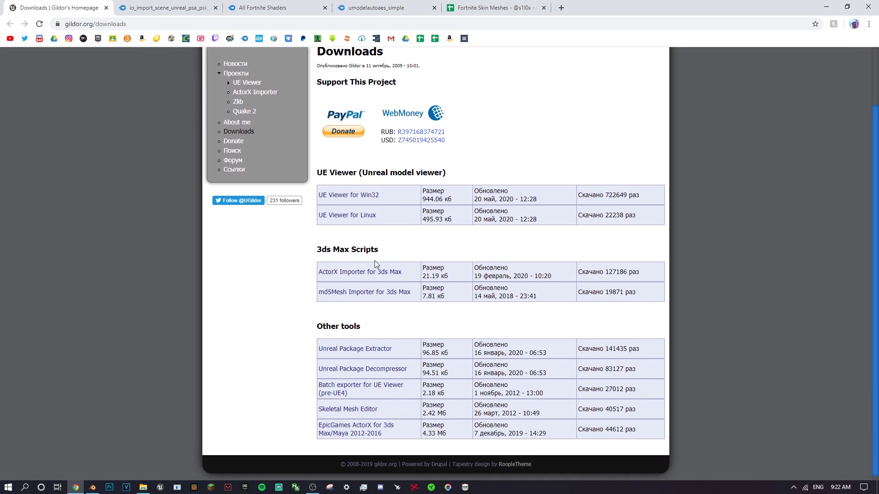
{"action": "scroll", "coordinate": [365, 240], "scroll_direction": "up", "scroll_amount": 1}
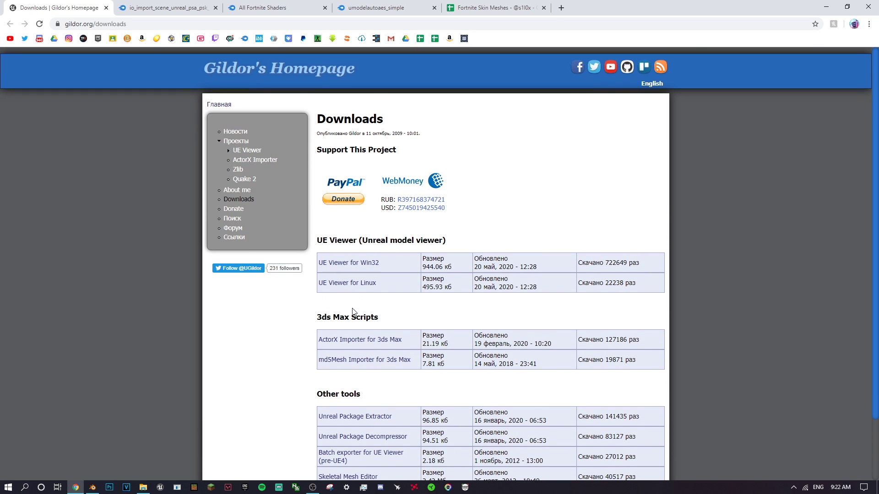
{"action": "left_click", "coordinate": [357, 263]}
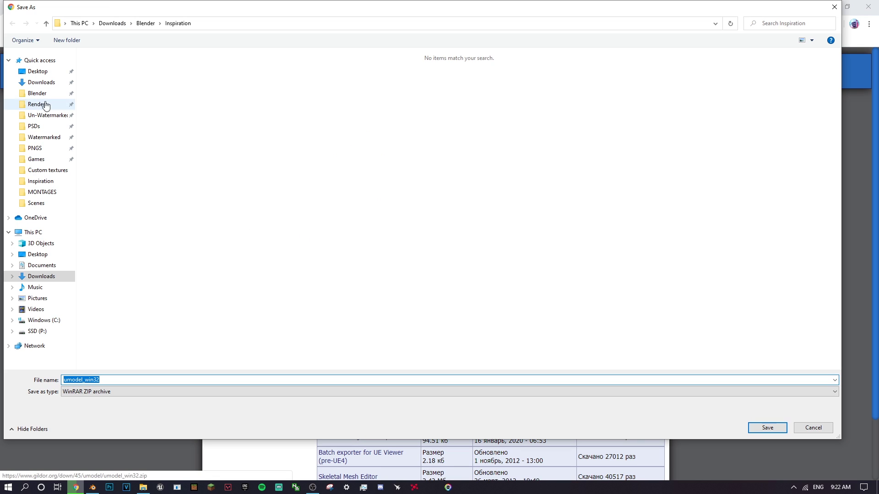
{"action": "left_click", "coordinate": [41, 82]}
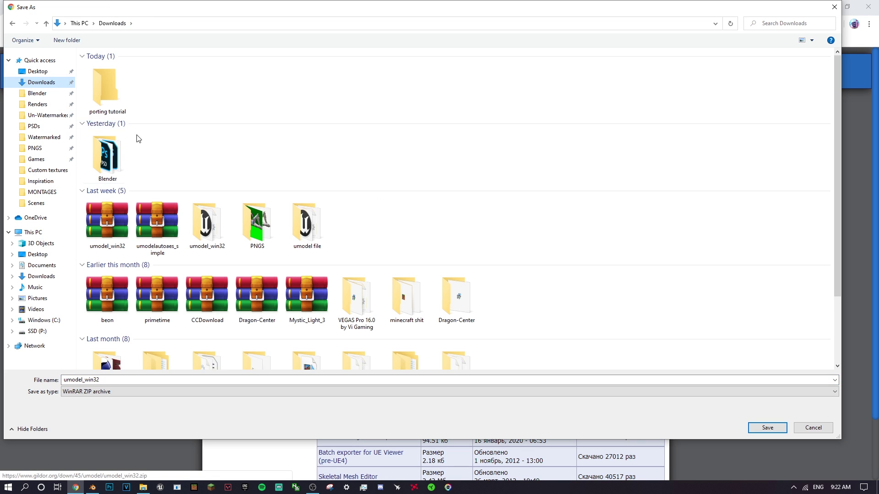
{"action": "double_click", "coordinate": [108, 95]}
{"action": "left_click", "coordinate": [767, 428]}
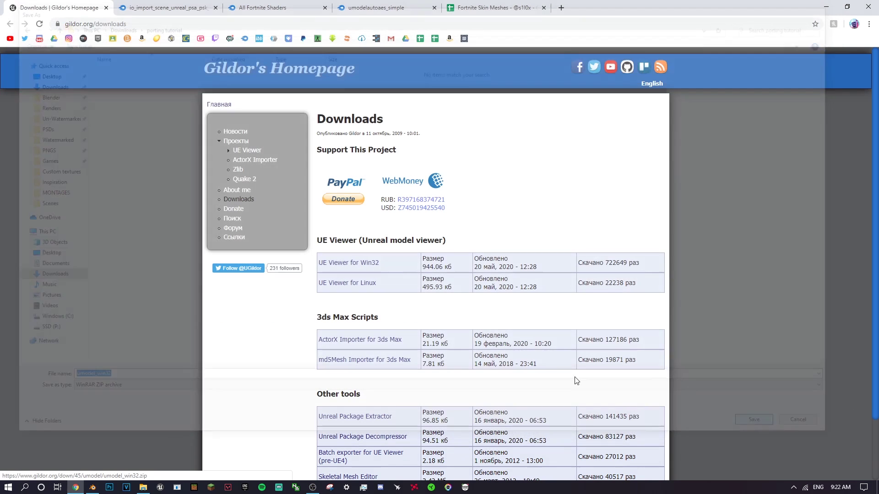
{"action": "left_click", "coordinate": [246, 487]}
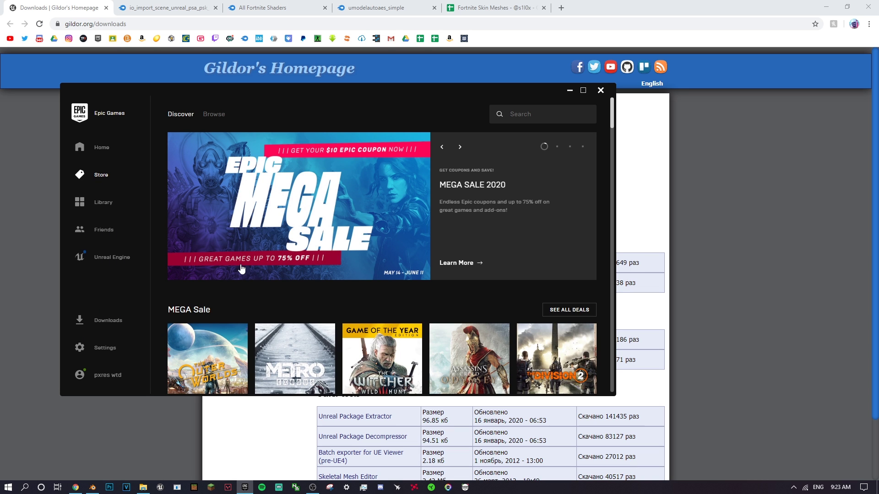
- Confirm Fortnite is installed in the Epic Games Library, then close the launcher
{"action": "left_click", "coordinate": [102, 207]}
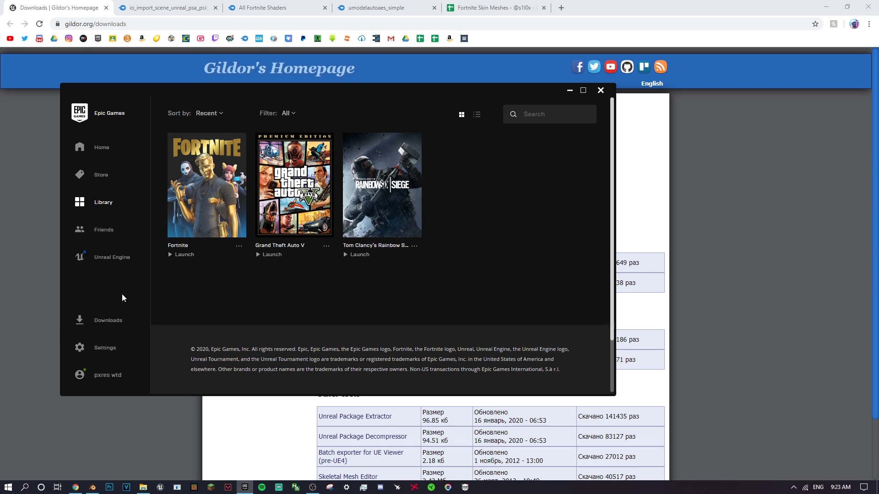
{"action": "left_click", "coordinate": [600, 91]}
{"action": "left_click", "coordinate": [143, 487]}
- Extract the umodel_win32 archive in the porting tutorial folder and open the resulting folder
{"action": "left_click", "coordinate": [37, 118]}
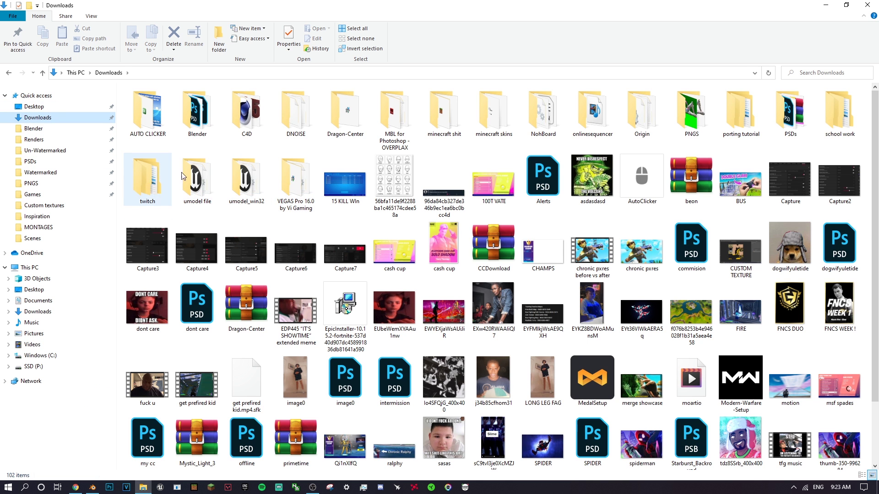
{"action": "double_click", "coordinate": [754, 108]}
{"action": "right_click", "coordinate": [211, 101]}
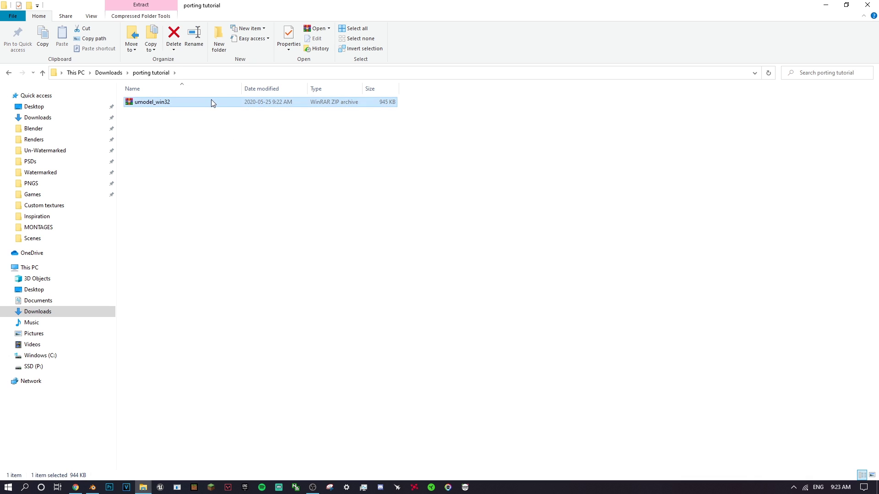
{"action": "left_click", "coordinate": [236, 129]}
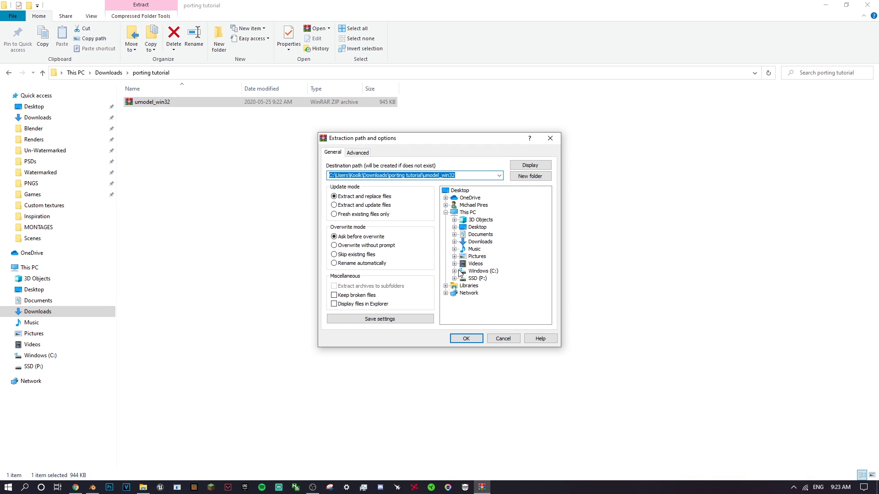
{"action": "left_click", "coordinate": [476, 342]}
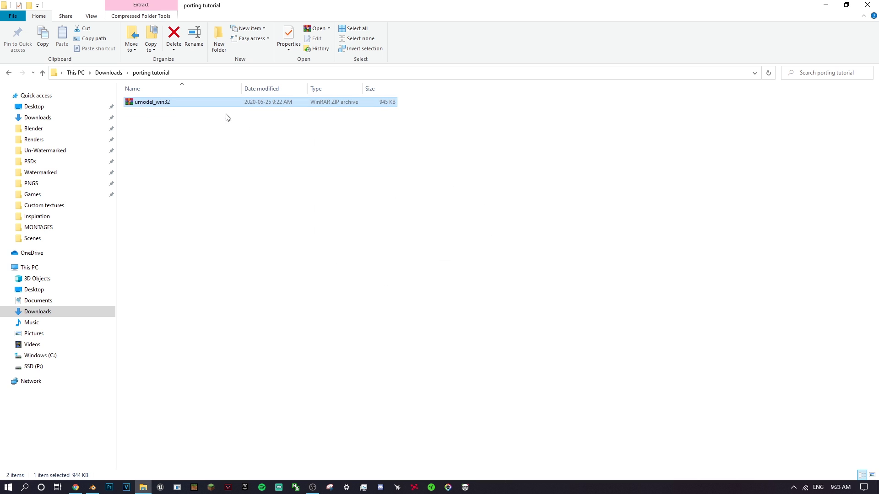
{"action": "double_click", "coordinate": [183, 103]}
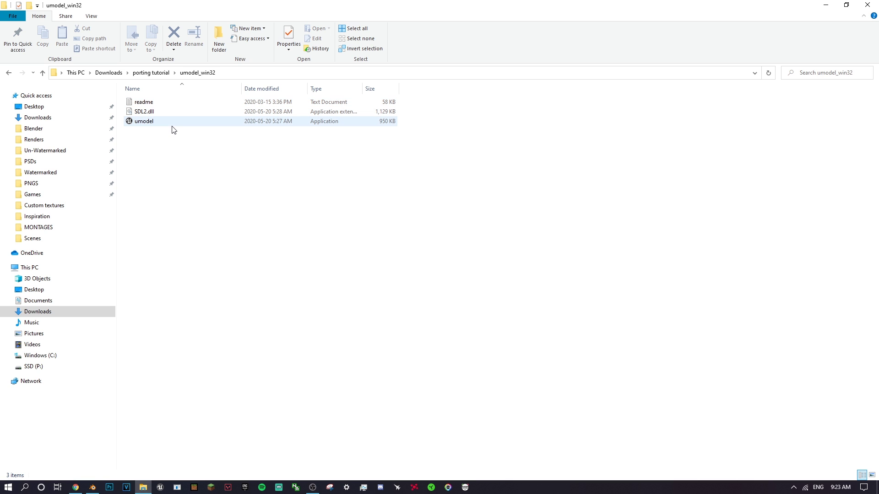
- Copy SDL2.dll and umodel from the extracted umodel_win32 folder
{"action": "left_click", "coordinate": [151, 112]}
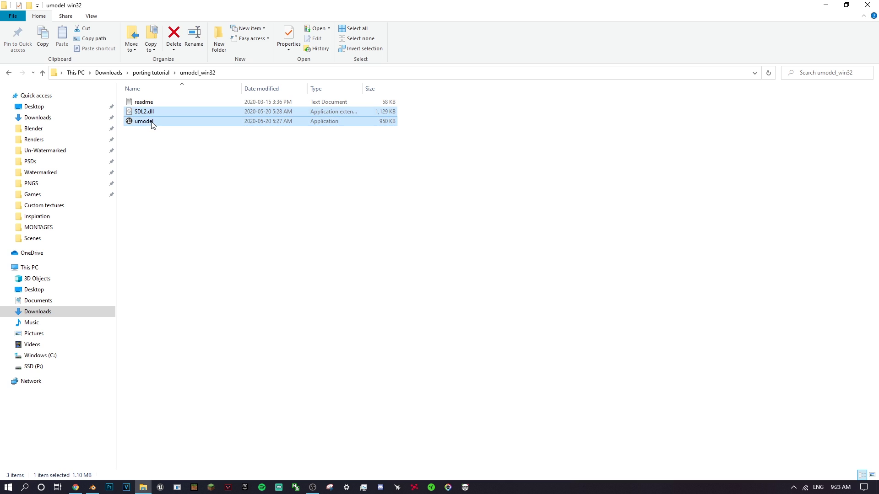
{"action": "right_click", "coordinate": [167, 119]}
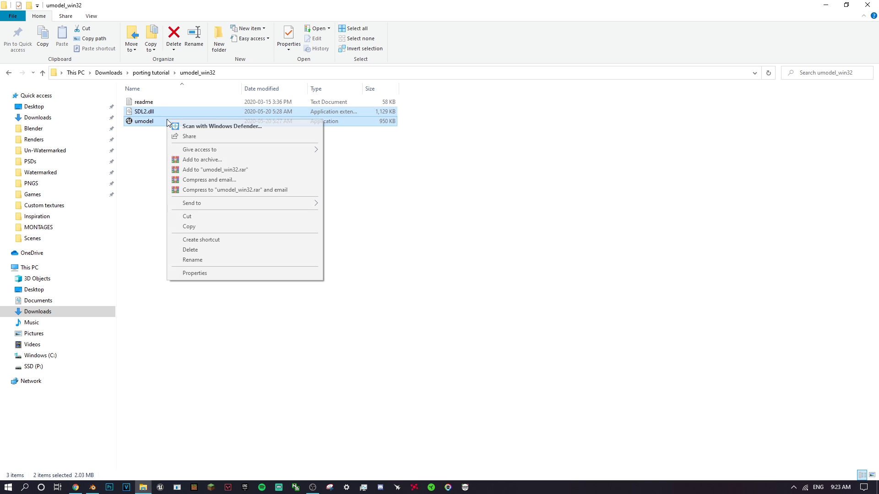
{"action": "left_click", "coordinate": [197, 228]}
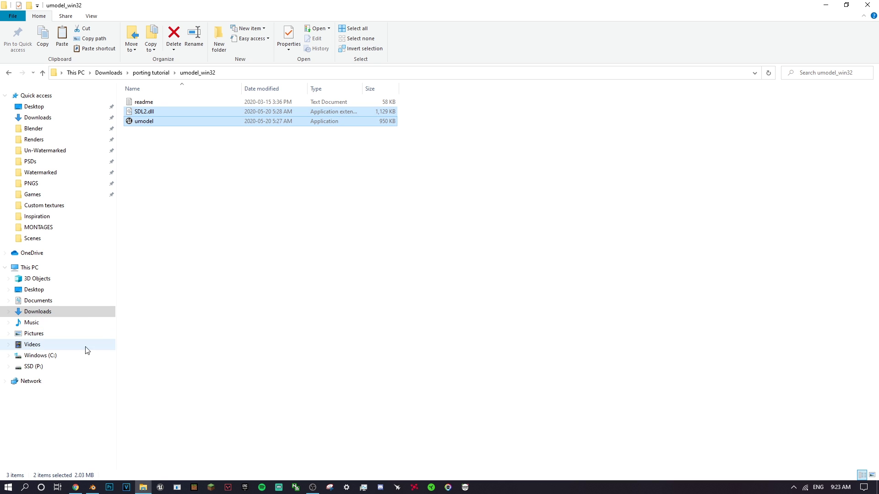
- Go to SSD (P:) > Fortnite > FortniteGame > Content > Paks and paste SDL2.dll and umodel there
{"action": "left_click", "coordinate": [9, 367]}
{"action": "left_click", "coordinate": [18, 367]}
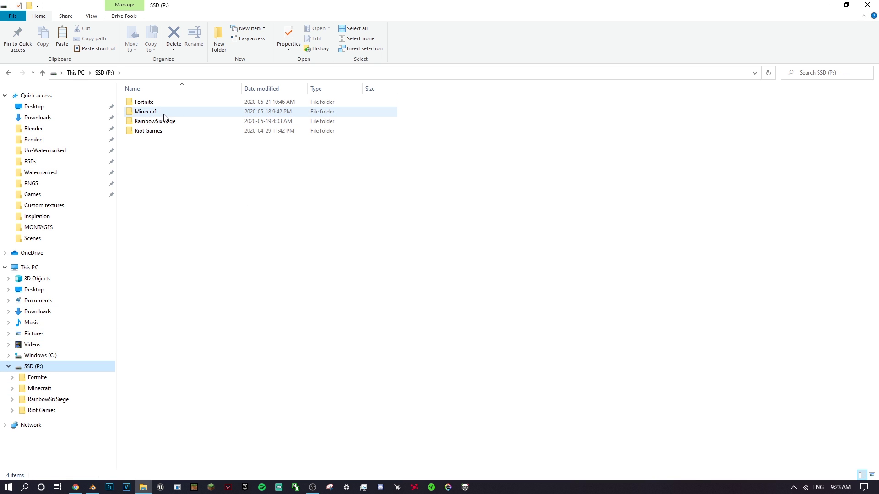
{"action": "double_click", "coordinate": [155, 102]}
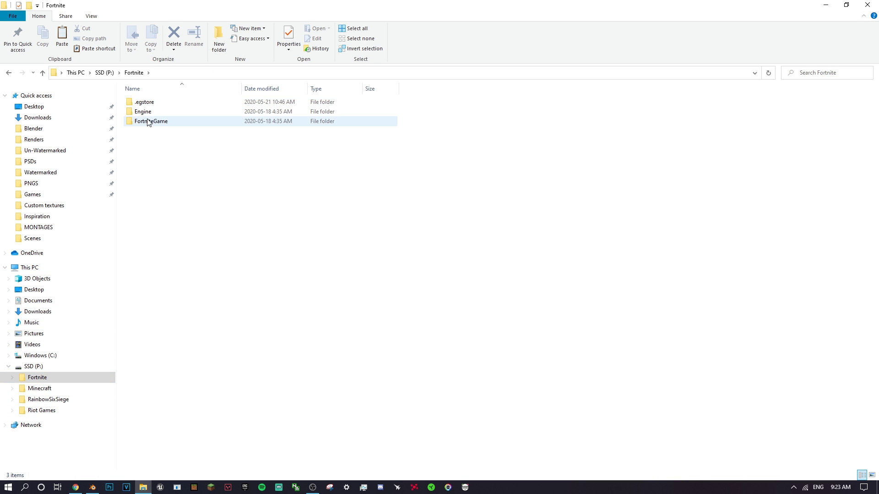
{"action": "double_click", "coordinate": [149, 121]}
{"action": "double_click", "coordinate": [159, 109]}
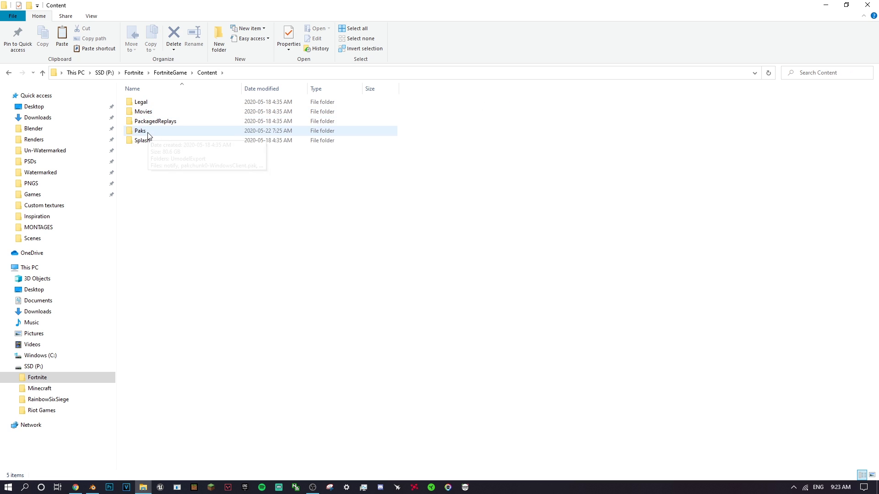
{"action": "double_click", "coordinate": [148, 134]}
{"action": "scroll", "coordinate": [264, 320], "scroll_direction": "down", "scroll_amount": 7}
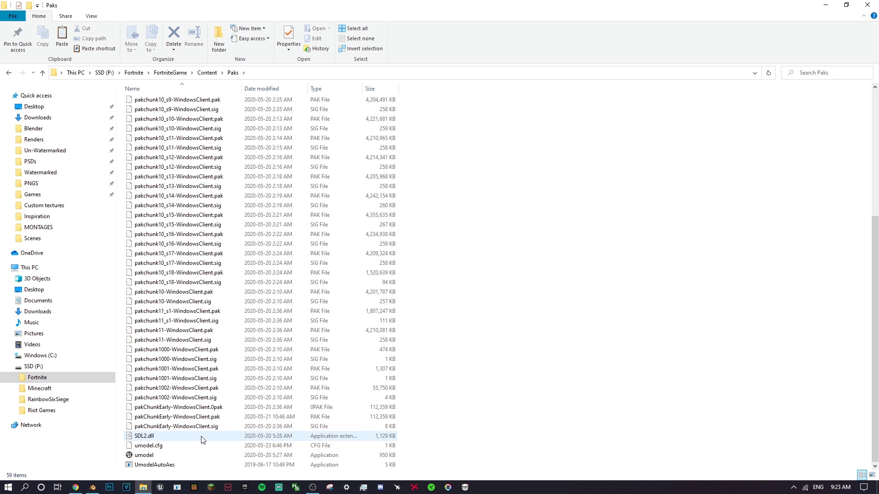
{"action": "scroll", "coordinate": [384, 326], "scroll_direction": "up", "scroll_amount": 5}
{"action": "scroll", "coordinate": [225, 334], "scroll_direction": "down", "scroll_amount": 5}
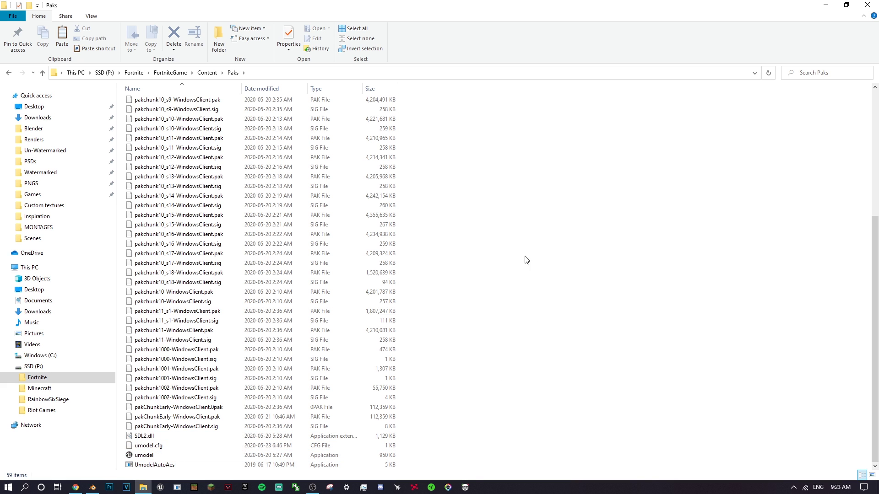
{"action": "right_click", "coordinate": [511, 240]}
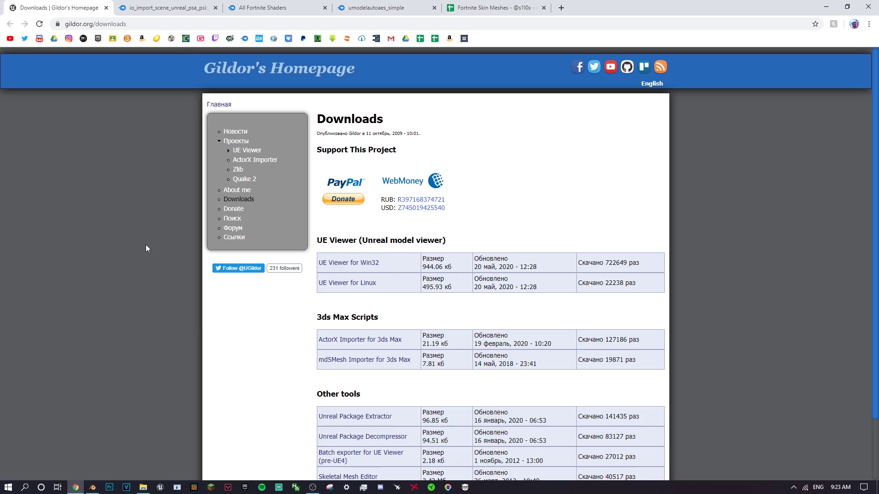
- Download umodelautoaes_simple from its MediaFire page into Downloads\porting tutorial
{"action": "left_click", "coordinate": [398, 4]}
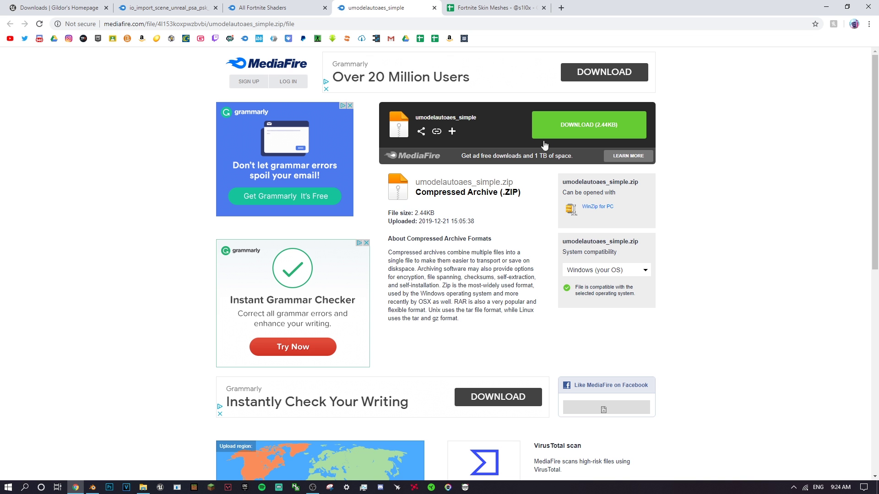
{"action": "left_click", "coordinate": [590, 125]}
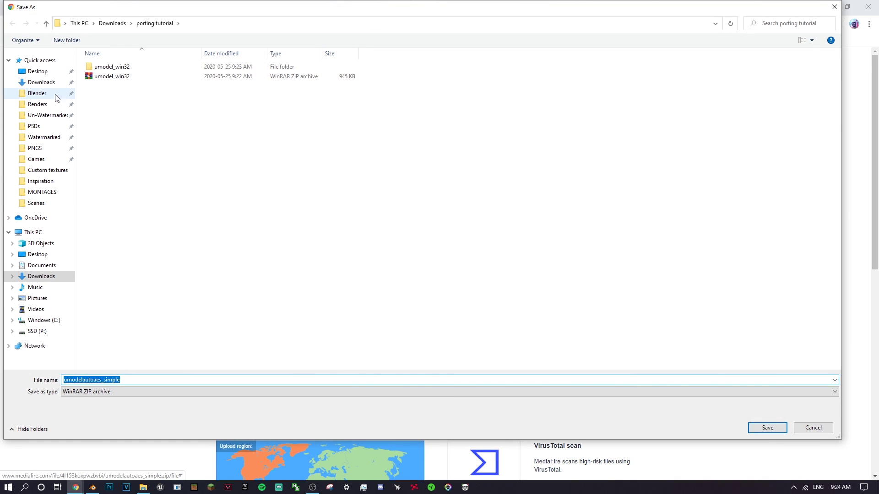
{"action": "left_click", "coordinate": [51, 82]}
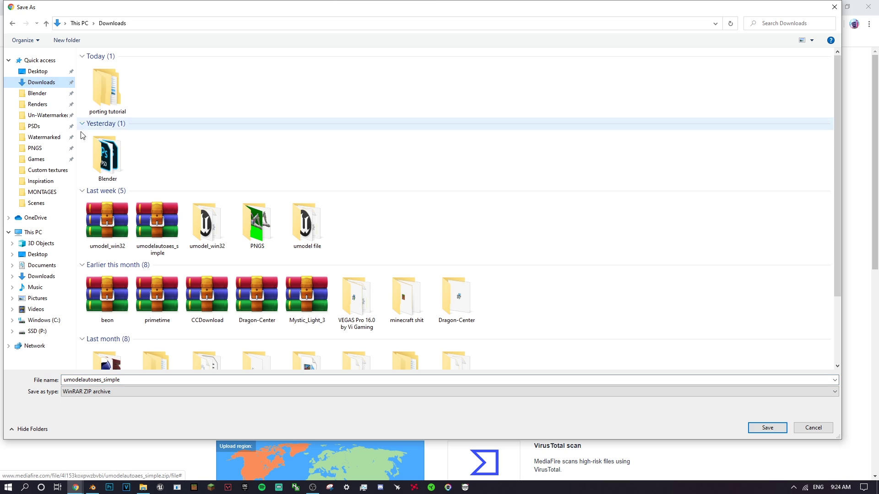
{"action": "double_click", "coordinate": [102, 92]}
{"action": "left_click", "coordinate": [767, 427]}
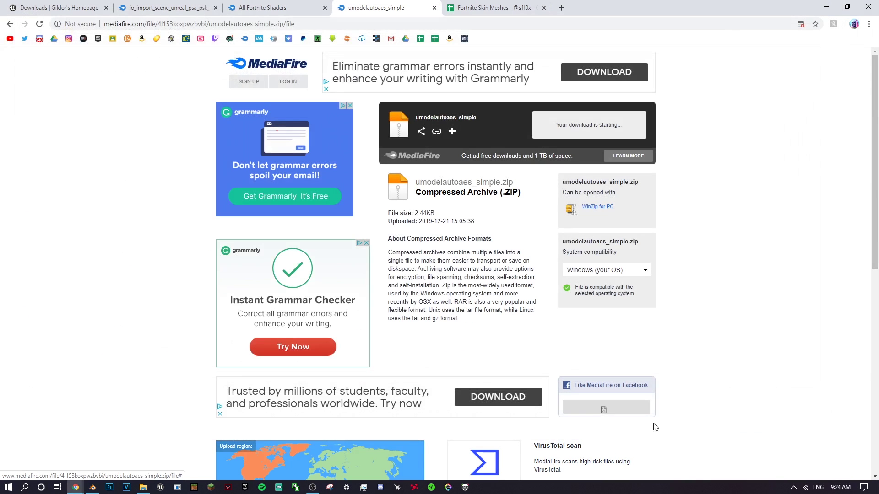
- Extract the umodelautoaes_simple archive in the porting tutorial folder and open its folder
{"action": "left_click", "coordinate": [143, 488]}
{"action": "left_click", "coordinate": [48, 118]}
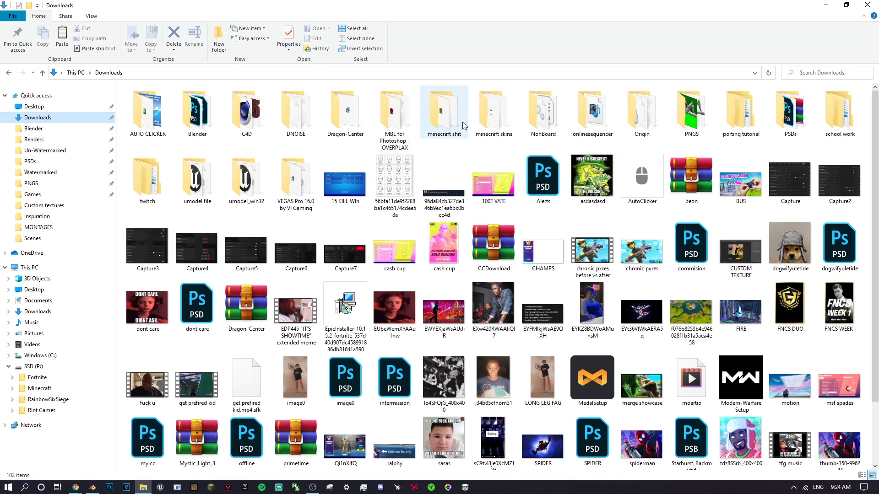
{"action": "double_click", "coordinate": [742, 114]}
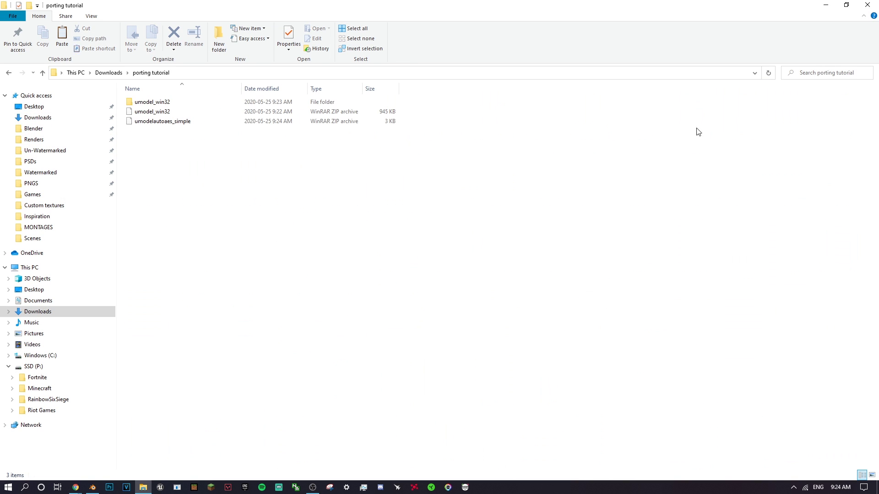
{"action": "left_click", "coordinate": [154, 122]}
{"action": "right_click", "coordinate": [156, 122]}
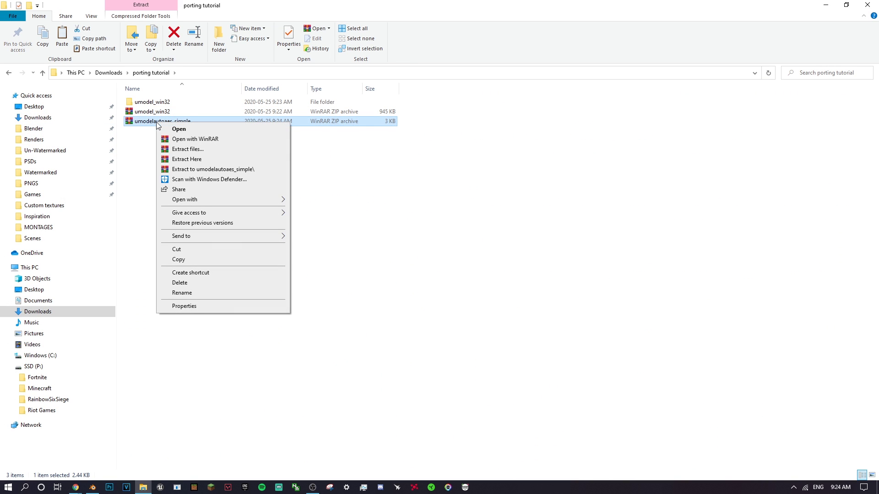
{"action": "left_click", "coordinate": [183, 150]}
{"action": "left_click", "coordinate": [466, 339]}
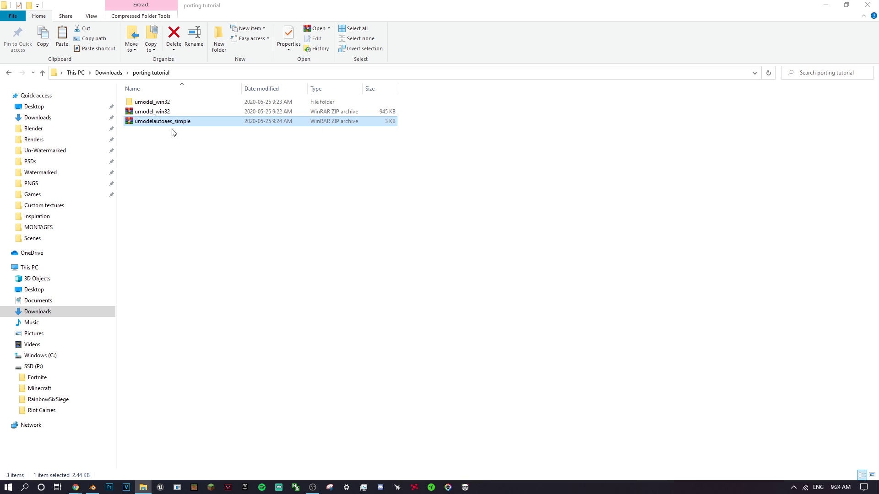
{"action": "double_click", "coordinate": [163, 113]}
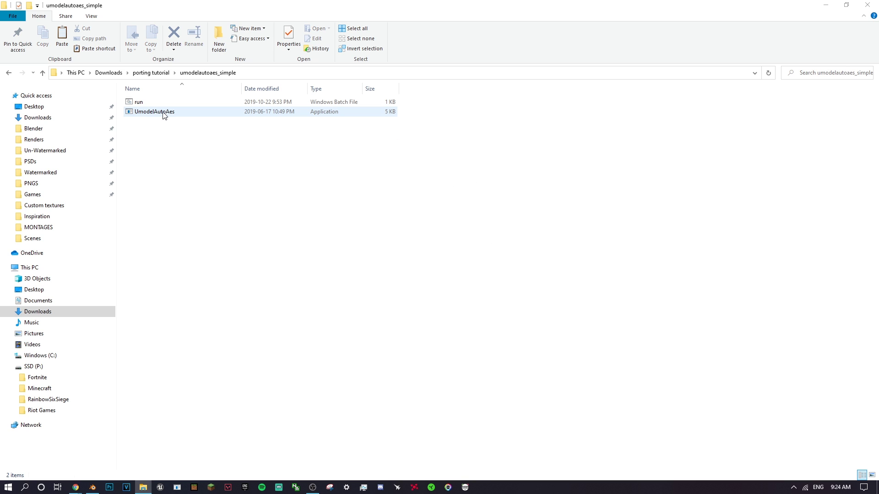
- Copy UmodelAutoAes and paste it into Fortnite's FortniteGame > Content > Paks folder
{"action": "left_click", "coordinate": [152, 113]}
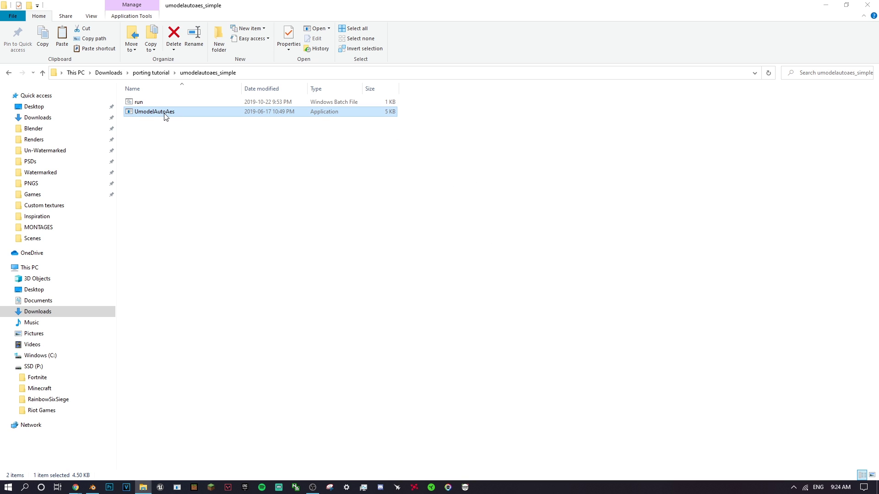
{"action": "right_click", "coordinate": [164, 114]}
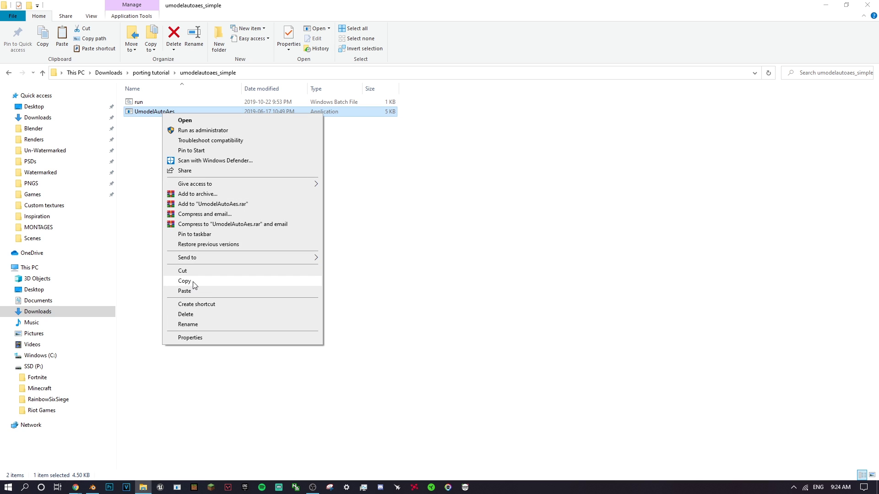
{"action": "left_click", "coordinate": [193, 281]}
{"action": "left_click", "coordinate": [38, 377]}
{"action": "double_click", "coordinate": [155, 121]}
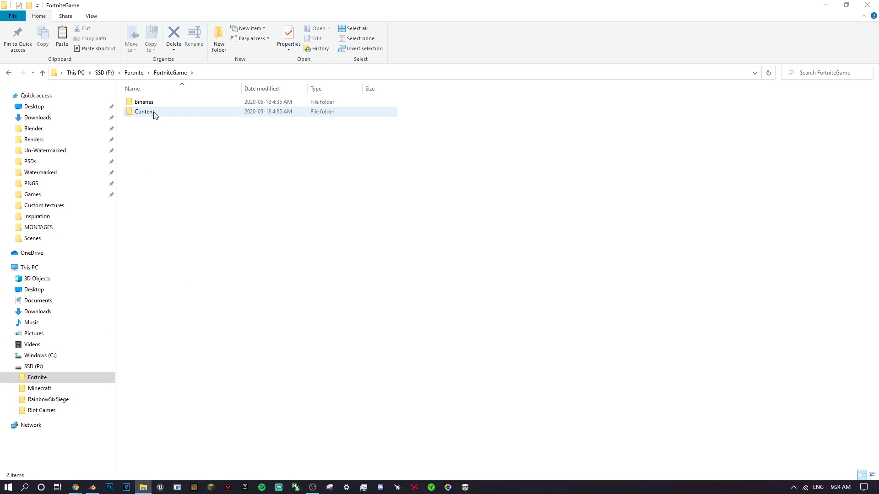
{"action": "double_click", "coordinate": [154, 113]}
{"action": "double_click", "coordinate": [138, 131]}
{"action": "scroll", "coordinate": [540, 314], "scroll_direction": "down", "scroll_amount": 7}
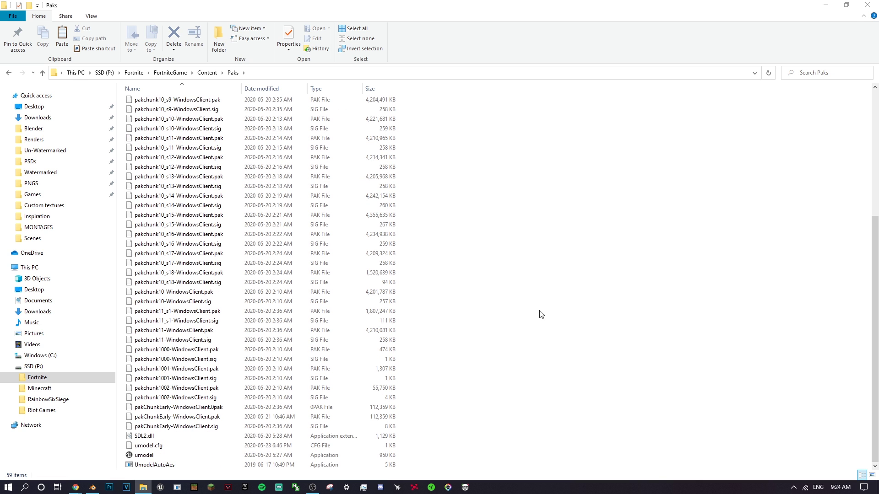
{"action": "right_click", "coordinate": [510, 320]}
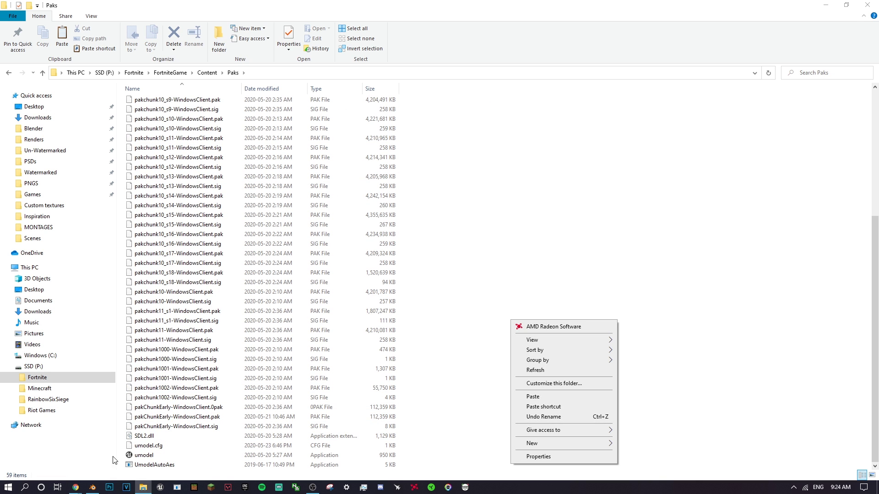
- Check that UmodelAutoAes is now in the Paks folder, then return to the browser
{"action": "left_click", "coordinate": [174, 466]}
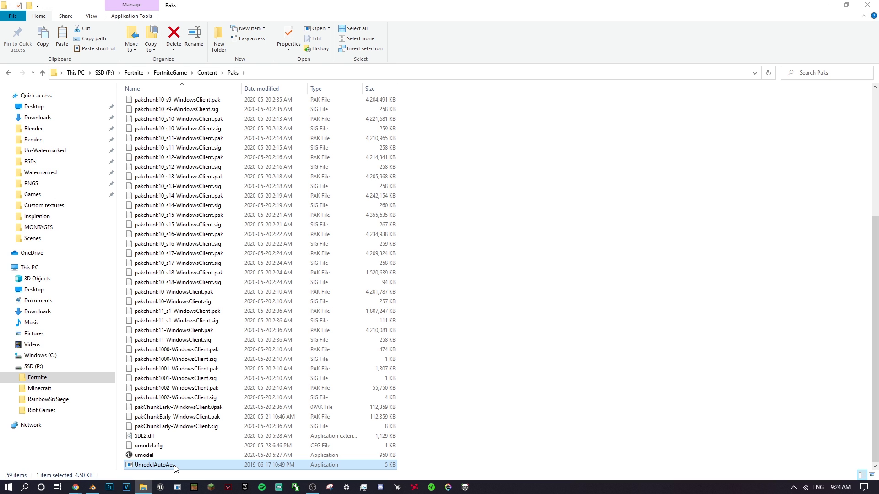
{"action": "right_click", "coordinate": [174, 467]}
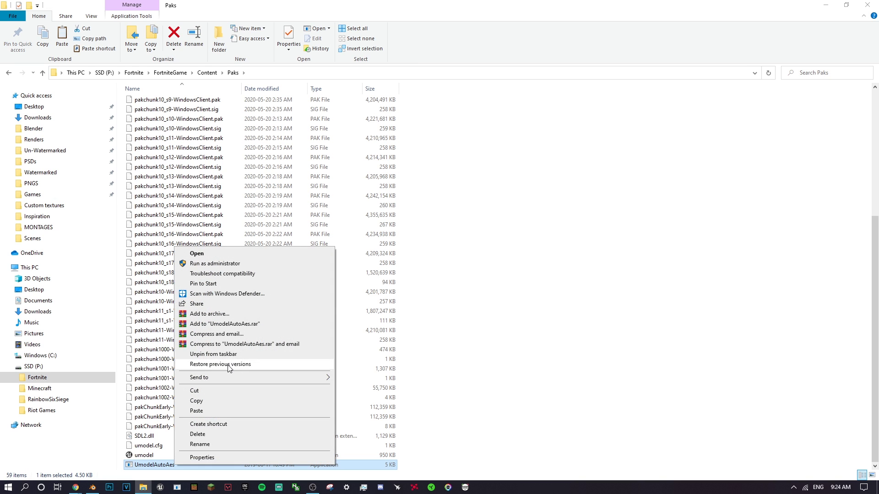
{"action": "left_click", "coordinate": [489, 391]}
{"action": "mouse_move", "coordinate": [74, 488]}
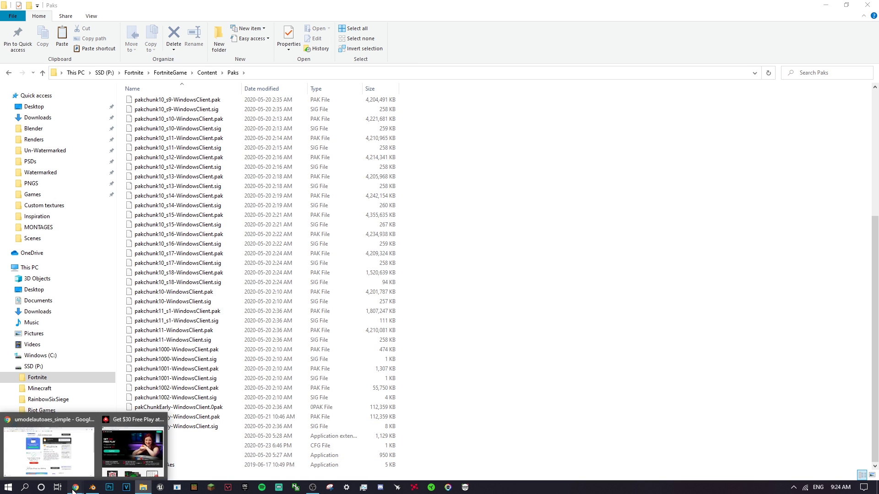
{"action": "left_click", "coordinate": [78, 425]}
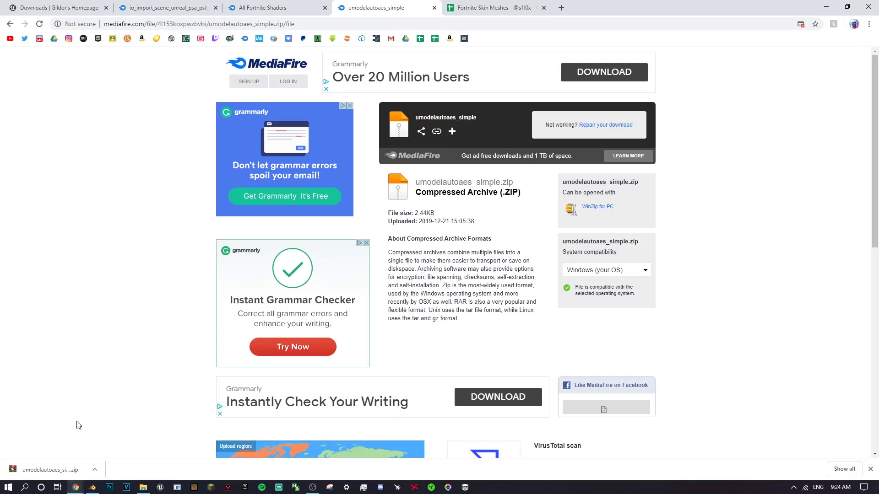
- Save the io_import_scene_unreal_psa_psk_280 importer script into Downloads\porting tutorial
{"action": "left_click", "coordinate": [188, 5]}
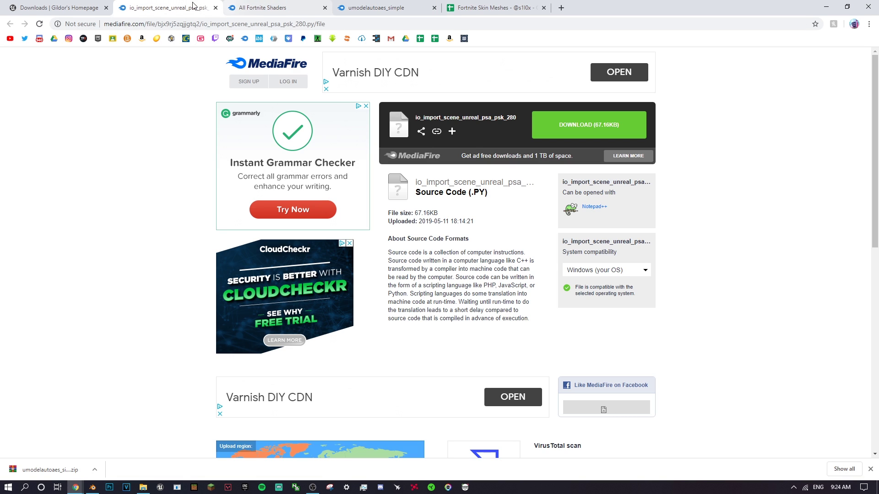
{"action": "left_click", "coordinate": [299, 6]}
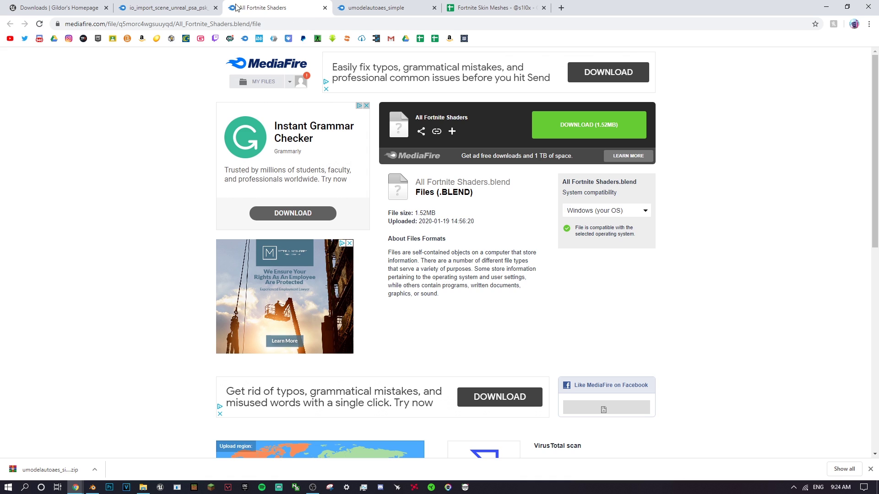
{"action": "left_click", "coordinate": [168, 5]}
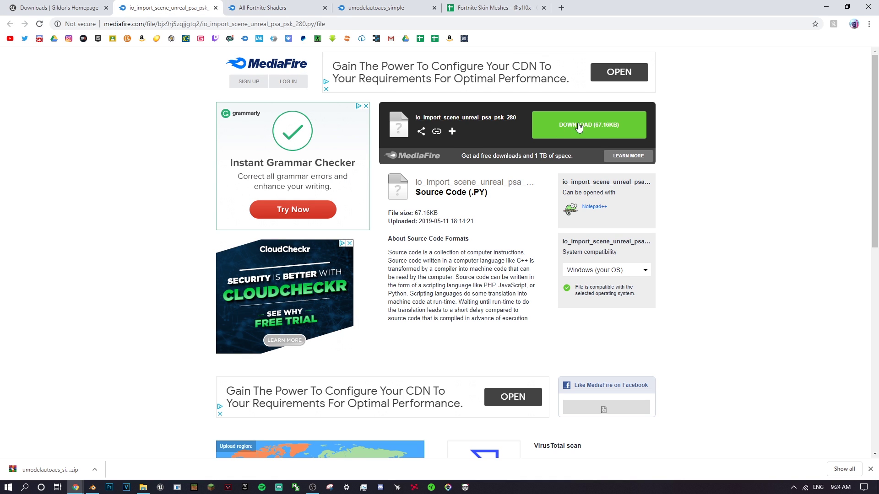
{"action": "left_click", "coordinate": [602, 127]}
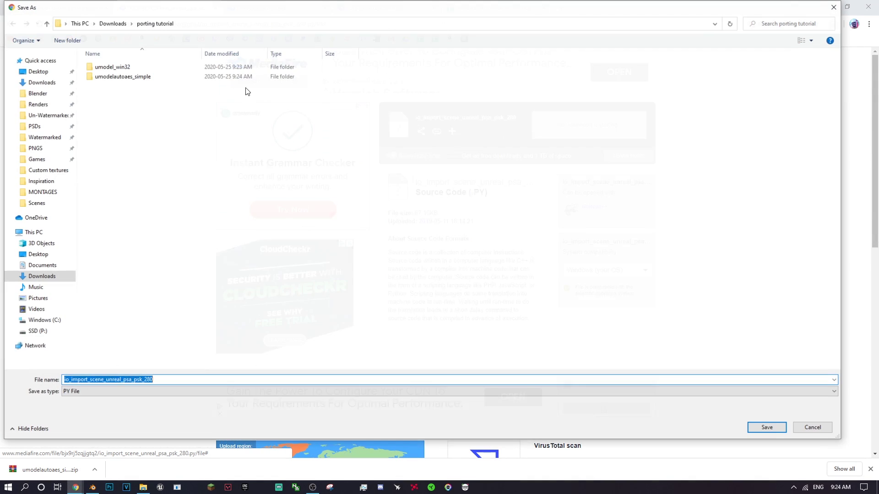
{"action": "left_click", "coordinate": [45, 83]}
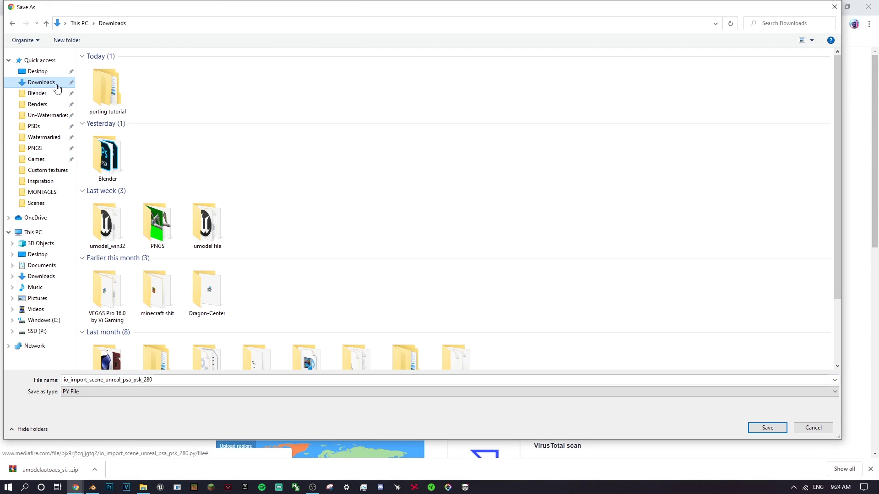
{"action": "double_click", "coordinate": [106, 100]}
{"action": "left_click", "coordinate": [767, 428]}
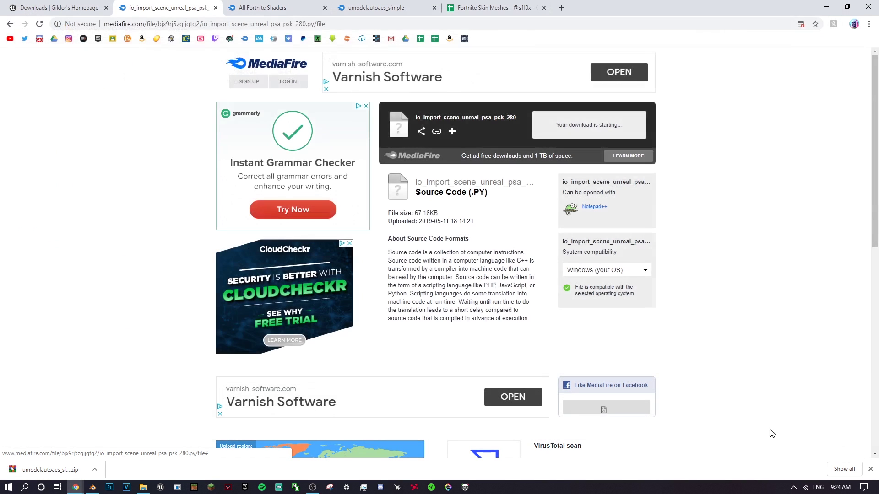
- Save All Fortnite Shaders.blend to the same folder and close the download shelf
{"action": "left_click", "coordinate": [272, 4]}
{"action": "left_click", "coordinate": [581, 131]}
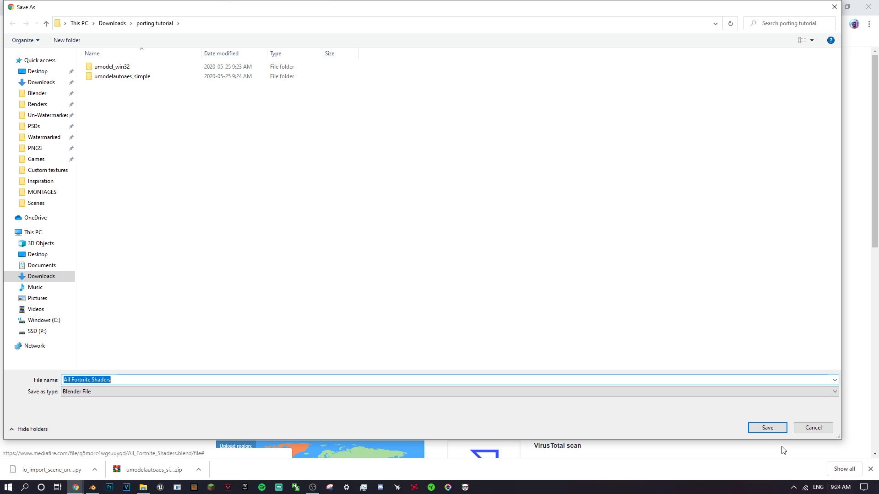
{"action": "left_click", "coordinate": [771, 429]}
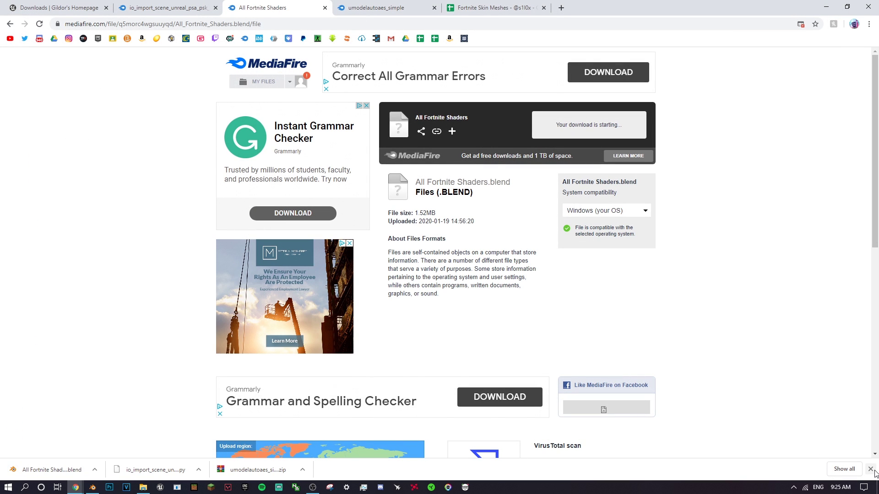
{"action": "left_click", "coordinate": [872, 470]}
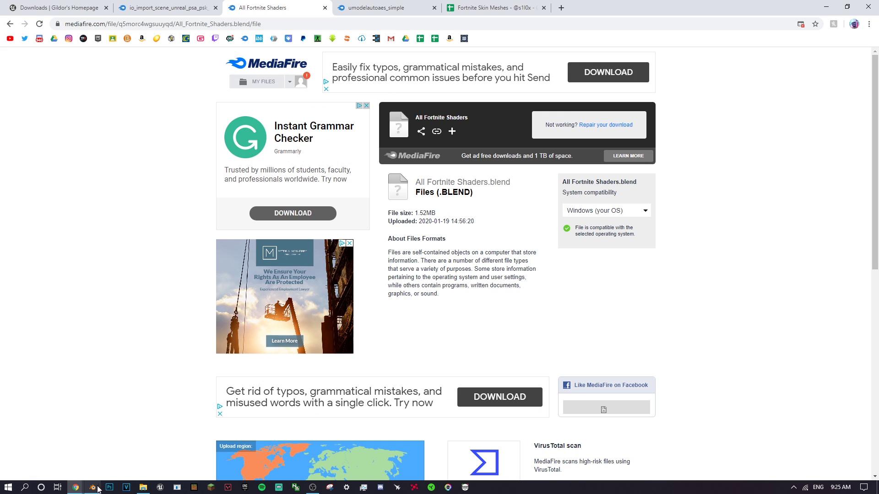
{"action": "left_click", "coordinate": [99, 488]}
- Select all and delete the cube, camera and light, then delete the Collection's hierarchy
{"action": "left_click_drag", "start_coordinate": [701, 58], "coordinate": [531, 156]}
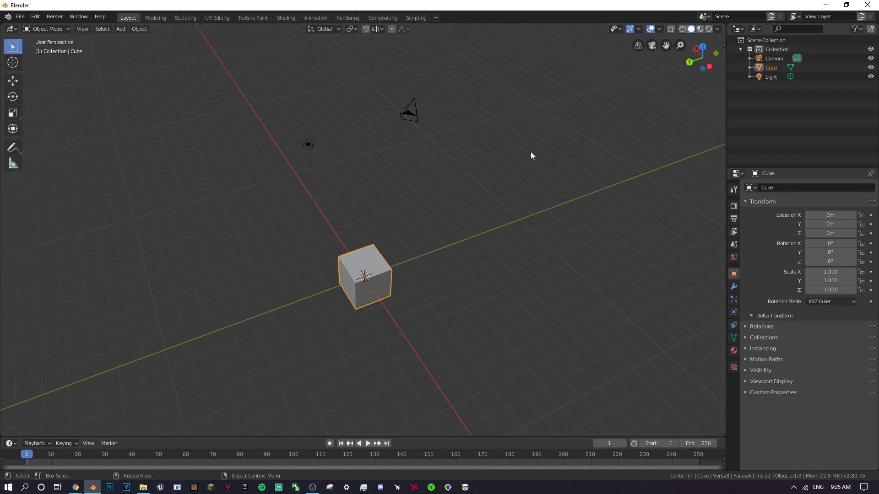
{"action": "key", "text": "a"}
{"action": "right_click", "coordinate": [408, 209]}
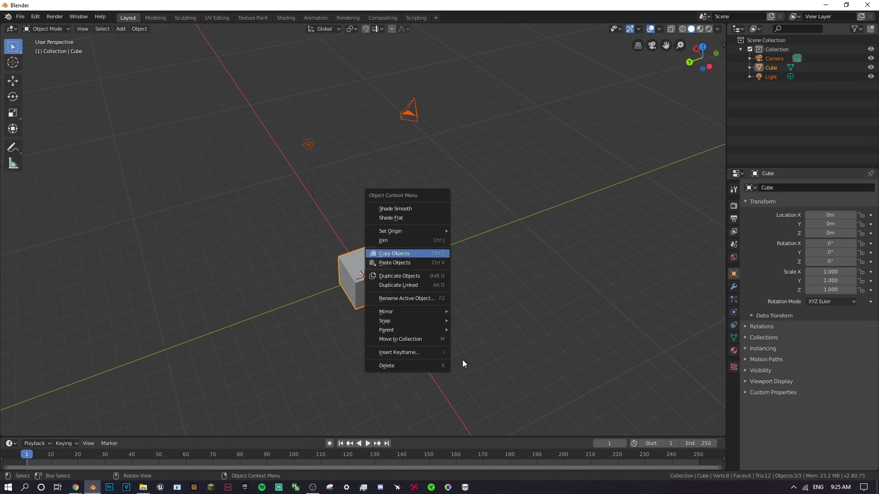
{"action": "left_click", "coordinate": [416, 365]}
{"action": "right_click", "coordinate": [777, 49]}
{"action": "left_click", "coordinate": [765, 78]}
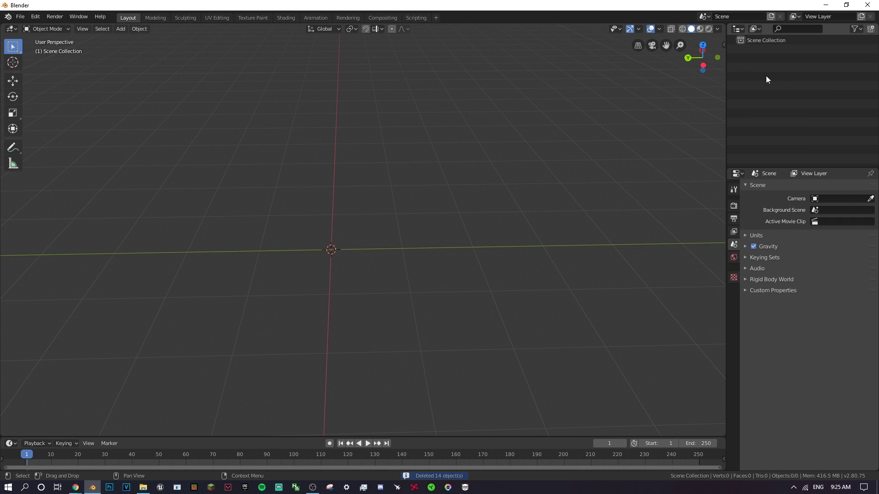
{"action": "left_click_drag", "start_coordinate": [701, 50], "coordinate": [699, 62]}
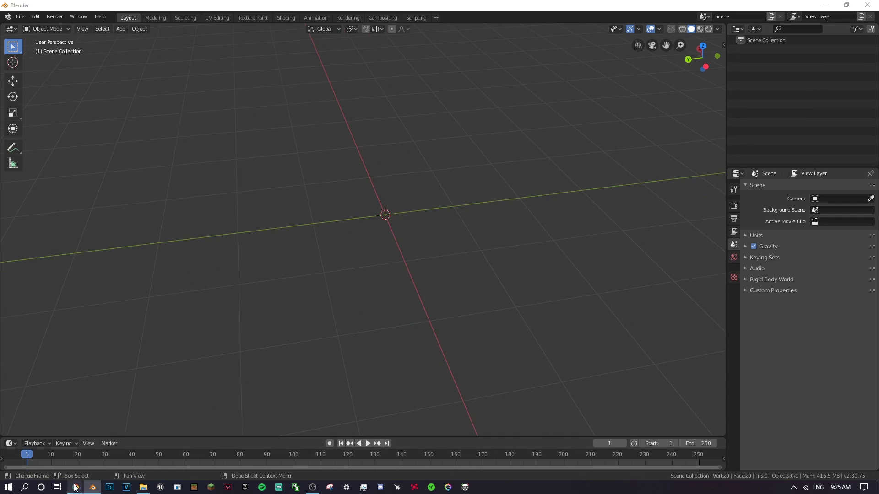
{"action": "left_click", "coordinate": [71, 468]}
- Browse the Fortnite Skin Meshes sheet, checking entries like CID_004_Athena_Commando_F_Default and their listed parts
{"action": "key", "text": "ctrl+5"}
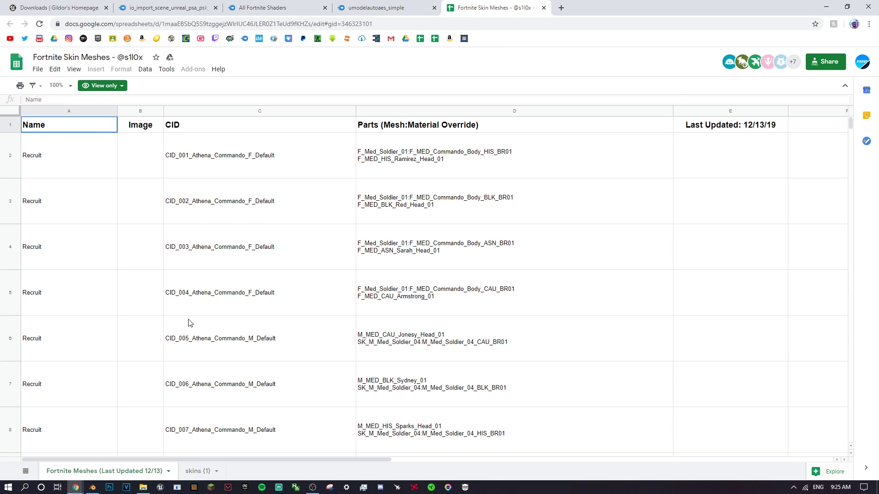
{"action": "left_click", "coordinate": [341, 386]}
{"action": "left_click", "coordinate": [195, 287]}
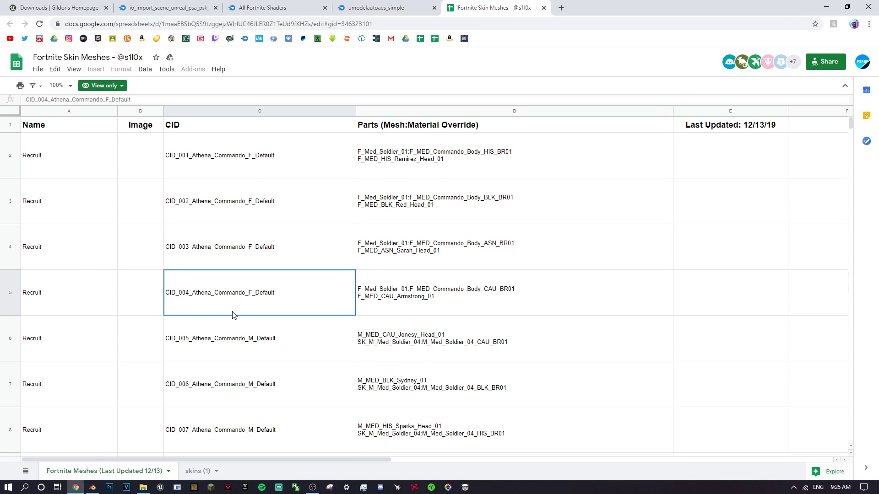
{"action": "scroll", "coordinate": [233, 315], "scroll_direction": "down", "scroll_amount": 10}
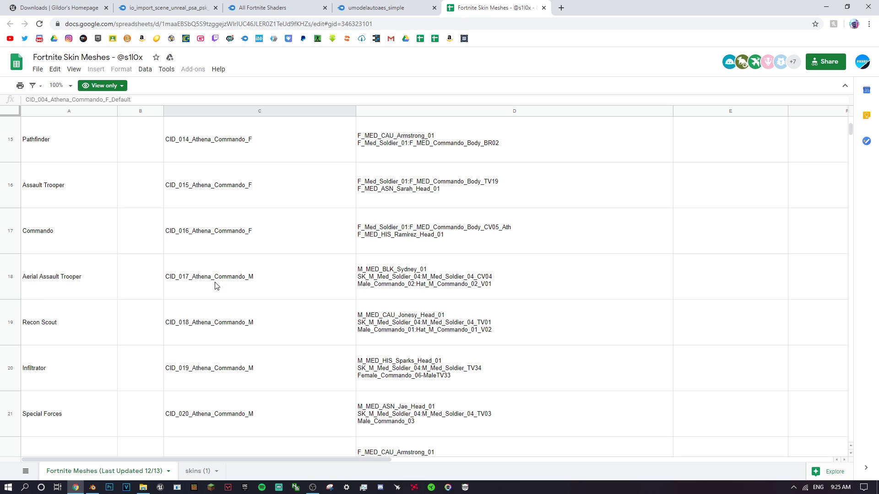
{"action": "left_click", "coordinate": [373, 278]}
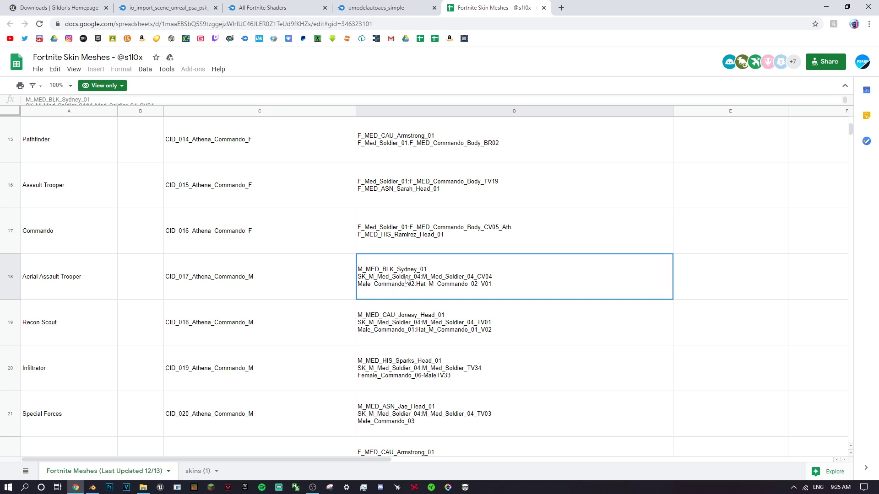
- Scroll down to row 526 and select Red Jade, the CID_545_Athena_Commando_F_SushiNinja entry
{"action": "scroll", "coordinate": [388, 297], "scroll_direction": "up", "scroll_amount": 10}
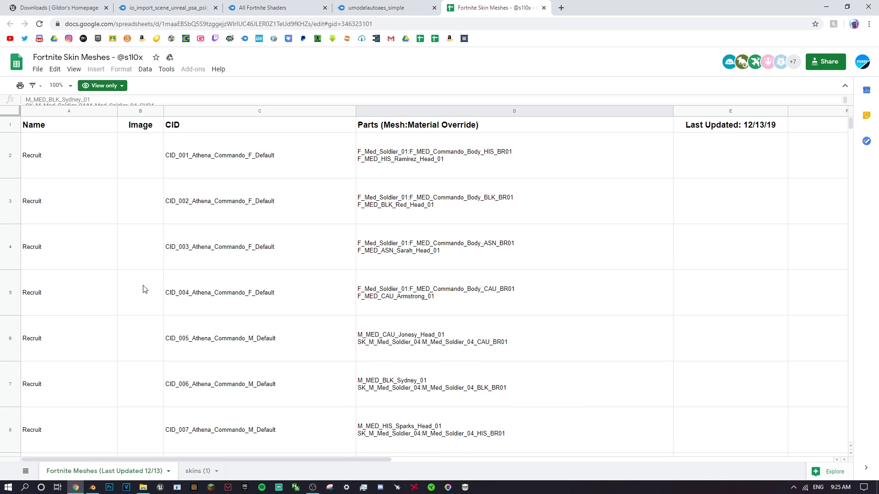
{"action": "scroll", "coordinate": [191, 268], "scroll_direction": "down", "scroll_amount": 12}
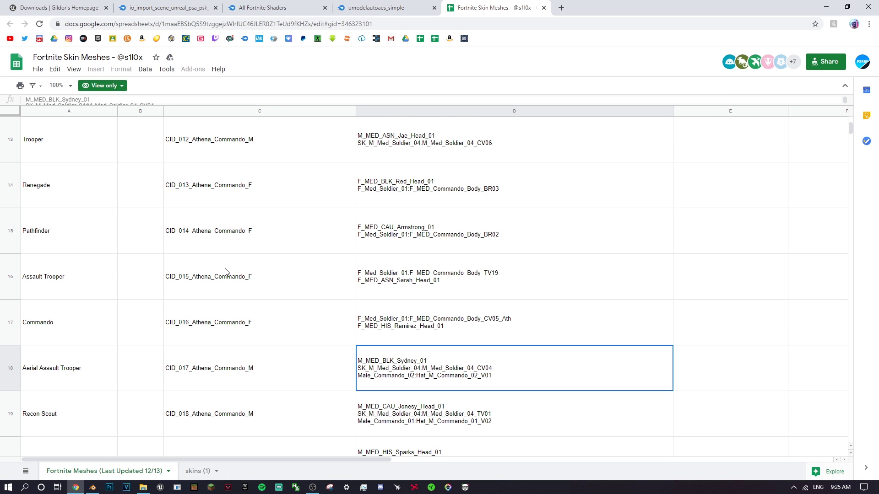
{"action": "scroll", "coordinate": [226, 272], "scroll_direction": "up", "scroll_amount": 12}
{"action": "scroll", "coordinate": [224, 253], "scroll_direction": "down", "scroll_amount": 14}
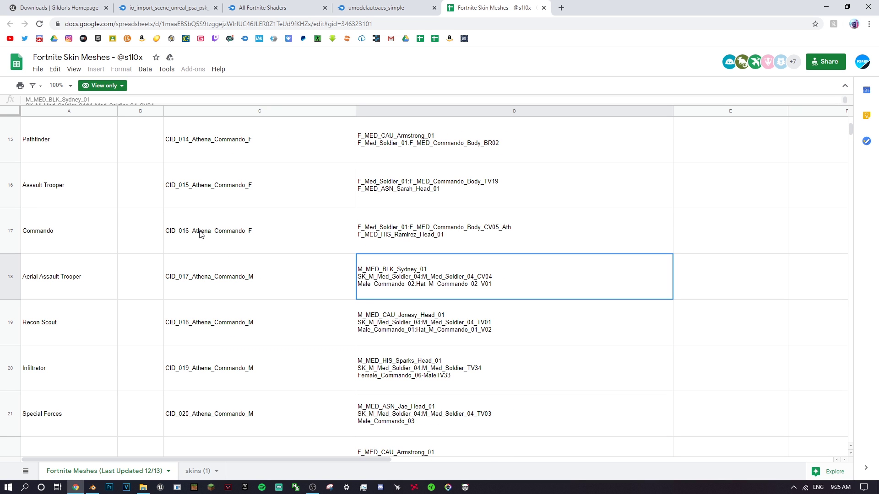
{"action": "scroll", "coordinate": [210, 281], "scroll_direction": "down", "scroll_amount": 3}
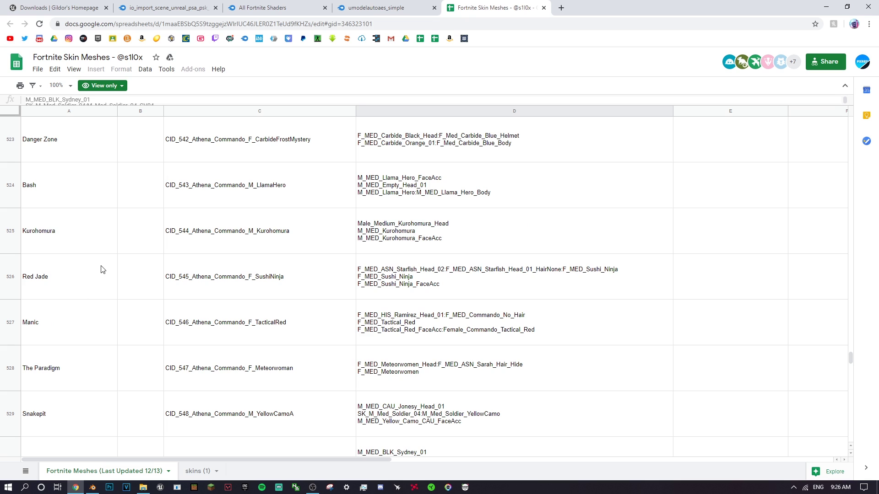
{"action": "left_click", "coordinate": [83, 273]}
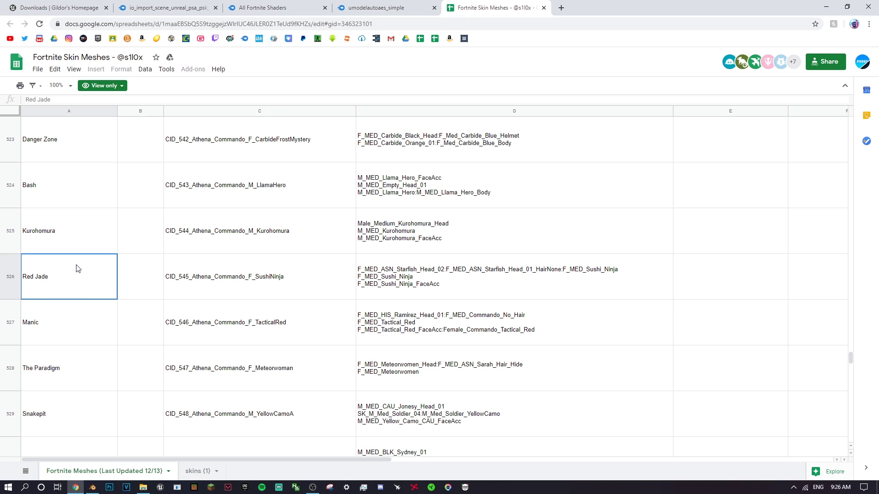
{"action": "left_click", "coordinate": [144, 487]}
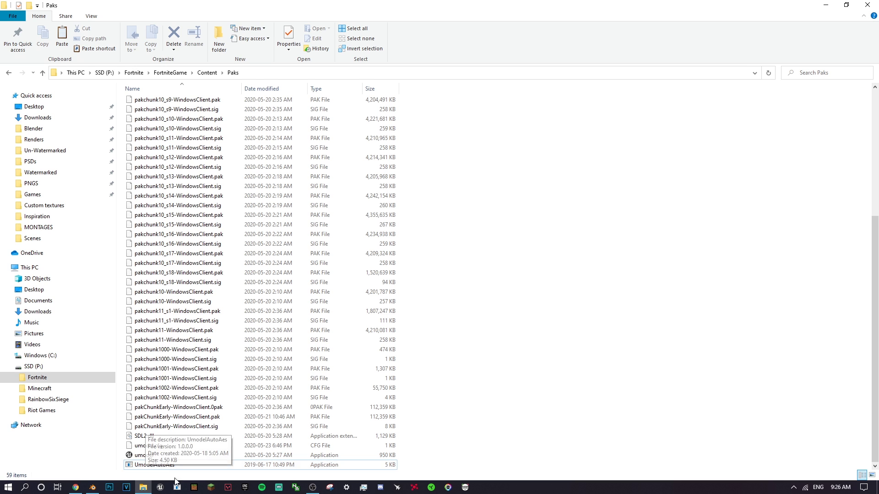
- Launch UmodelAutoAes and load the Fortnite paks with game detection overridden to Unreal engine 4.24
{"action": "double_click", "coordinate": [153, 465]}
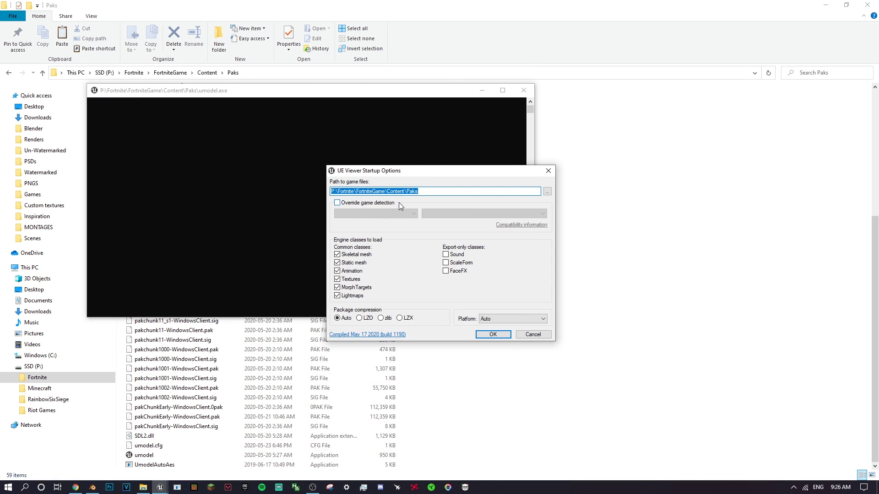
{"action": "left_click", "coordinate": [339, 202]}
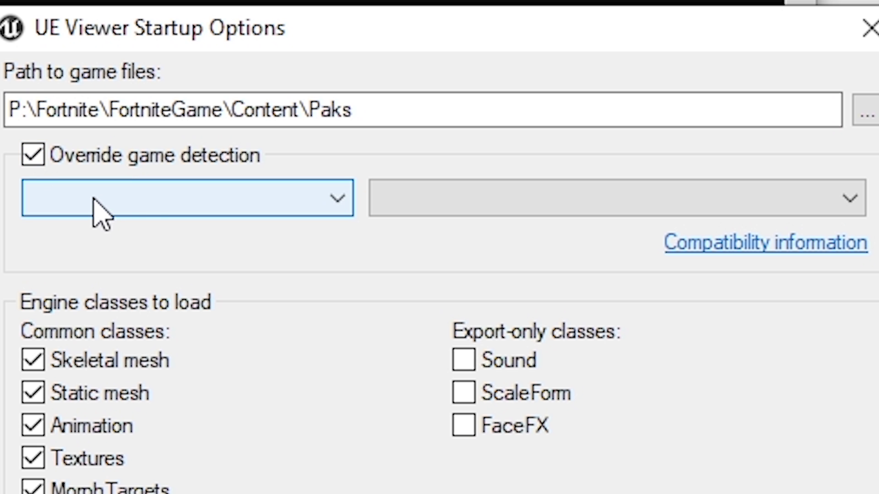
{"action": "left_click", "coordinate": [97, 208]}
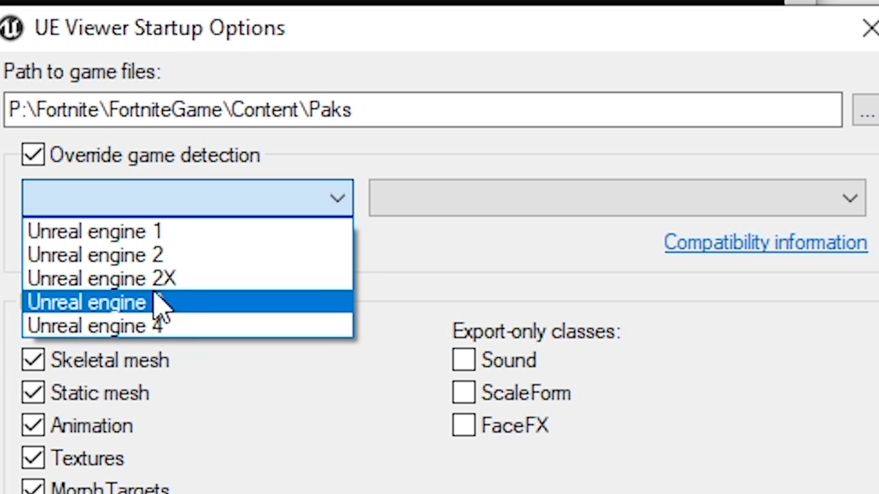
{"action": "left_click", "coordinate": [168, 326]}
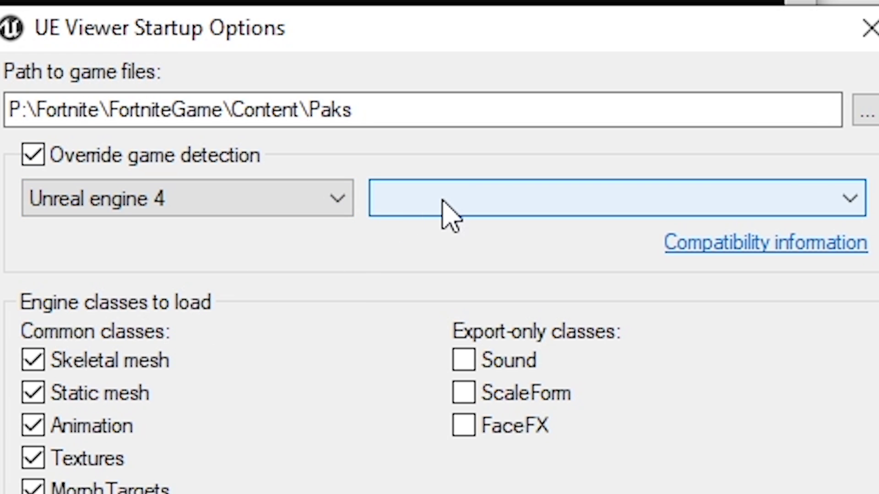
{"action": "left_click", "coordinate": [449, 213]}
{"action": "scroll", "coordinate": [466, 369], "scroll_direction": "down", "scroll_amount": 3}
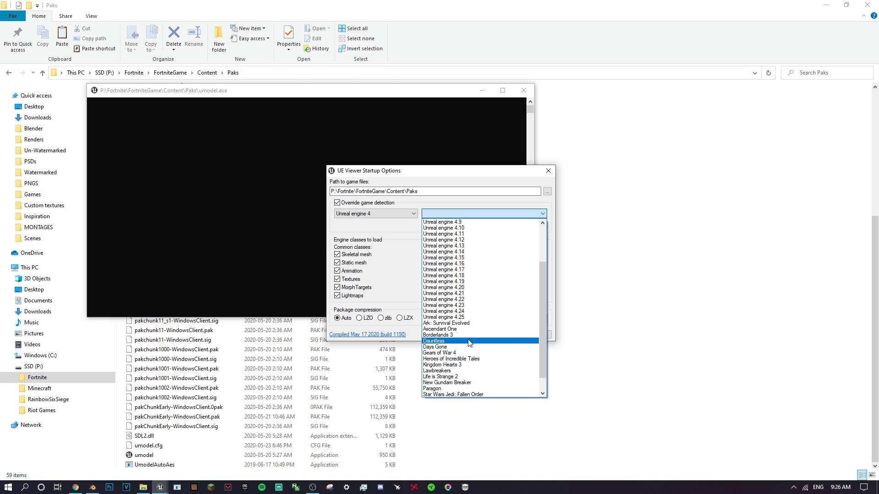
{"action": "left_click", "coordinate": [461, 312]}
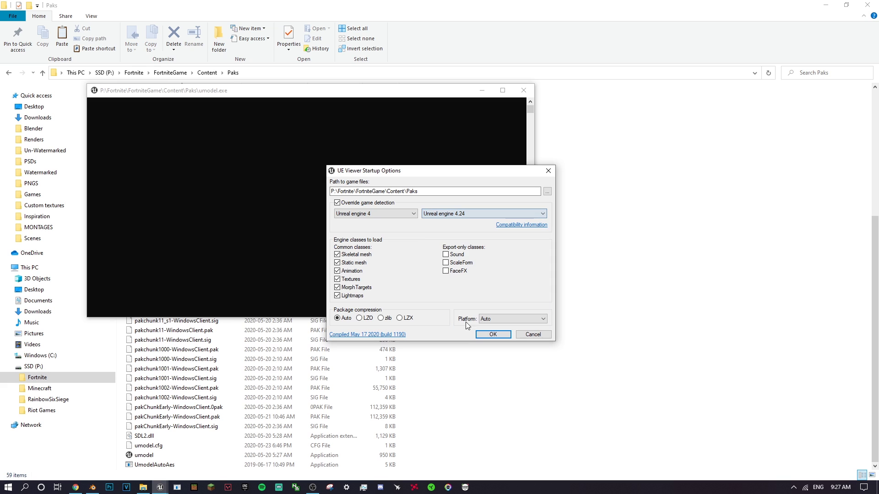
{"action": "left_click", "coordinate": [492, 334]}
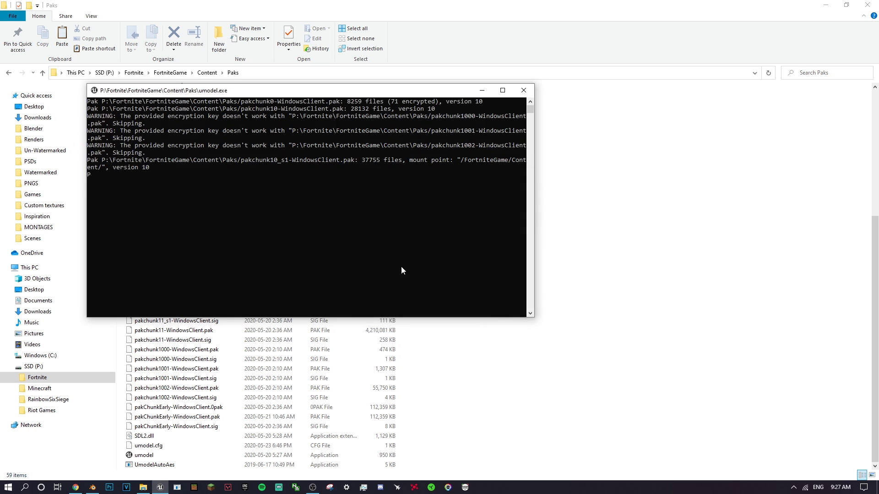
- Maximize the loading console, enlarge the package browser, and collapse the Engine and FortniteGame branches
{"action": "left_click", "coordinate": [502, 90]}
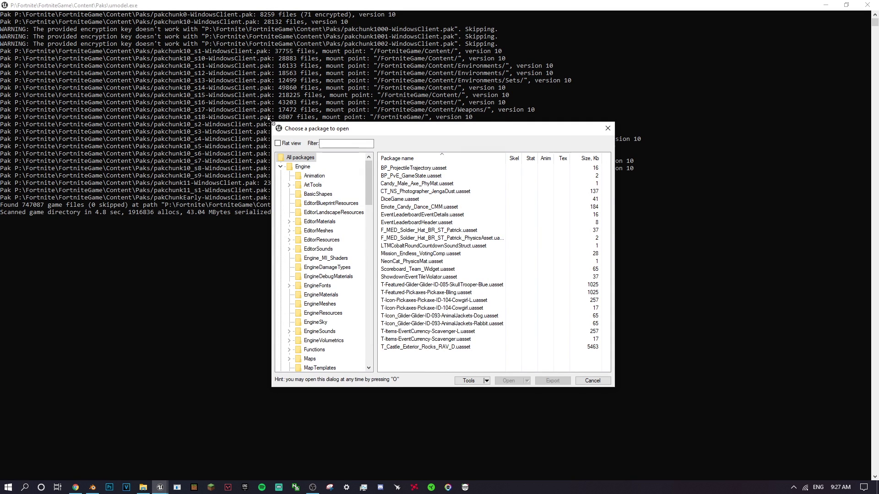
{"action": "left_click_drag", "start_coordinate": [270, 120], "coordinate": [7, 5]}
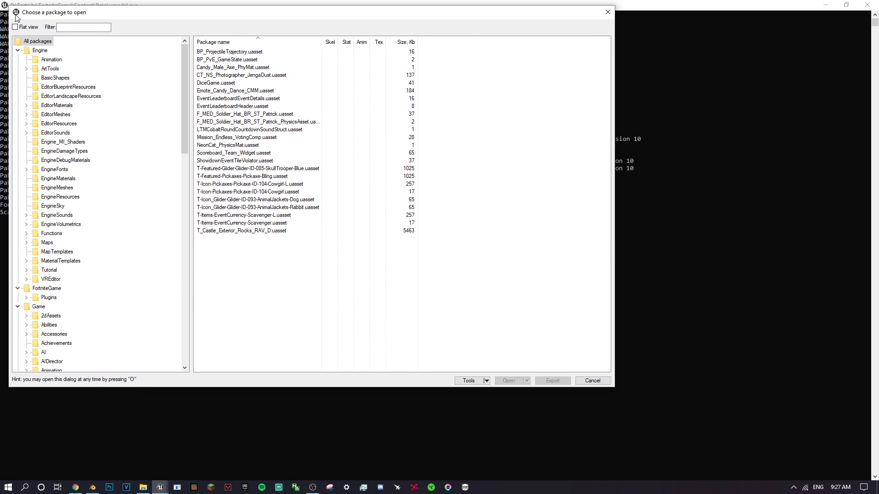
{"action": "left_click_drag", "start_coordinate": [633, 409], "coordinate": [834, 470]}
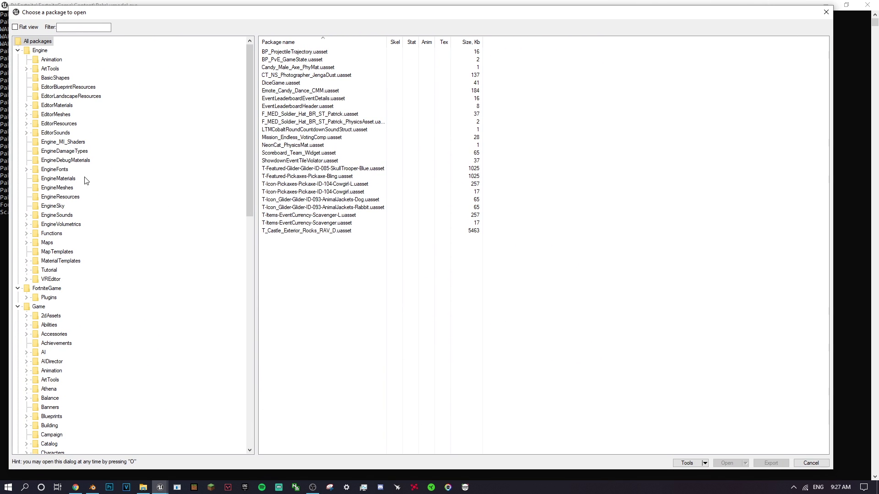
{"action": "left_click", "coordinate": [17, 50]}
{"action": "left_click", "coordinate": [17, 59]}
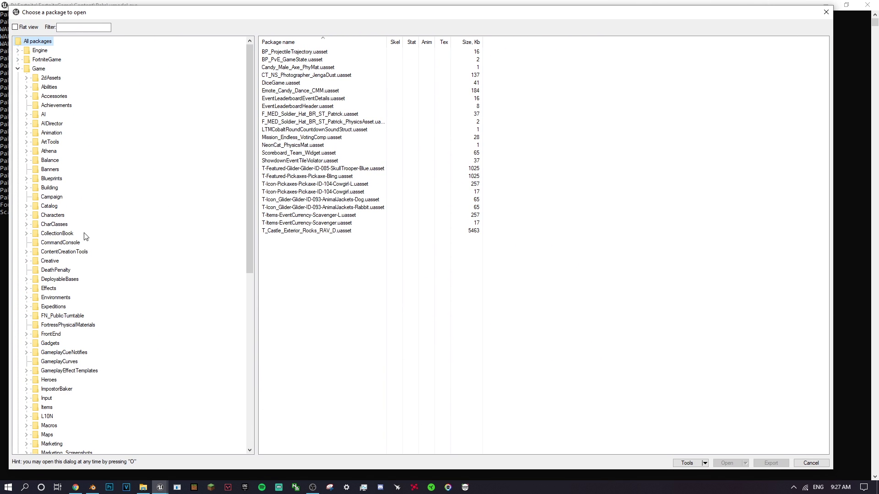
{"action": "left_click", "coordinate": [17, 51]}
{"action": "left_click", "coordinate": [18, 51]}
{"action": "scroll", "coordinate": [44, 211], "scroll_direction": "down", "scroll_amount": 5}
{"action": "scroll", "coordinate": [64, 265], "scroll_direction": "up", "scroll_amount": 5}
- Expand Game > Characters > Player in the package tree, then return to the Red Jade spreadsheet row
{"action": "left_click", "coordinate": [18, 70]}
{"action": "left_click", "coordinate": [19, 69]}
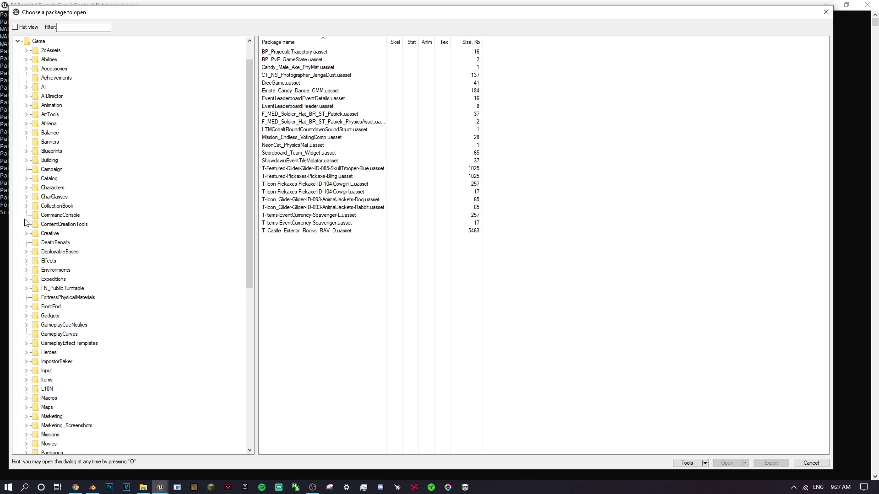
{"action": "left_click", "coordinate": [27, 188]}
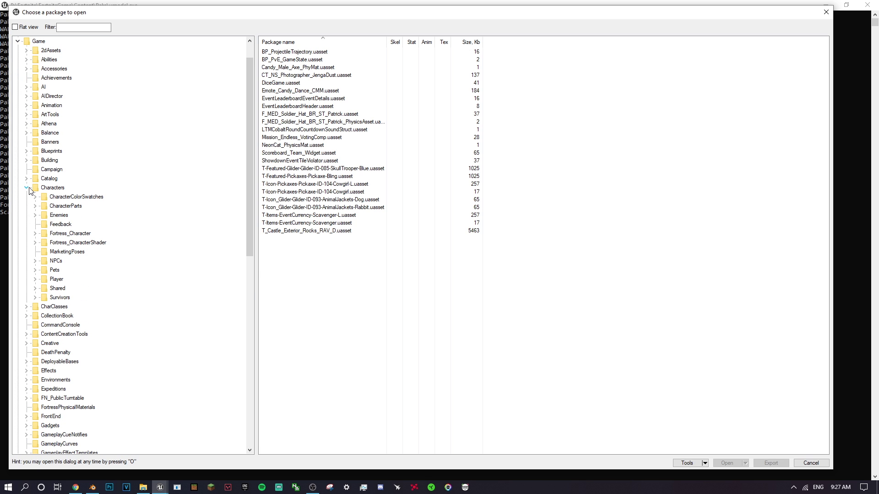
{"action": "left_click", "coordinate": [26, 69]}
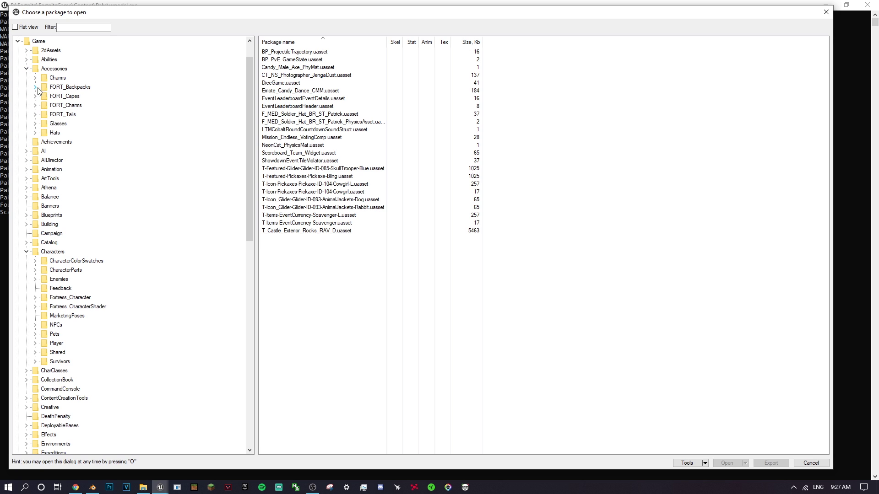
{"action": "left_click", "coordinate": [27, 69]}
{"action": "scroll", "coordinate": [40, 327], "scroll_direction": "down", "scroll_amount": 5}
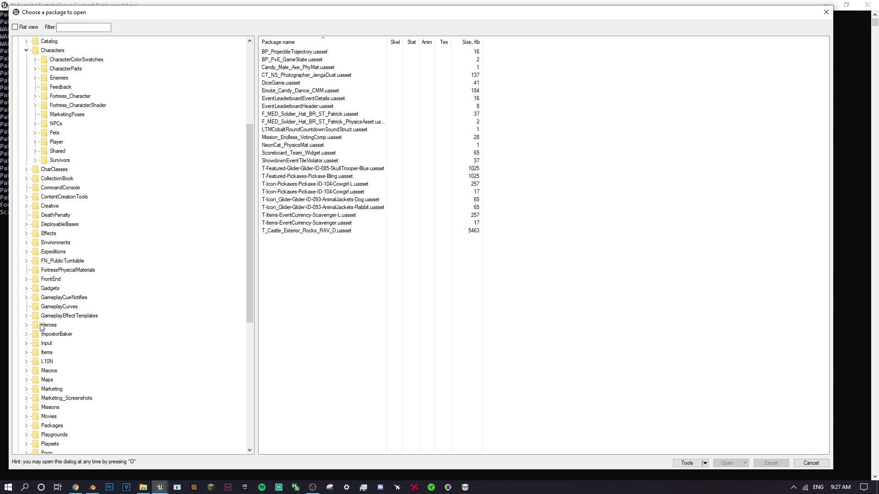
{"action": "left_click", "coordinate": [27, 244]}
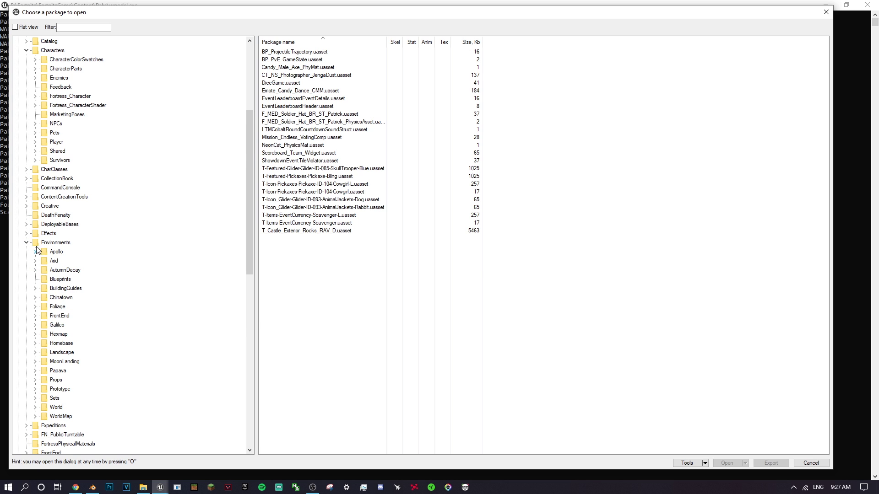
{"action": "left_click", "coordinate": [27, 243]}
{"action": "scroll", "coordinate": [32, 247], "scroll_direction": "up", "scroll_amount": 3}
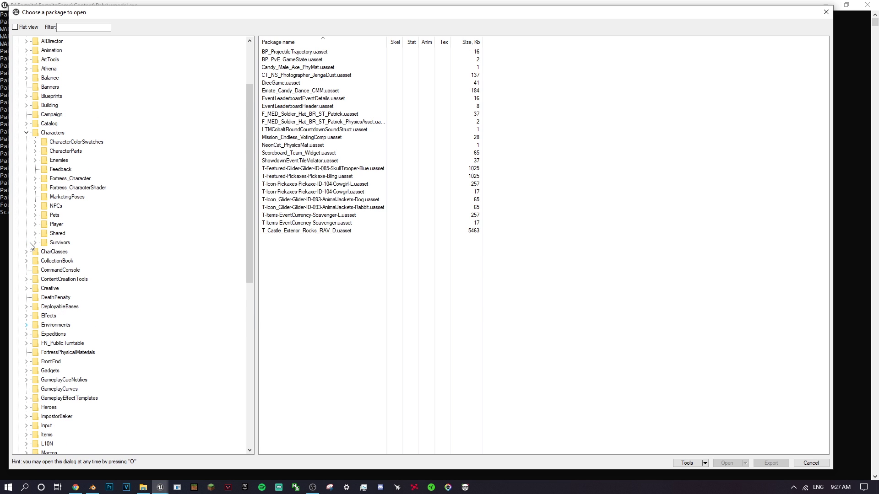
{"action": "left_click", "coordinate": [27, 132]}
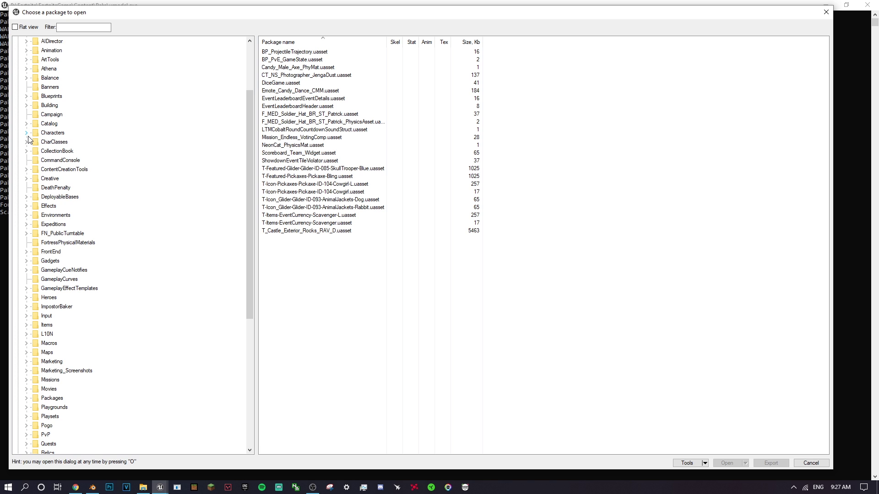
{"action": "left_click", "coordinate": [27, 132]}
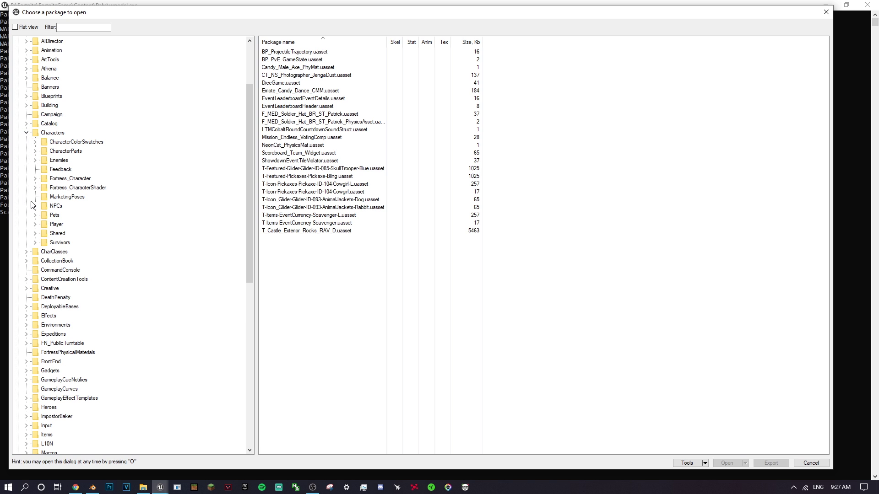
{"action": "left_click", "coordinate": [35, 224]}
{"action": "left_click", "coordinate": [76, 488]}
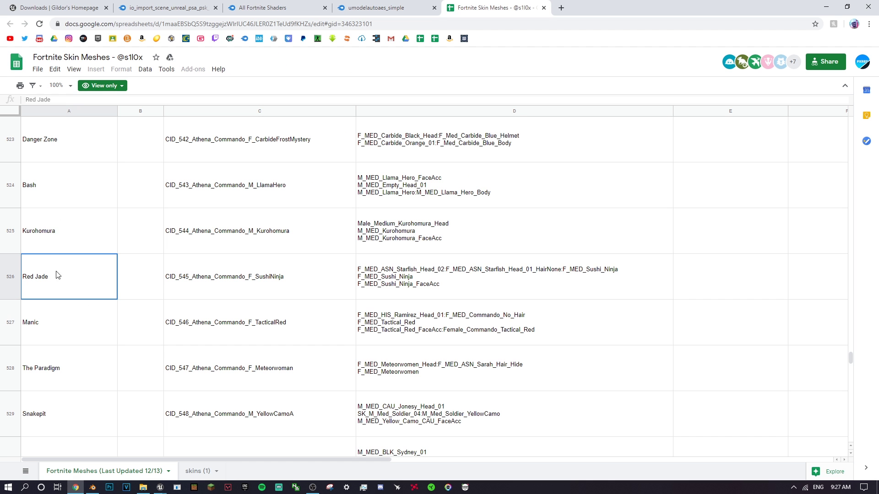
- Expand Female > Medium > Bodies in the package tree, checking the skin meshes spreadsheet in between
{"action": "mouse_move", "coordinate": [160, 487]}
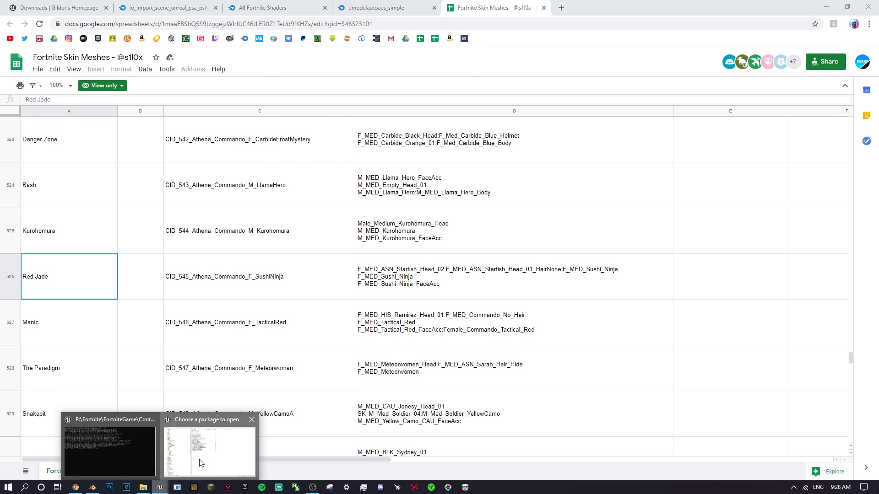
{"action": "left_click", "coordinate": [220, 442]}
{"action": "left_click", "coordinate": [44, 252]}
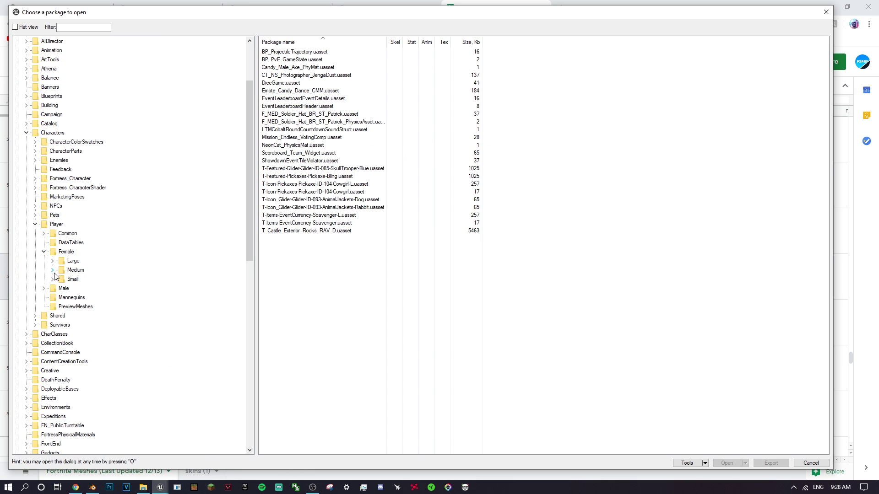
{"action": "left_click", "coordinate": [53, 271]}
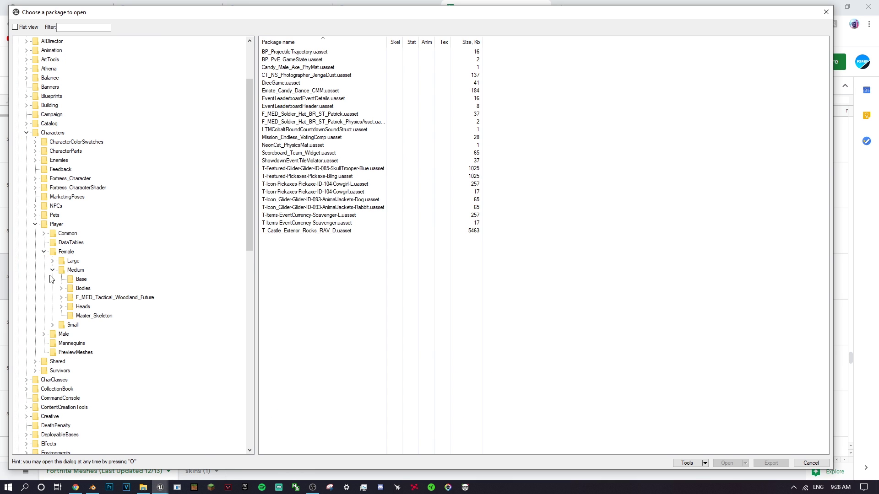
{"action": "left_click", "coordinate": [76, 488]}
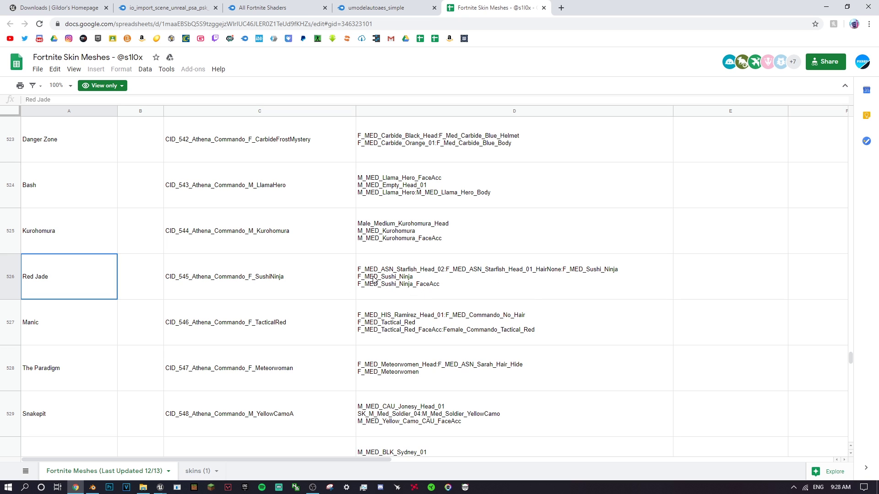
{"action": "left_click", "coordinate": [160, 487]}
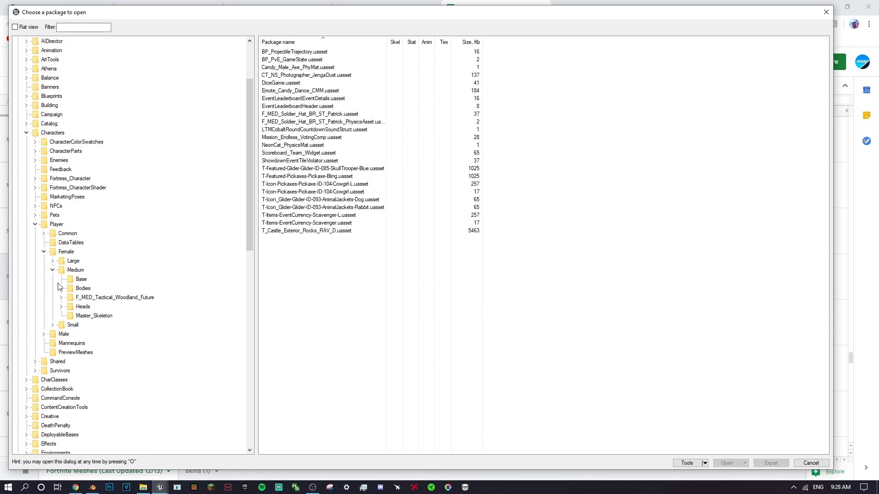
{"action": "left_click", "coordinate": [62, 289]}
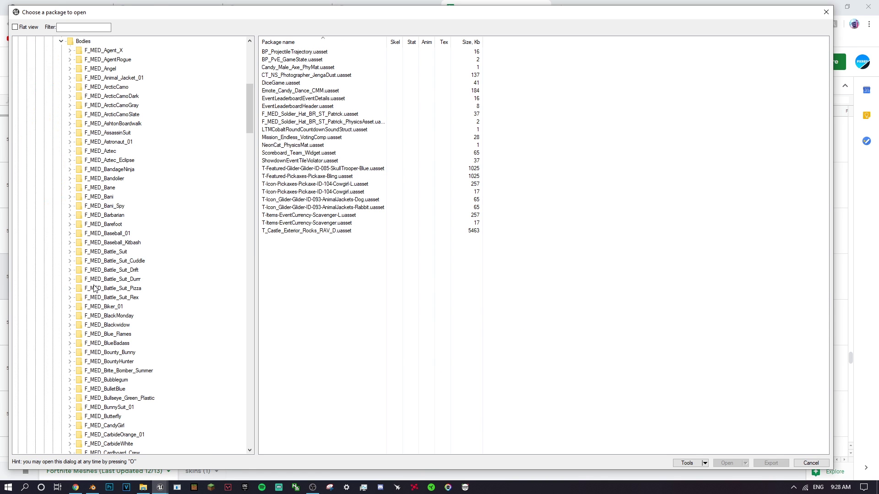
{"action": "scroll", "coordinate": [64, 302], "scroll_direction": "down", "scroll_amount": 15}
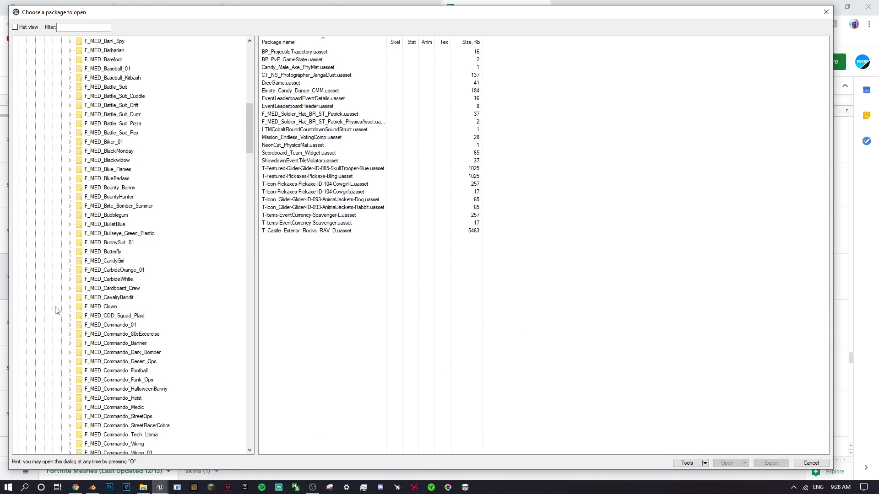
{"action": "left_click", "coordinate": [76, 487]}
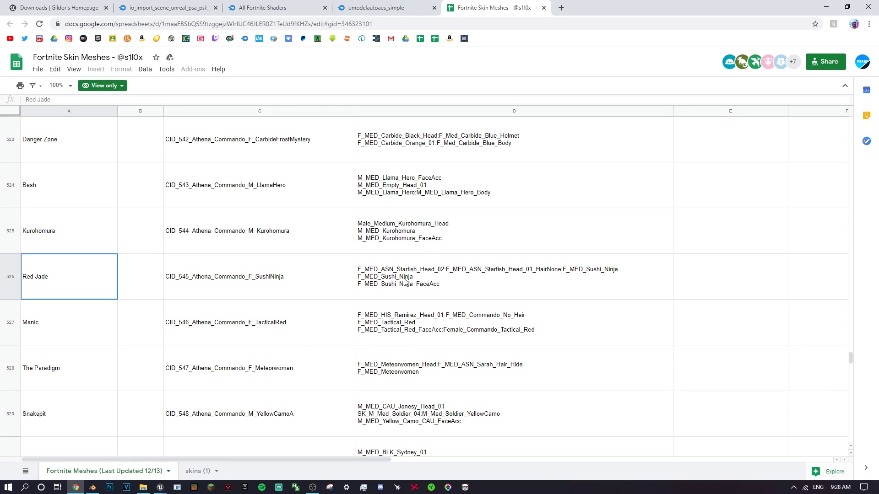
- Scroll to F_MED_Sushi_Ninja, expand it and list its Meshes packages
{"action": "mouse_move", "coordinate": [160, 487]}
{"action": "left_click", "coordinate": [210, 453]}
{"action": "scroll", "coordinate": [102, 352], "scroll_direction": "down", "scroll_amount": 20}
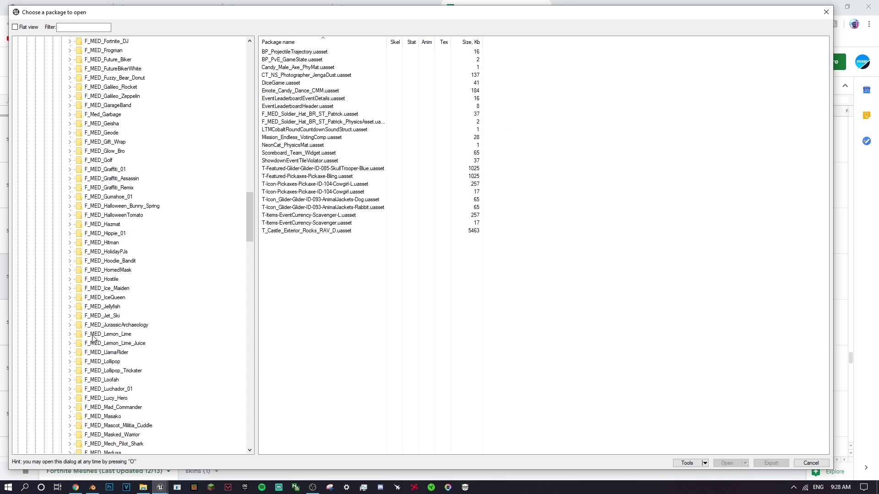
{"action": "scroll", "coordinate": [84, 342], "scroll_direction": "down", "scroll_amount": 9}
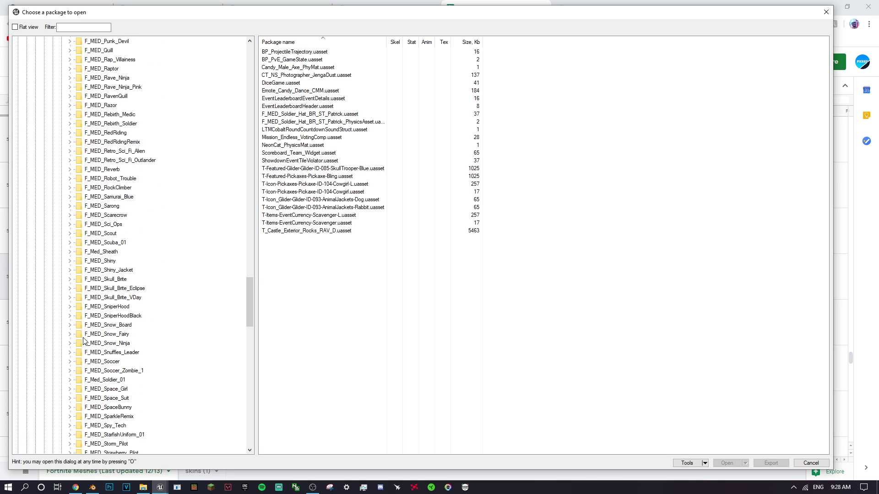
{"action": "scroll", "coordinate": [82, 339], "scroll_direction": "down", "scroll_amount": 7}
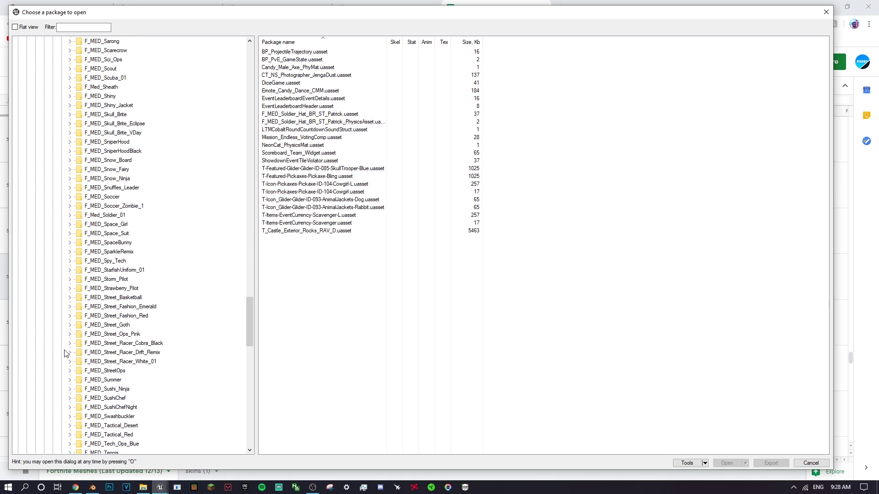
{"action": "left_click", "coordinate": [70, 362]}
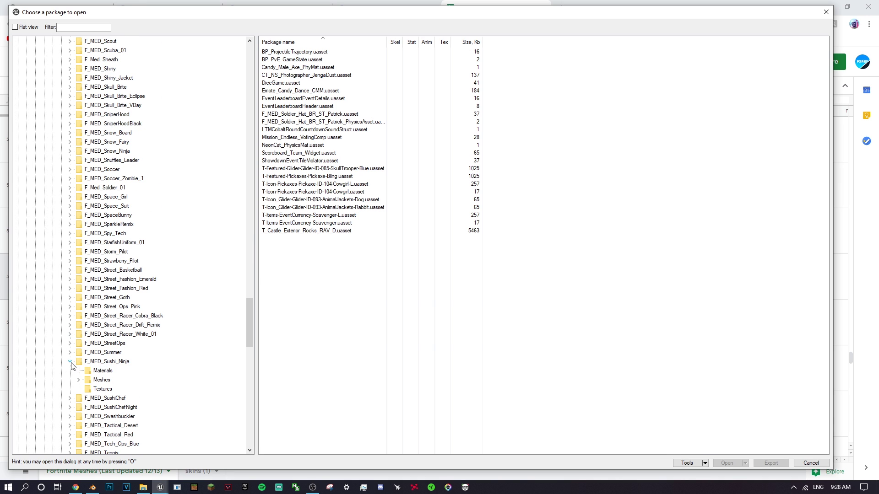
{"action": "left_click", "coordinate": [91, 382]}
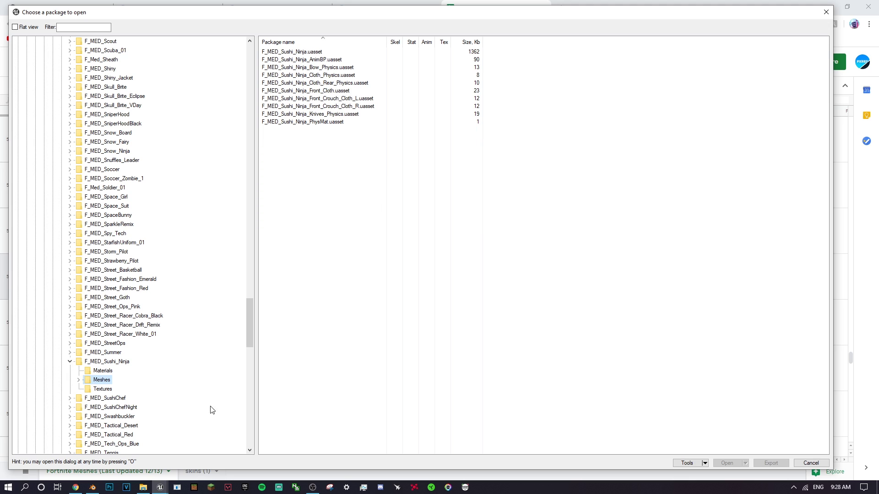
{"action": "left_click", "coordinate": [692, 466]}
- Browse for an export folder in Downloads\Blender, creating a 'blend tutorial' folder there
{"action": "left_click", "coordinate": [702, 451]}
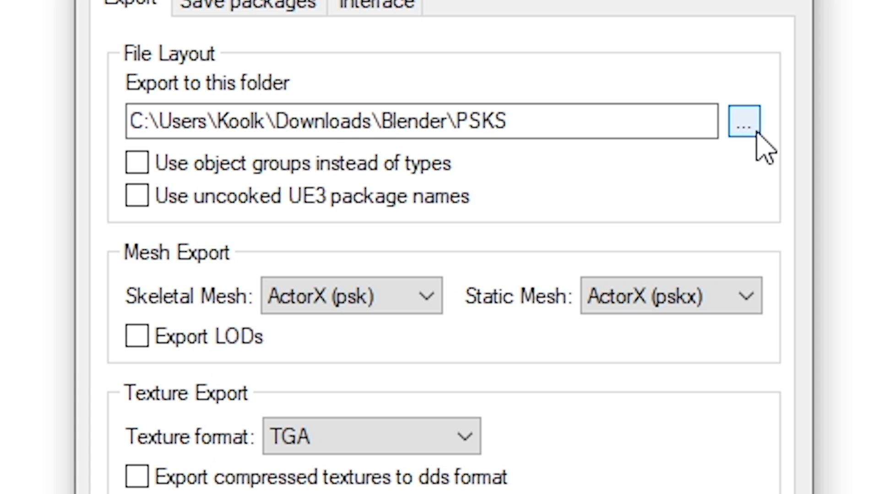
{"action": "left_click", "coordinate": [756, 132]}
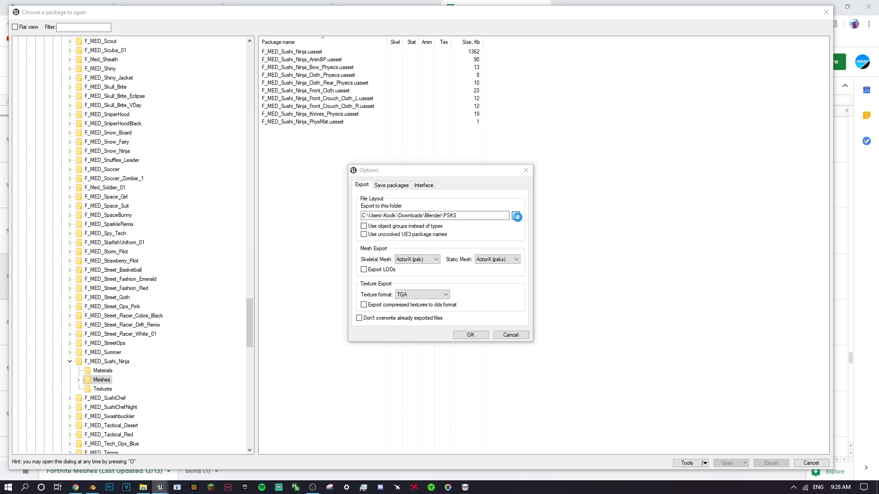
{"action": "scroll", "coordinate": [385, 293], "scroll_direction": "down", "scroll_amount": 5}
{"action": "scroll", "coordinate": [385, 293], "scroll_direction": "up", "scroll_amount": 4}
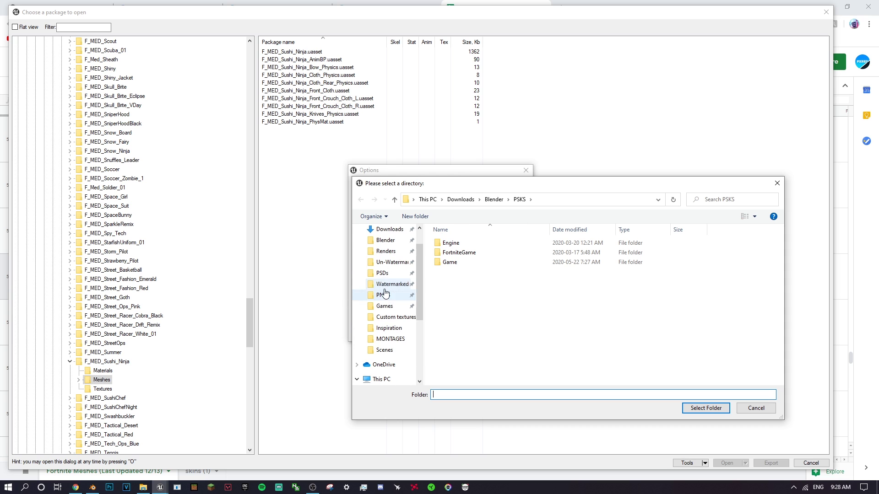
{"action": "scroll", "coordinate": [384, 293], "scroll_direction": "up", "scroll_amount": 2}
{"action": "left_click", "coordinate": [385, 269]}
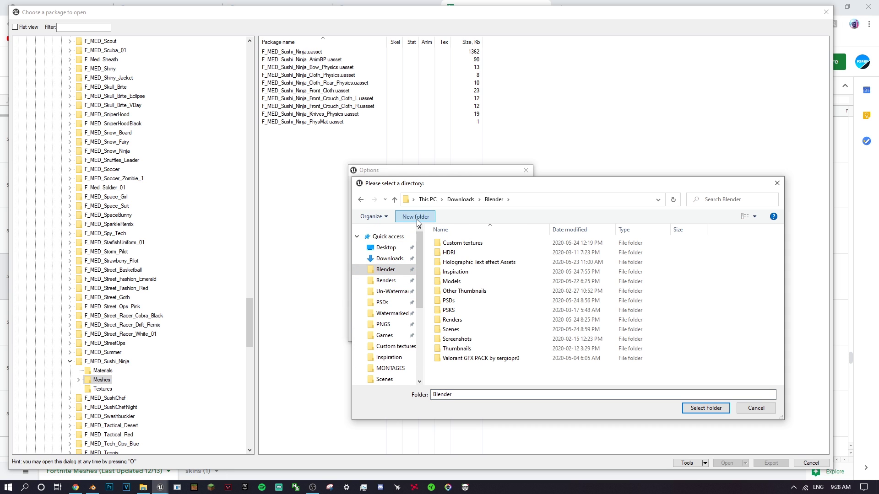
{"action": "left_click", "coordinate": [416, 217]}
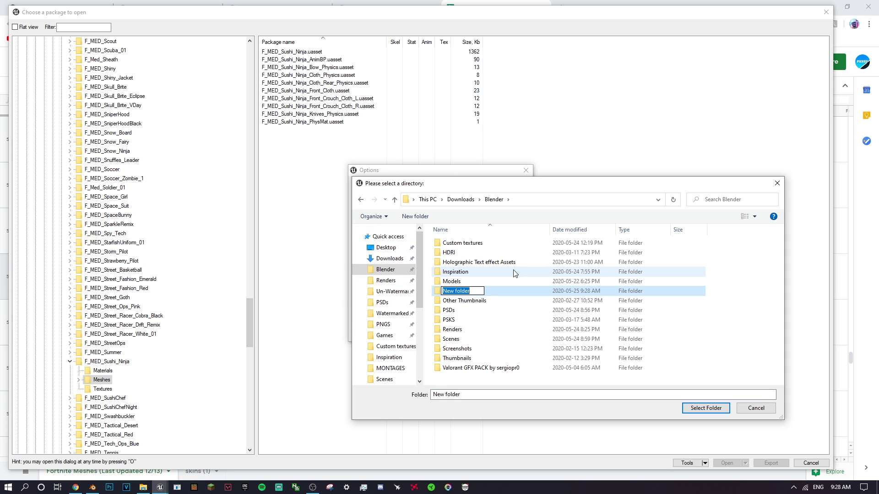
{"action": "type", "text": "blend tutorial"}
{"action": "double_click", "coordinate": [452, 281]}
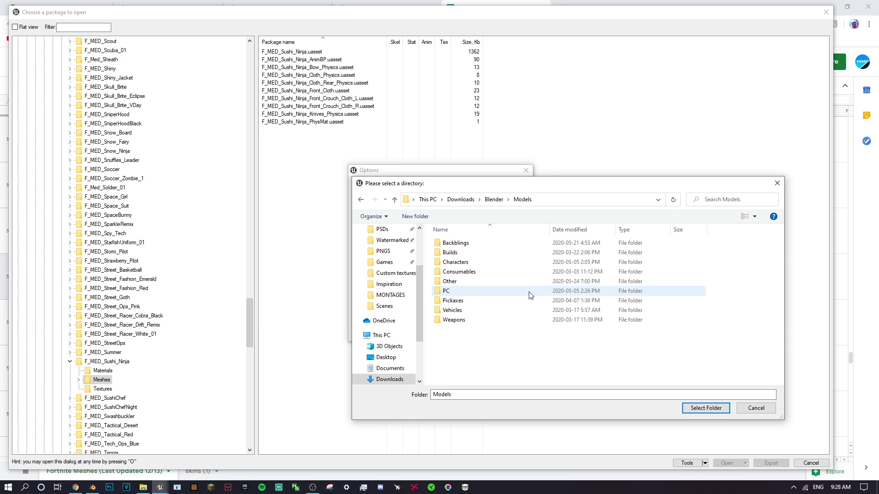
- Create a PSKS folder in Downloads\porting tutorial and save it as the export folder
{"action": "scroll", "coordinate": [383, 255], "scroll_direction": "up", "scroll_amount": 3}
{"action": "left_click", "coordinate": [389, 259]}
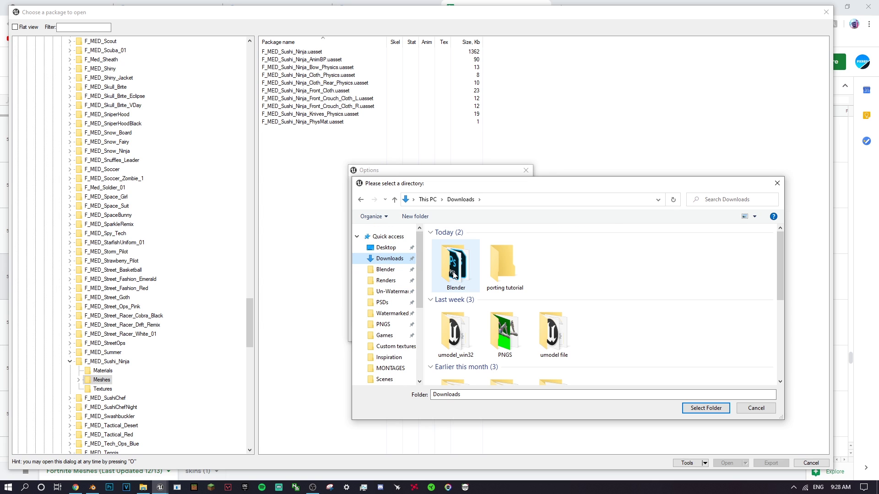
{"action": "scroll", "coordinate": [456, 274], "scroll_direction": "down", "scroll_amount": 3}
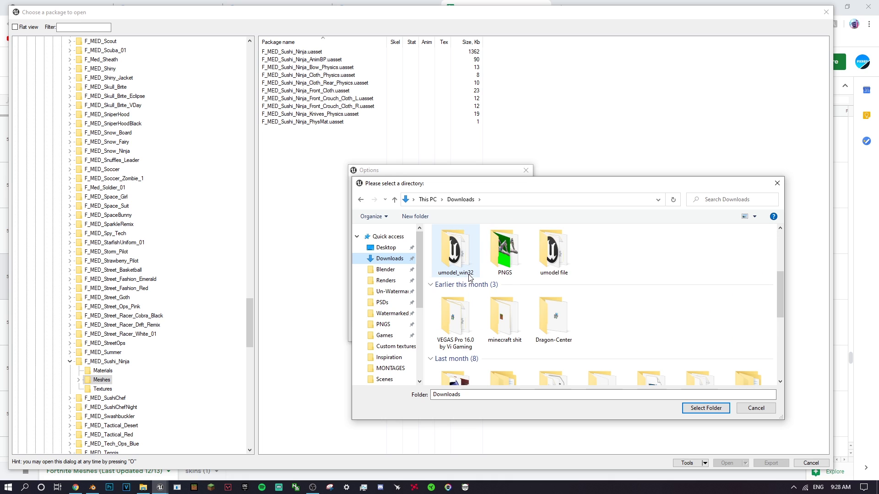
{"action": "scroll", "coordinate": [470, 278], "scroll_direction": "up", "scroll_amount": 3}
{"action": "double_click", "coordinate": [505, 269]}
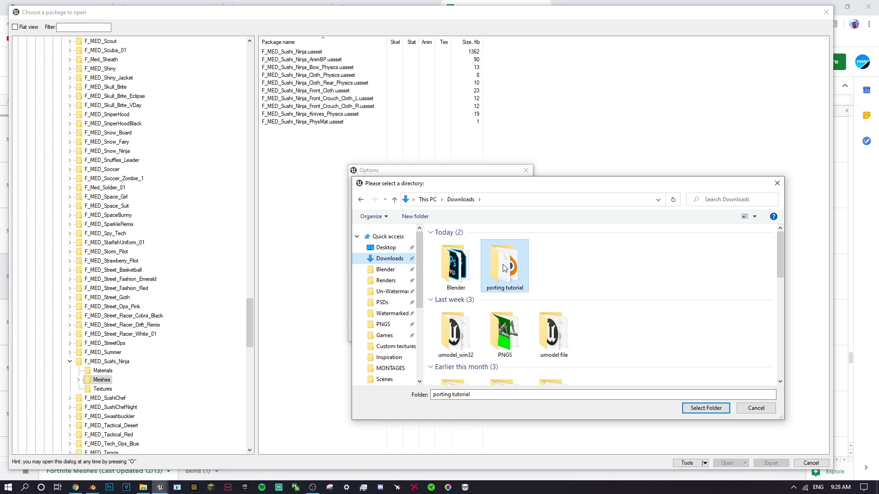
{"action": "left_click", "coordinate": [415, 216]}
{"action": "type", "text": "PSKS"}
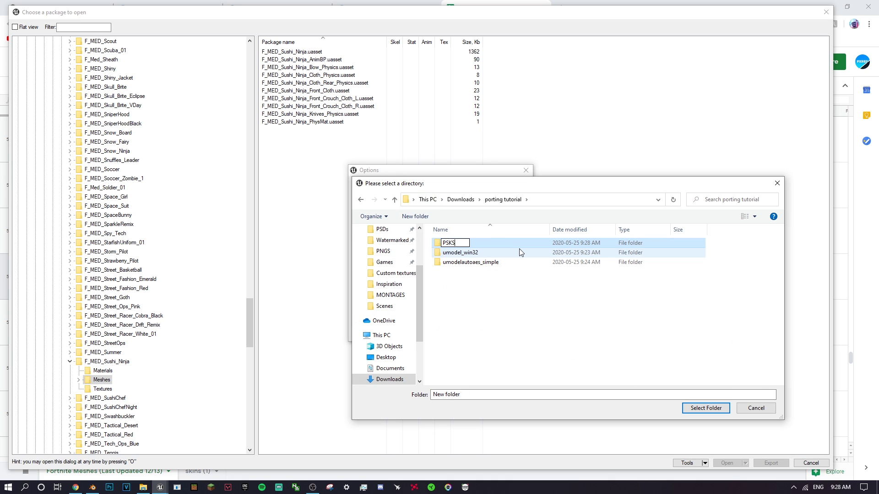
{"action": "key", "text": "Return"}
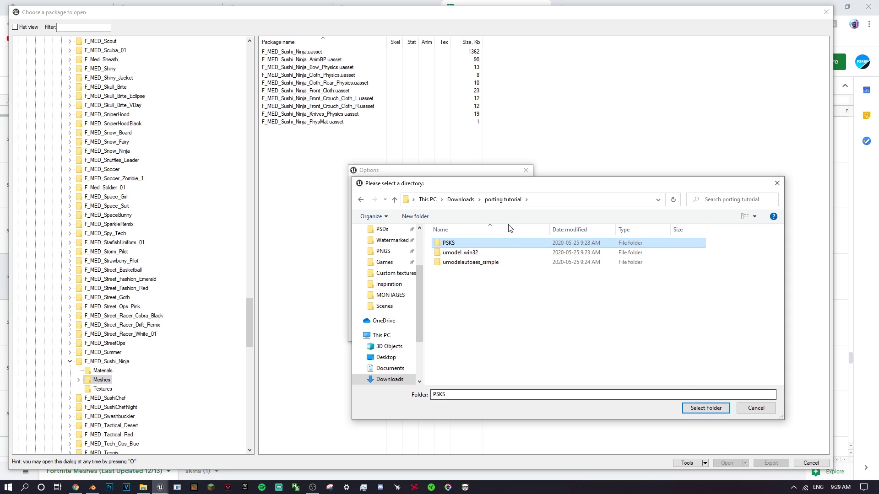
{"action": "key", "text": "F2"}
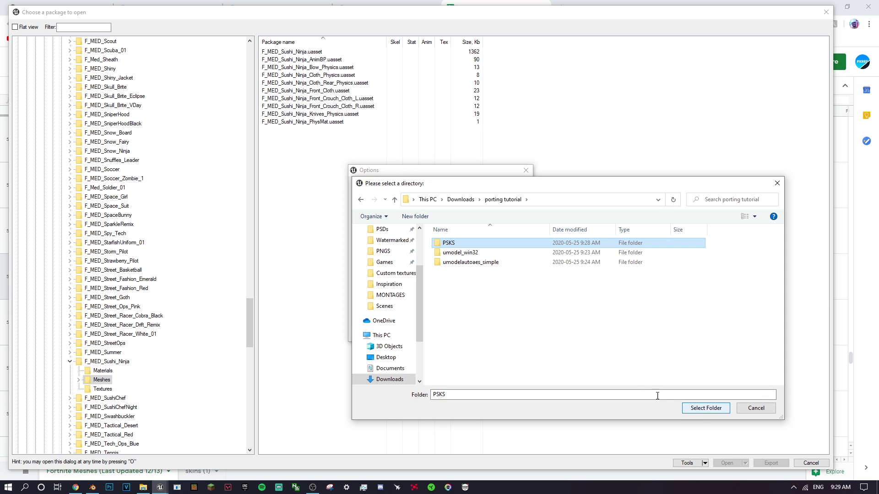
{"action": "left_click", "coordinate": [710, 410]}
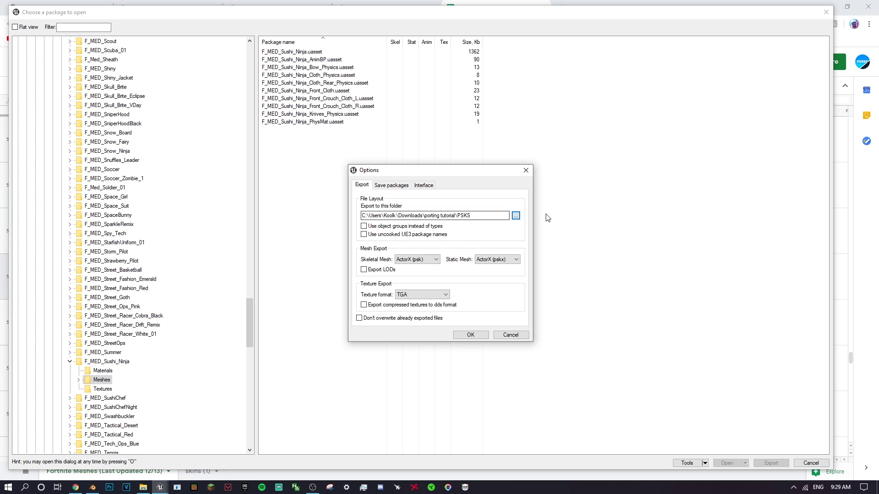
{"action": "left_click", "coordinate": [474, 334]}
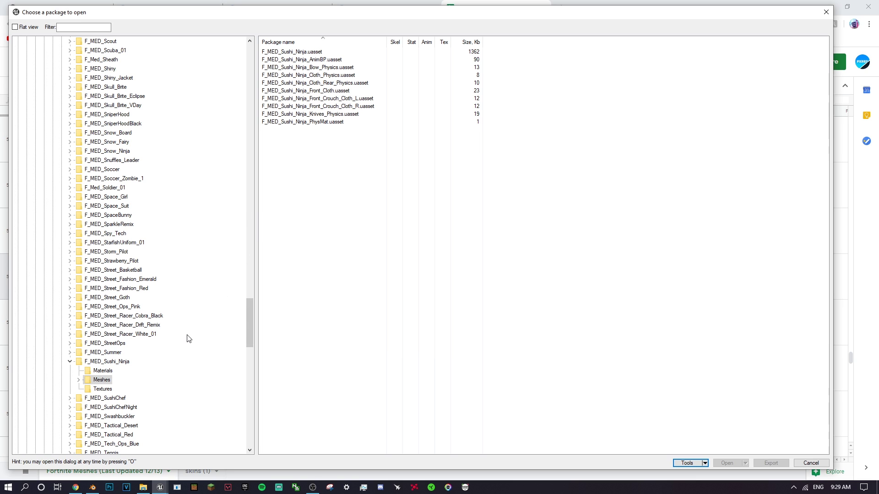
- Preview and export the F_MED_Sushi_Ninja body mesh from its Meshes folder
{"action": "scroll", "coordinate": [189, 339], "scroll_direction": "down", "scroll_amount": 2}
{"action": "left_click", "coordinate": [97, 326]}
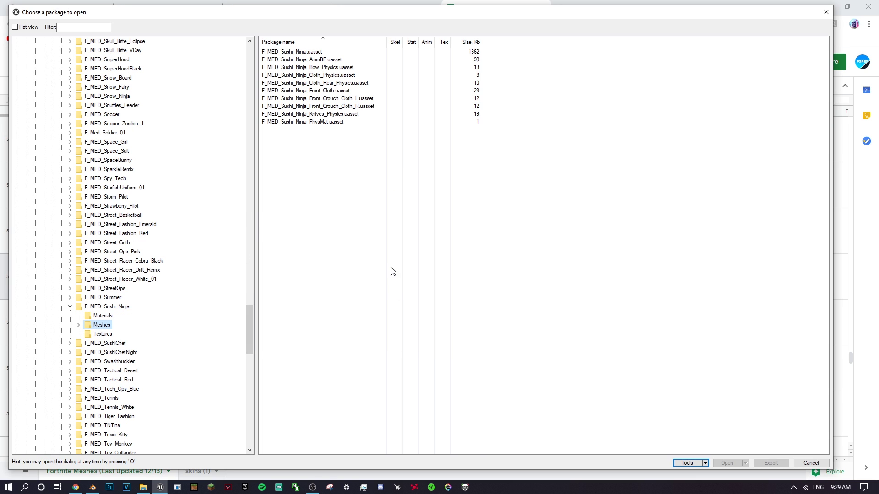
{"action": "double_click", "coordinate": [298, 55]}
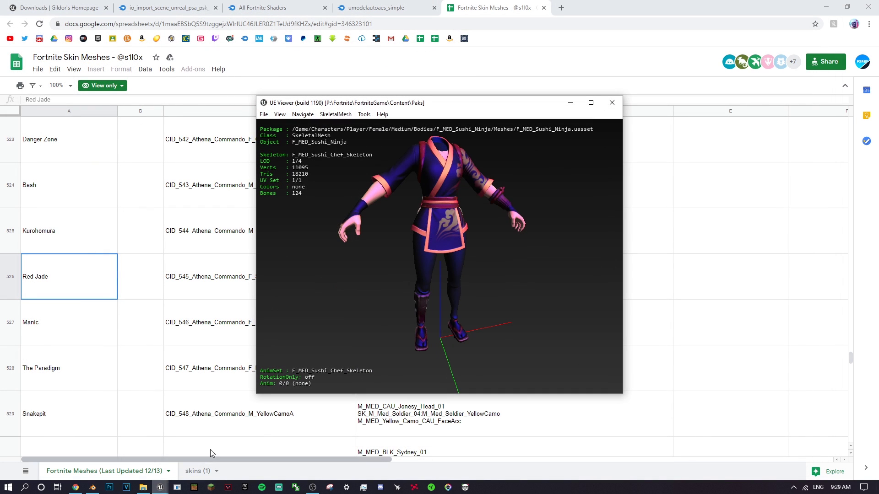
{"action": "left_click_drag", "start_coordinate": [289, 295], "coordinate": [438, 217]}
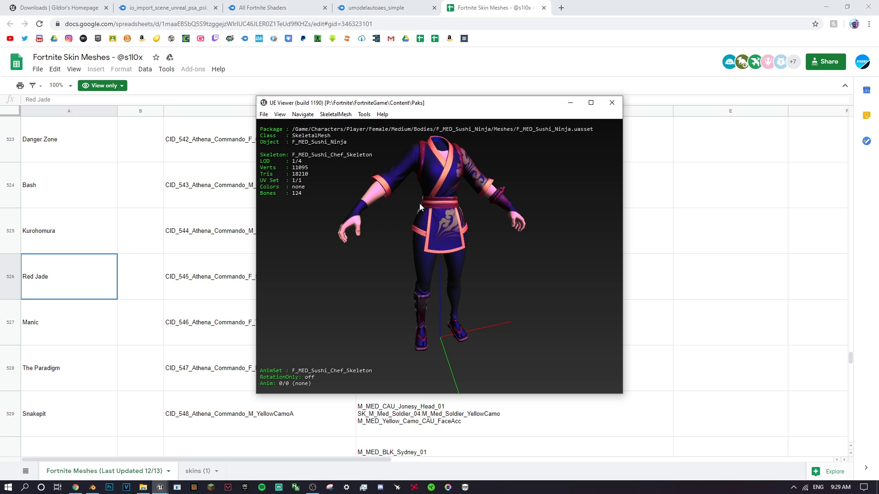
{"action": "key", "text": "o"}
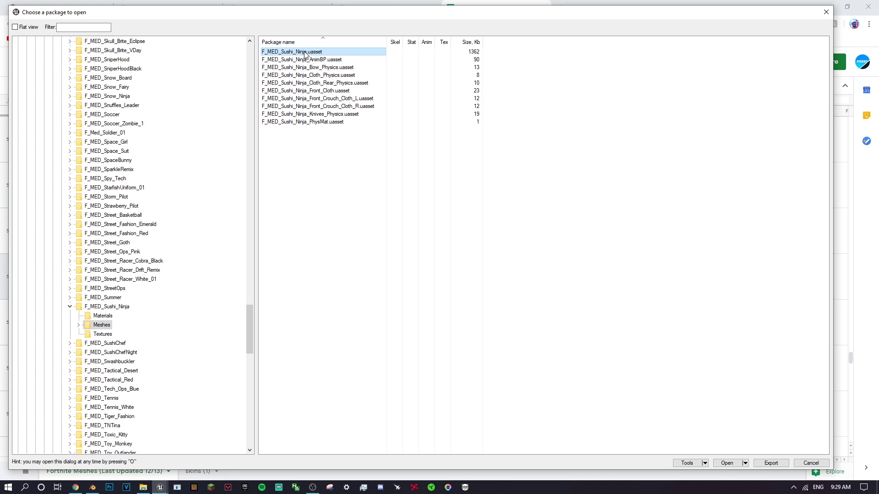
{"action": "left_click", "coordinate": [771, 464]}
{"action": "left_click", "coordinate": [466, 329]}
- Export the F_MED_Sushi_Ninja_FaceAcc mesh from Meshes > Parts, then list the Sushi Ninja Textures packages
{"action": "left_click", "coordinate": [79, 325]}
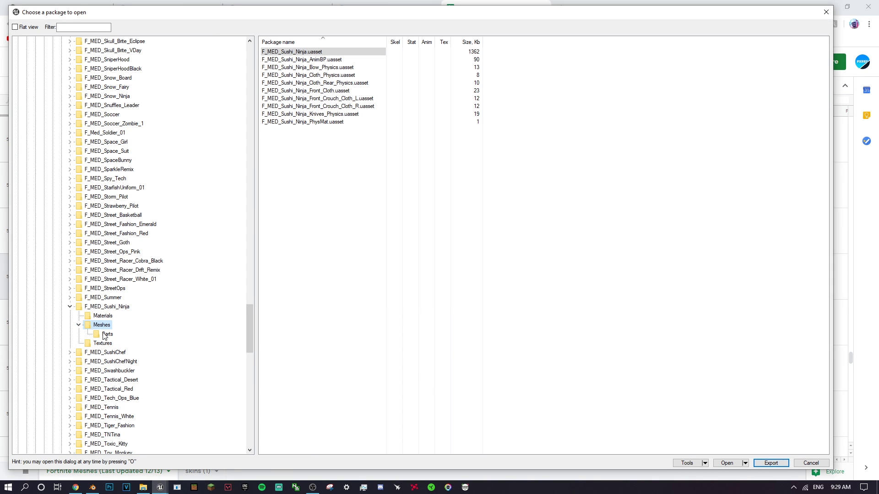
{"action": "left_click", "coordinate": [105, 335]}
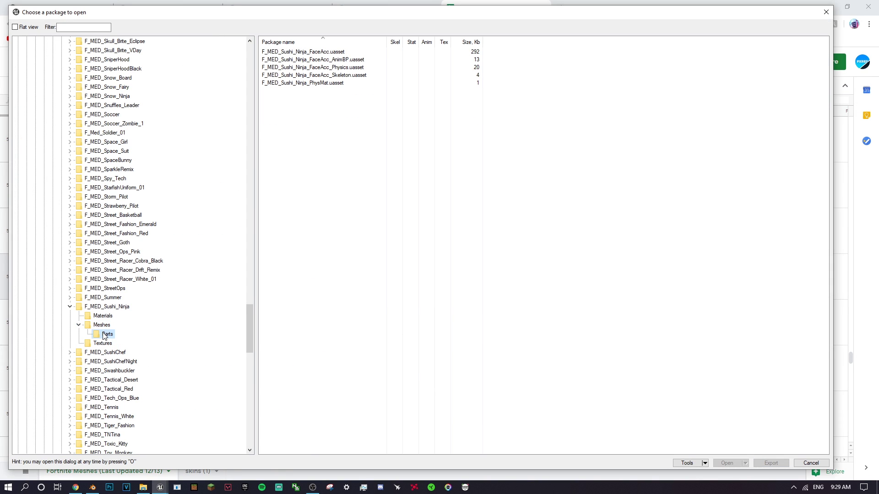
{"action": "double_click", "coordinate": [313, 51]}
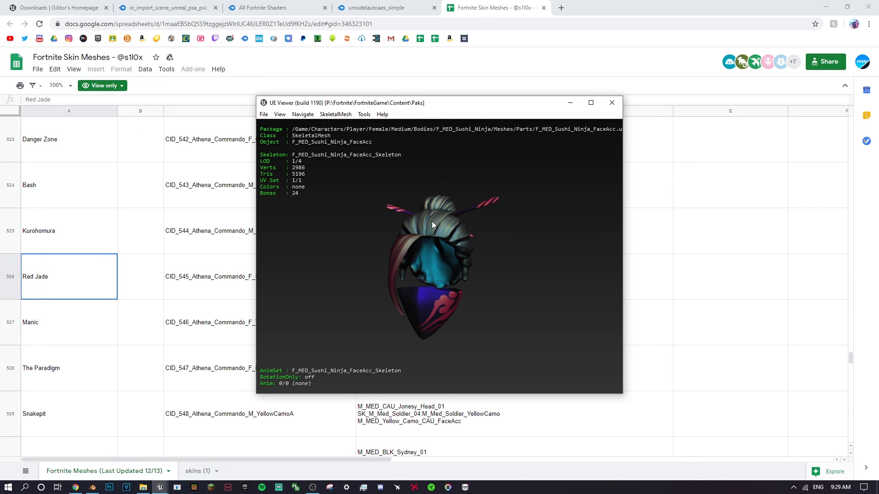
{"action": "key", "text": "o"}
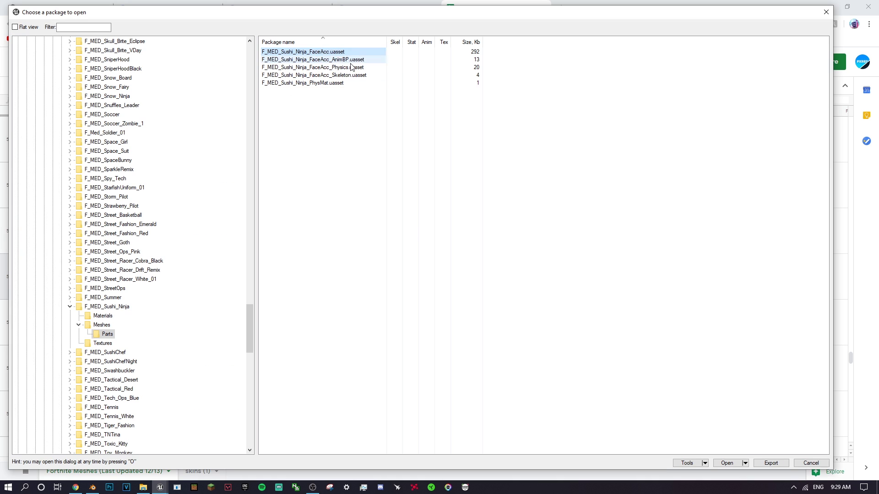
{"action": "left_click", "coordinate": [770, 463]}
{"action": "left_click", "coordinate": [461, 329]}
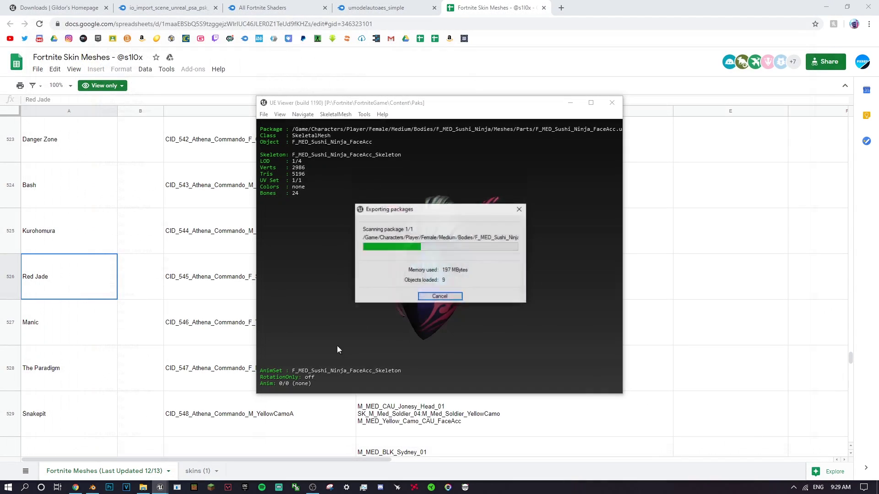
{"action": "left_click", "coordinate": [102, 344]}
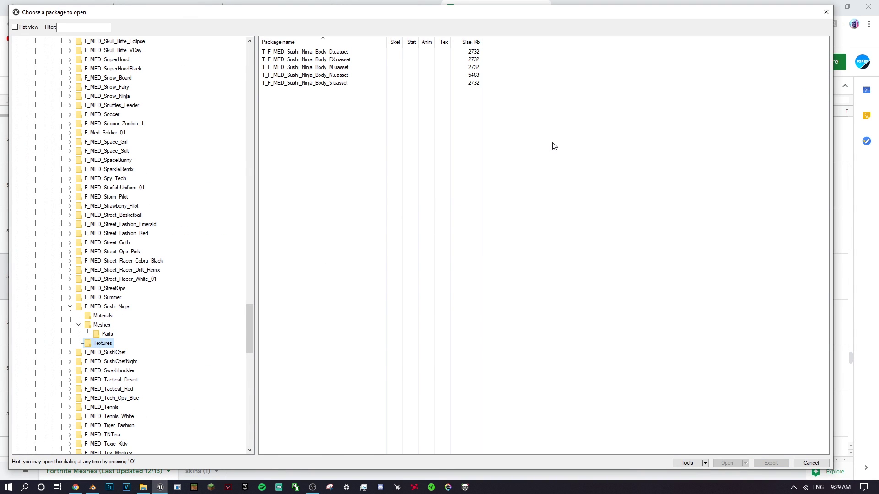
- Export the five T_F_MED_Sushi_Ninja_Body textures (D, FX, M, N, S), then collapse the F_MED_Sushi_Ninja folder
{"action": "left_click_drag", "start_coordinate": [567, 154], "coordinate": [329, 56]}
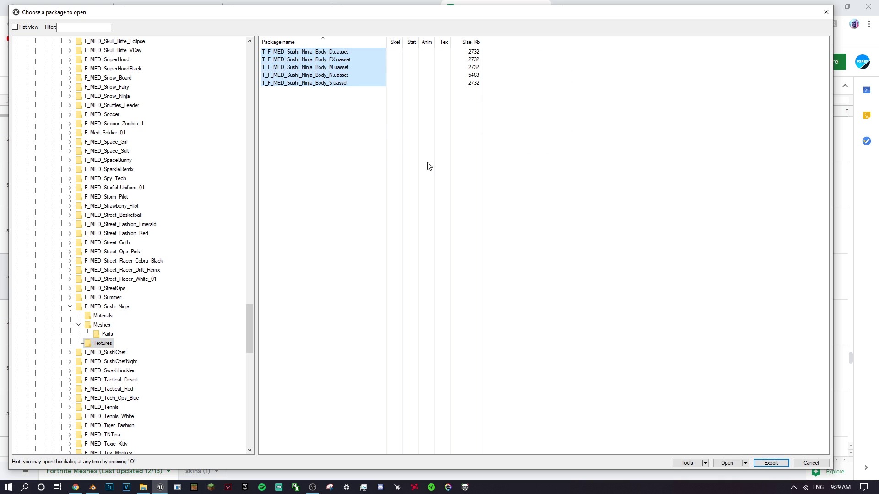
{"action": "left_click", "coordinate": [763, 463]}
{"action": "left_click", "coordinate": [470, 329]}
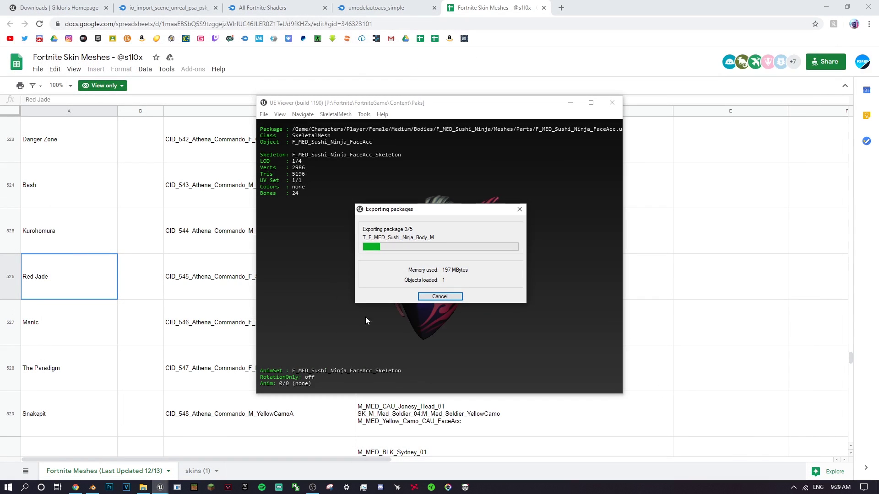
{"action": "left_click", "coordinate": [75, 487]}
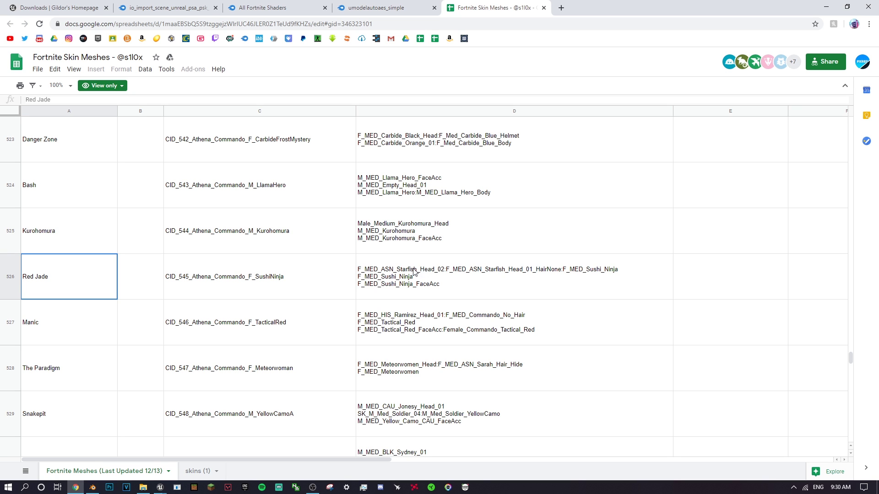
{"action": "left_click", "coordinate": [160, 487]}
{"action": "left_click", "coordinate": [220, 446]}
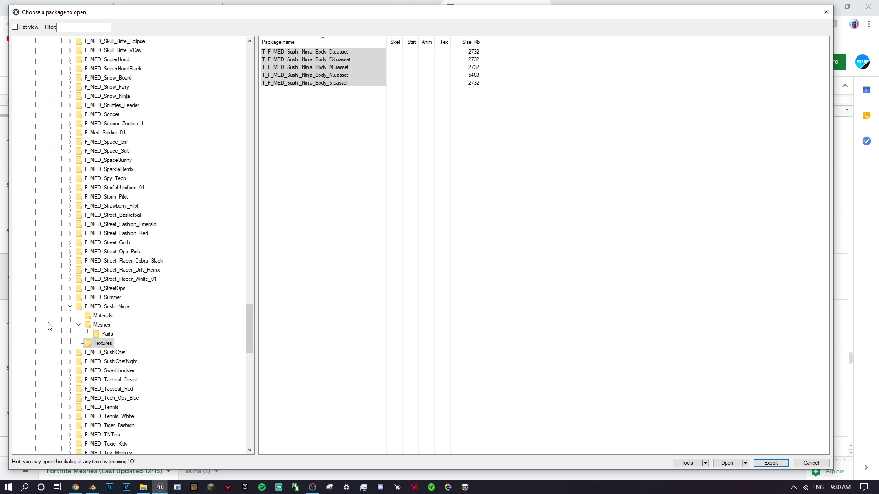
{"action": "left_click", "coordinate": [70, 309]}
{"action": "scroll", "coordinate": [204, 333], "scroll_direction": "up", "scroll_amount": 15}
- Open Heads > F_MED_ASN_Starfish_Head_01 > Meshes and export the F_MED_ASN_Starfish_Head_02 mesh
{"action": "scroll", "coordinate": [163, 303], "scroll_direction": "up", "scroll_amount": 20}
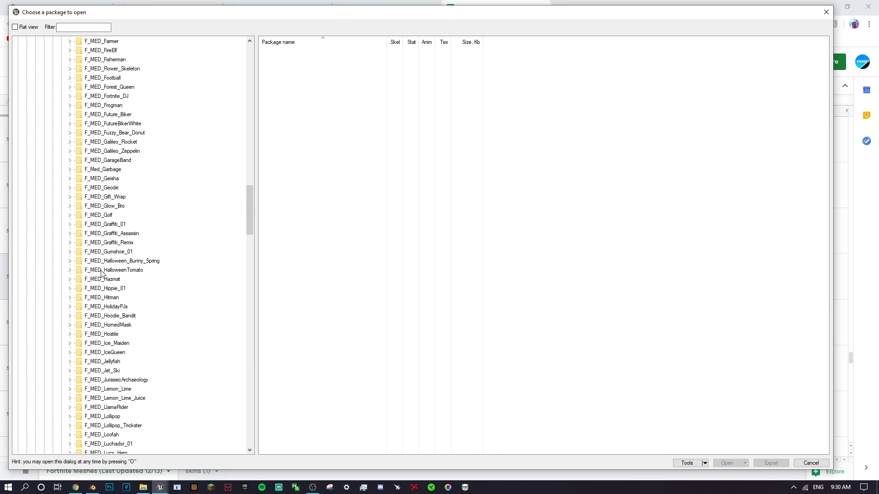
{"action": "scroll", "coordinate": [46, 241], "scroll_direction": "up", "scroll_amount": 5}
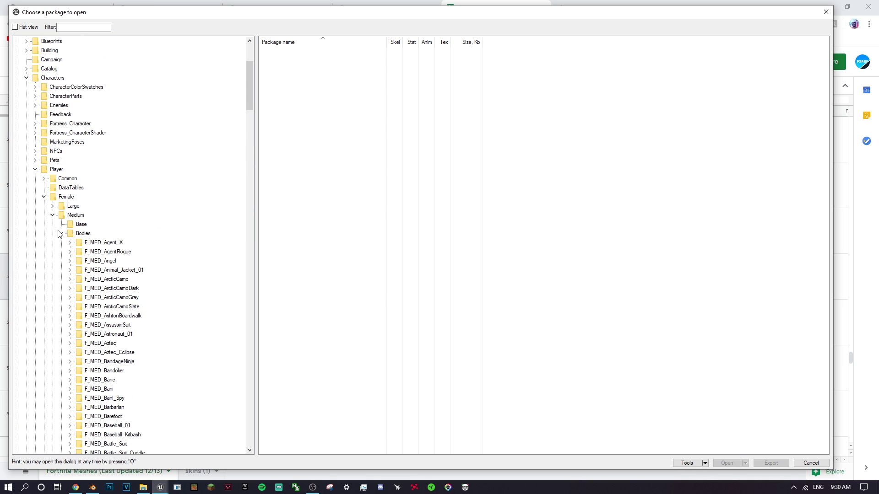
{"action": "left_click", "coordinate": [61, 234]}
{"action": "left_click", "coordinate": [60, 251]}
{"action": "scroll", "coordinate": [69, 275], "scroll_direction": "down", "scroll_amount": 3}
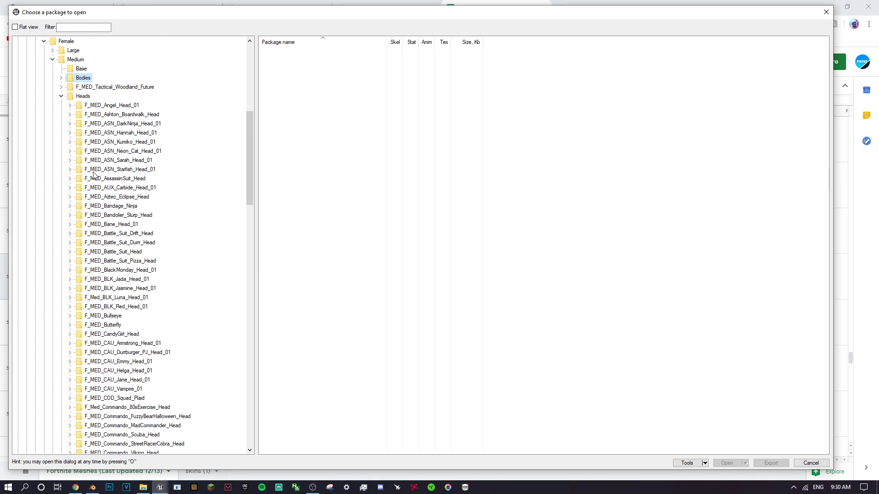
{"action": "left_click", "coordinate": [133, 170]}
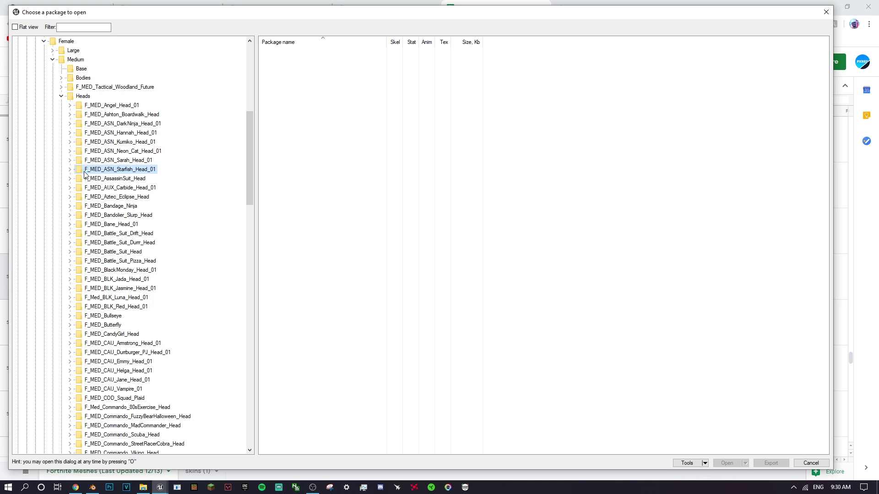
{"action": "left_click", "coordinate": [70, 170]}
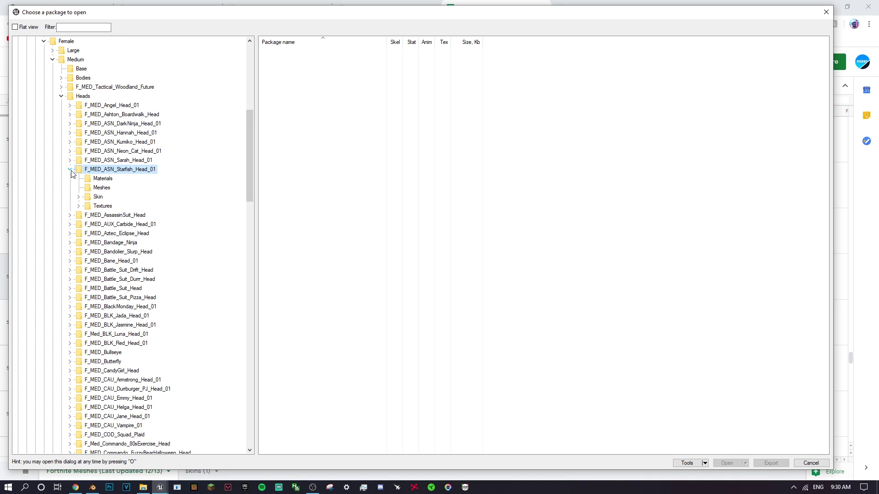
{"action": "left_click", "coordinate": [101, 187]}
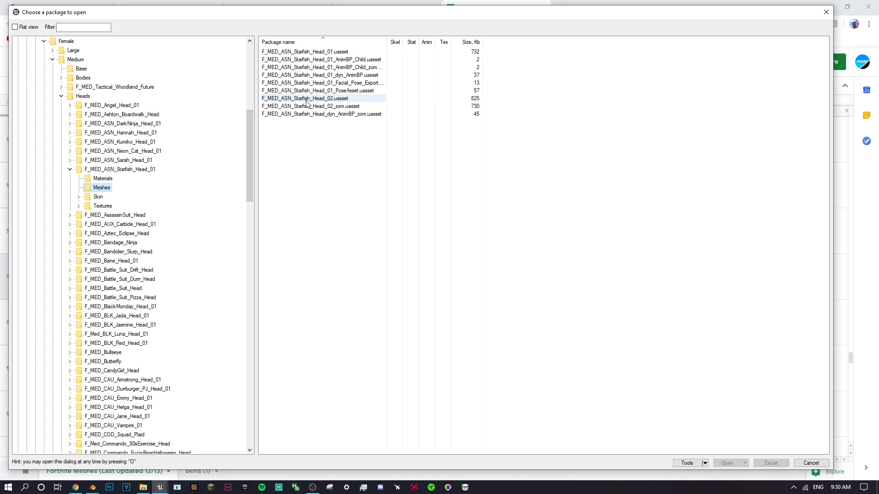
{"action": "left_click", "coordinate": [339, 99]}
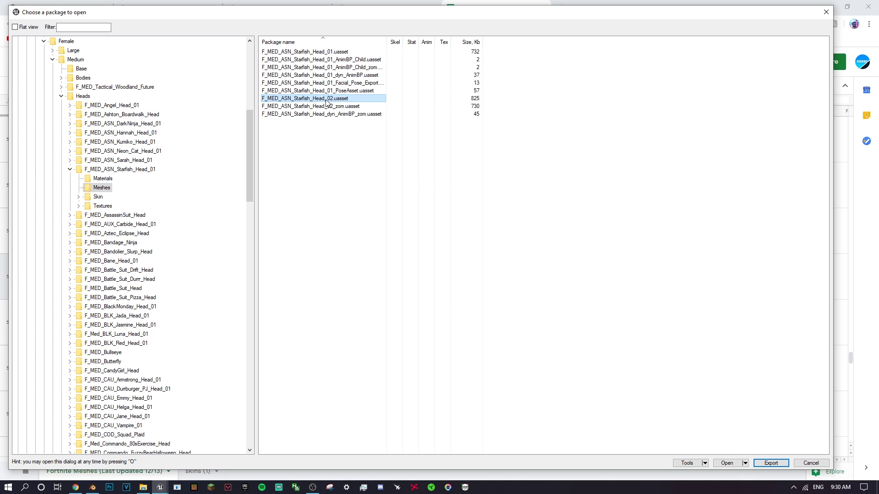
{"action": "left_click", "coordinate": [771, 463]}
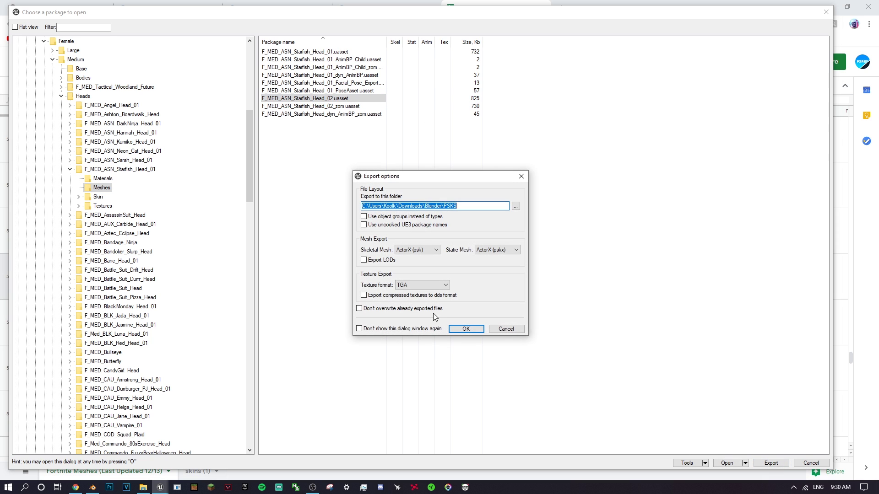
{"action": "left_click", "coordinate": [466, 329]}
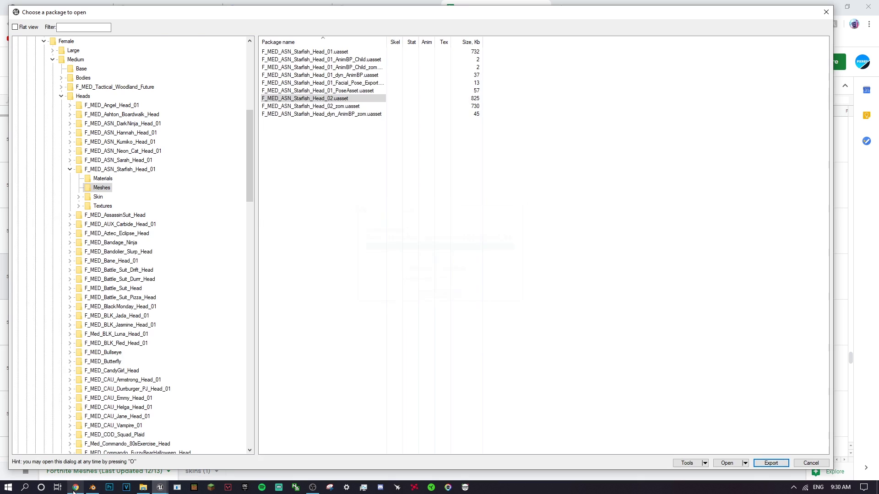
{"action": "left_click", "coordinate": [74, 489]}
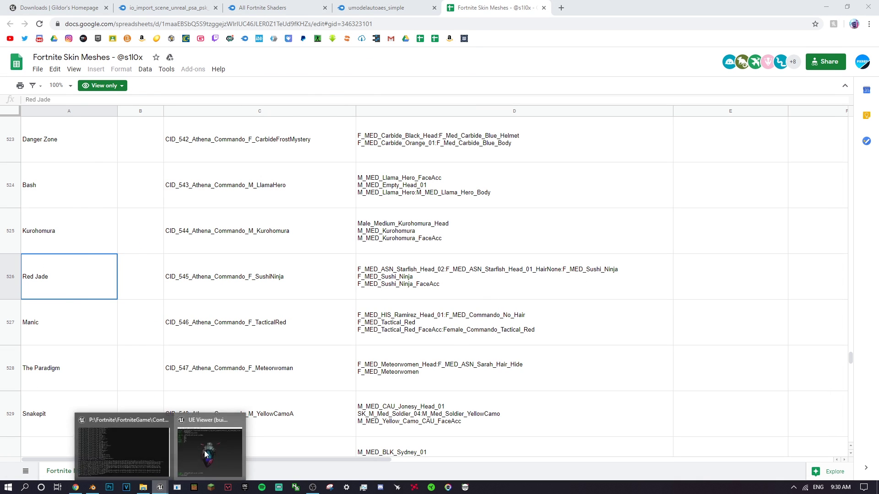
- Export the four T_F_MED_Sushi_Ninja_Head textures (D, M, N, S) from Textures > Sushi_Ninja
{"action": "left_click", "coordinate": [122, 442]}
{"action": "left_click", "coordinate": [78, 198]}
{"action": "scroll", "coordinate": [77, 321], "scroll_direction": "down", "scroll_amount": 2}
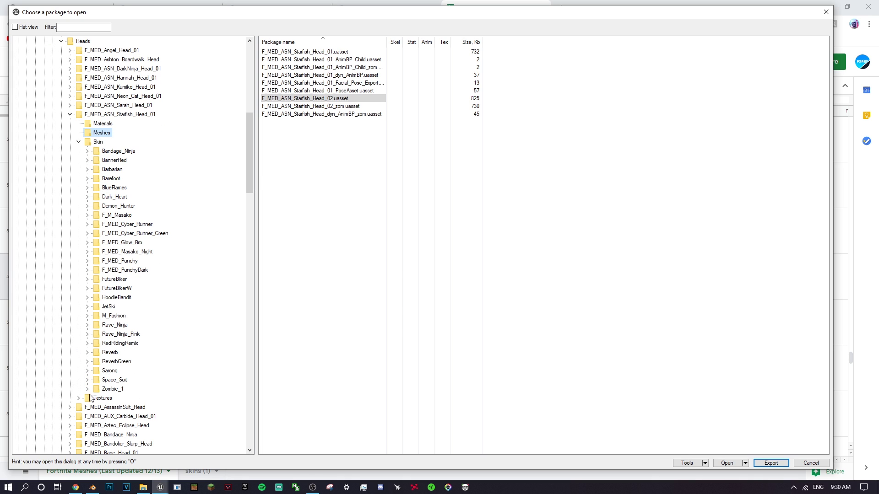
{"action": "scroll", "coordinate": [92, 396], "scroll_direction": "up", "scroll_amount": 2}
{"action": "left_click", "coordinate": [79, 197]}
{"action": "left_click", "coordinate": [79, 206]}
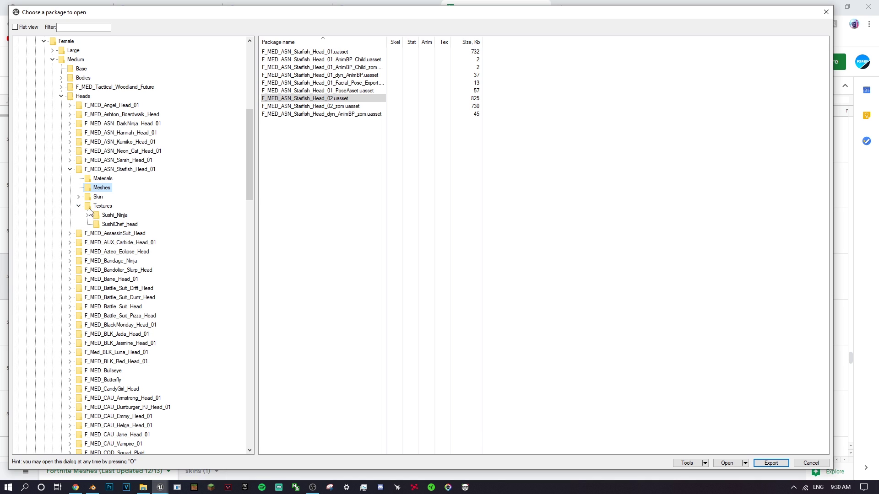
{"action": "left_click", "coordinate": [88, 216]}
{"action": "left_click", "coordinate": [120, 233]}
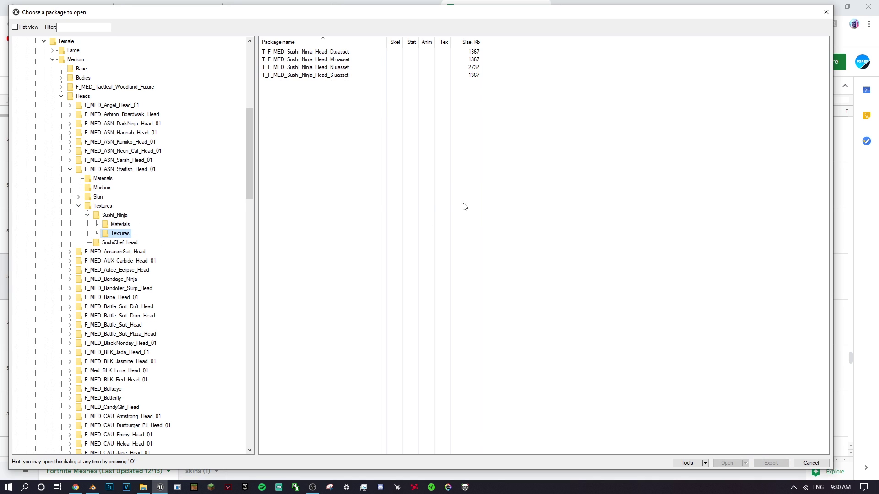
{"action": "left_click_drag", "start_coordinate": [463, 203], "coordinate": [319, 53]}
{"action": "left_click", "coordinate": [771, 463]}
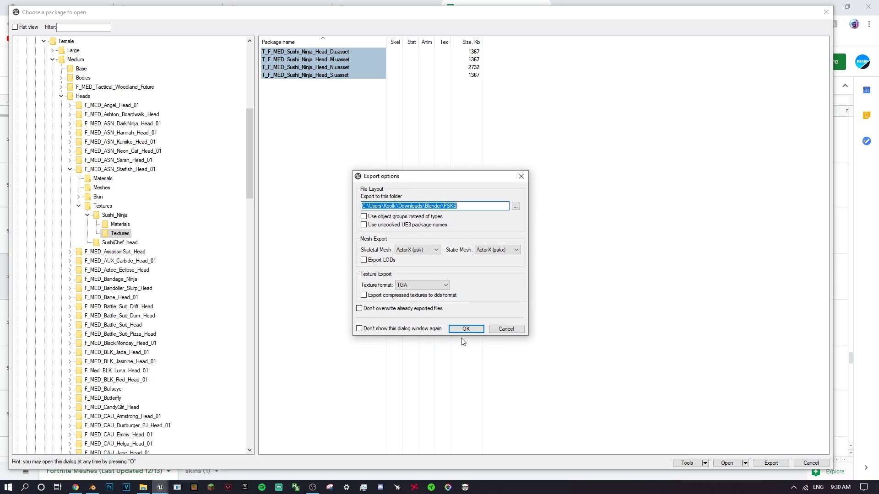
{"action": "left_click", "coordinate": [461, 329]}
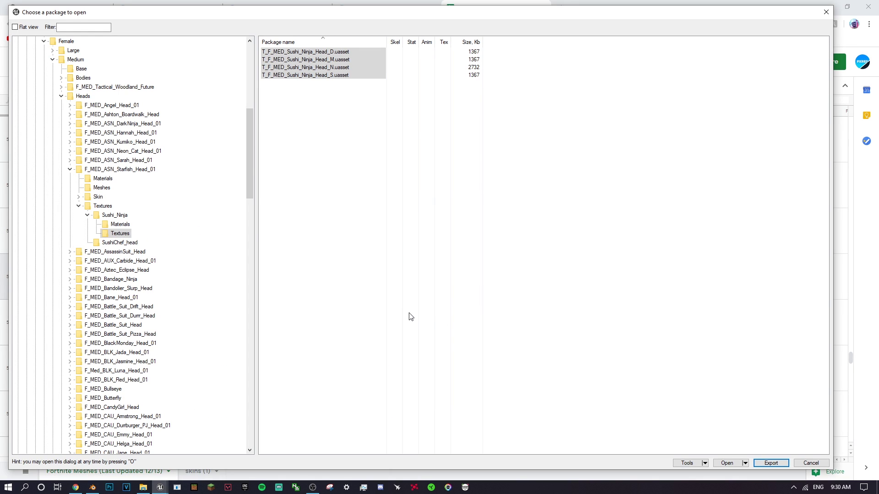
- Close the package chooser and UE Viewer, returning to Blender
{"action": "left_click", "coordinate": [827, 12]}
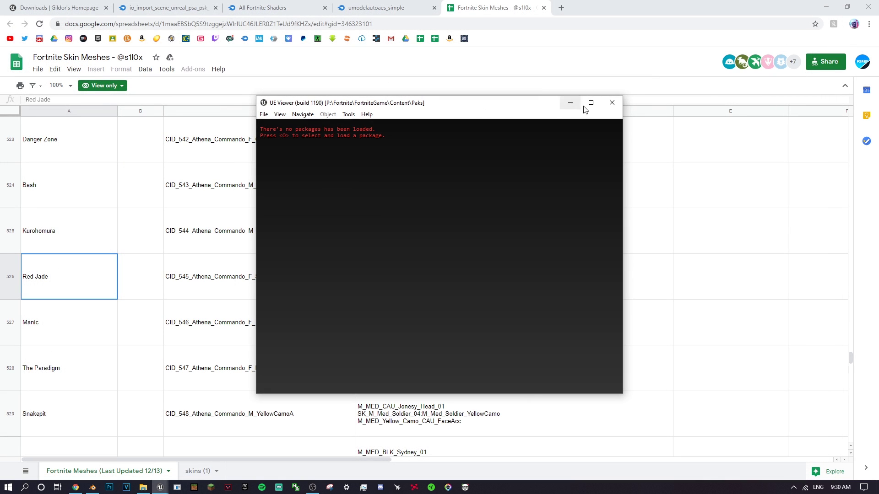
{"action": "left_click", "coordinate": [607, 106]}
{"action": "left_click", "coordinate": [92, 487]}
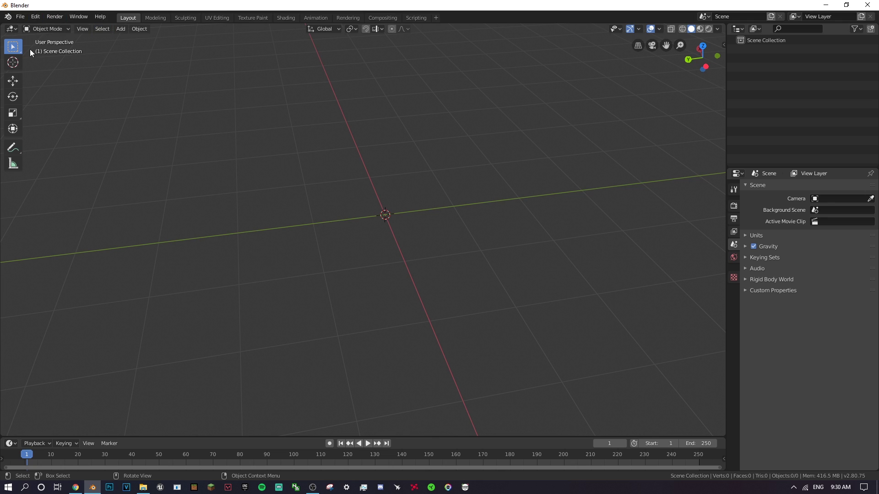
- Bring up Blender's Preferences, enlarge the window, and show the Add-ons section
{"action": "left_click", "coordinate": [37, 16]}
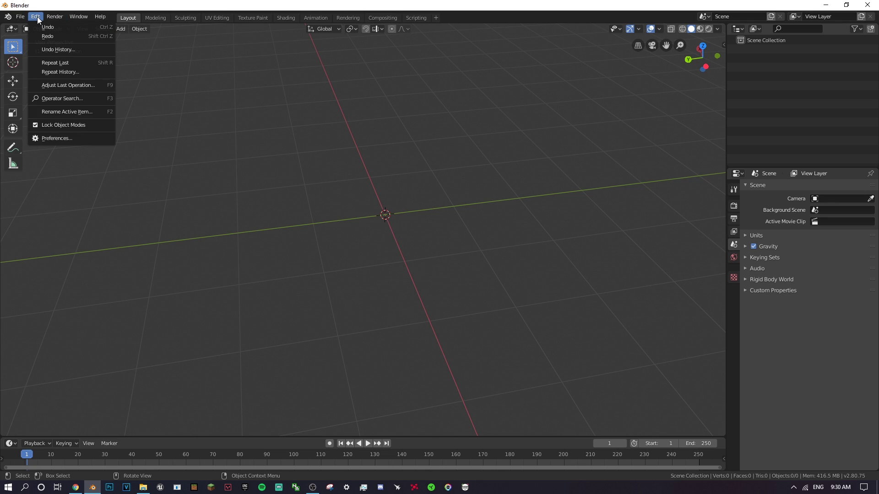
{"action": "left_click", "coordinate": [62, 144]}
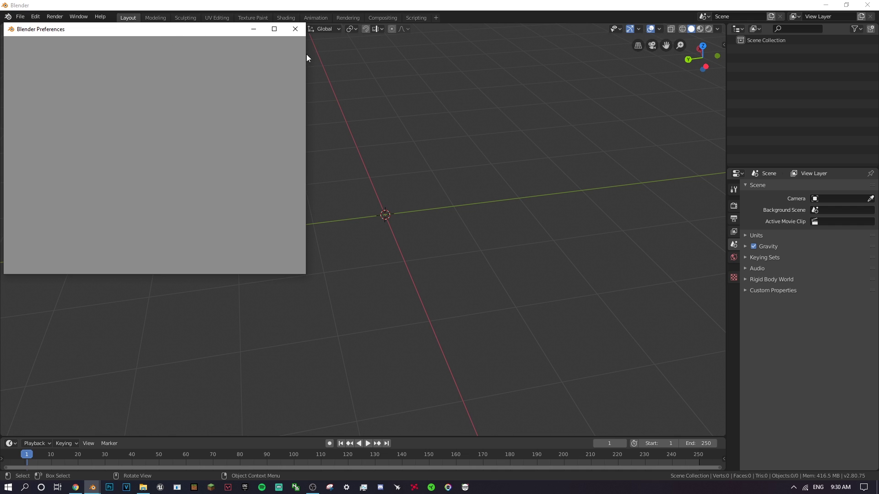
{"action": "left_click", "coordinate": [254, 30]}
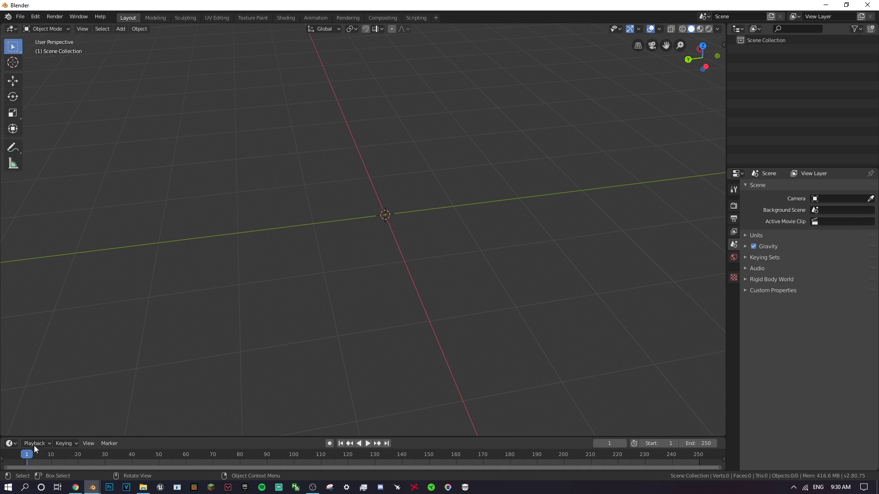
{"action": "left_click", "coordinate": [133, 454]}
{"action": "left_click_drag", "start_coordinate": [236, 54], "coordinate": [308, 82]}
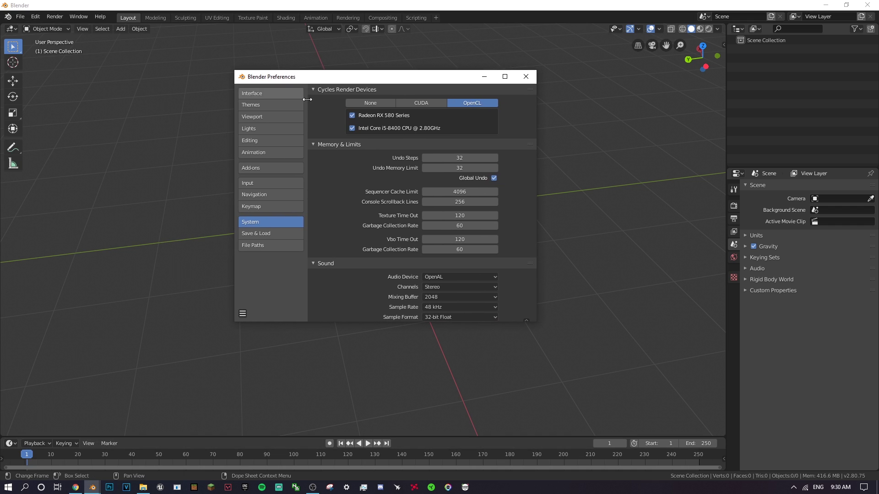
{"action": "left_click_drag", "start_coordinate": [234, 71], "coordinate": [97, 38]}
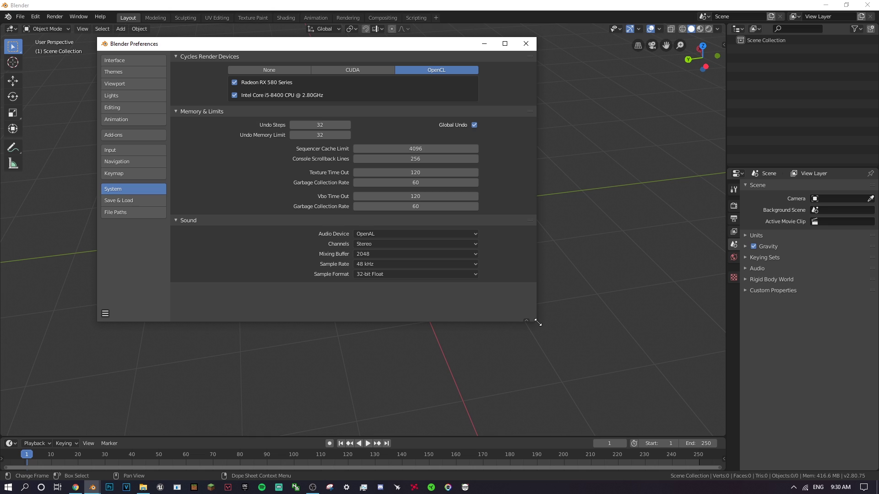
{"action": "left_click_drag", "start_coordinate": [538, 322], "coordinate": [613, 379]}
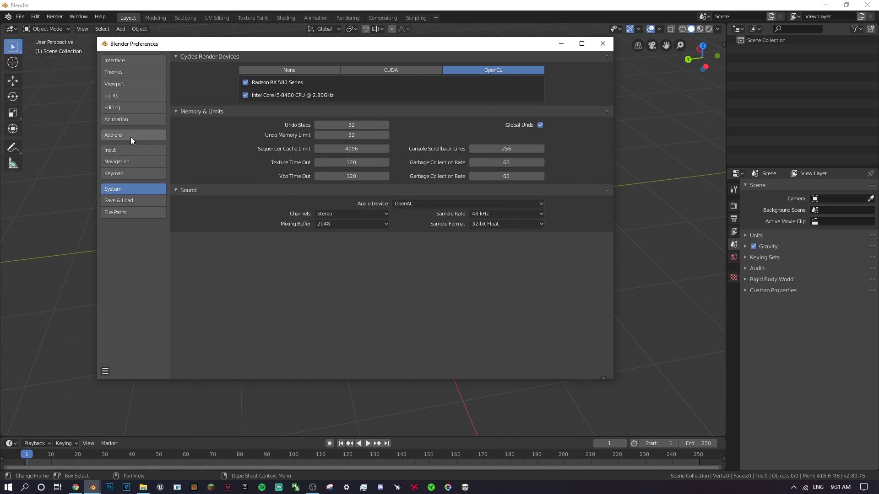
{"action": "left_click", "coordinate": [142, 140]}
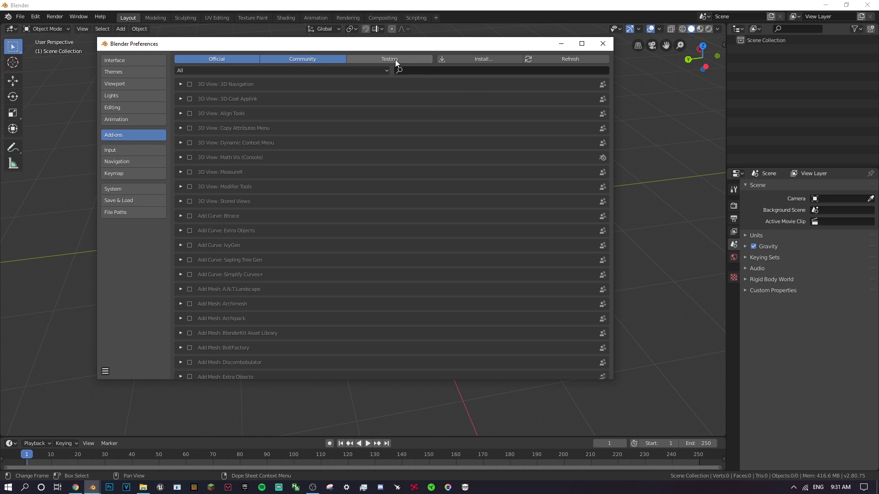
- Install the io_import_scene_unreal_psa_psk_280.py add-on from Downloads\porting tutorial
{"action": "left_click", "coordinate": [479, 61]}
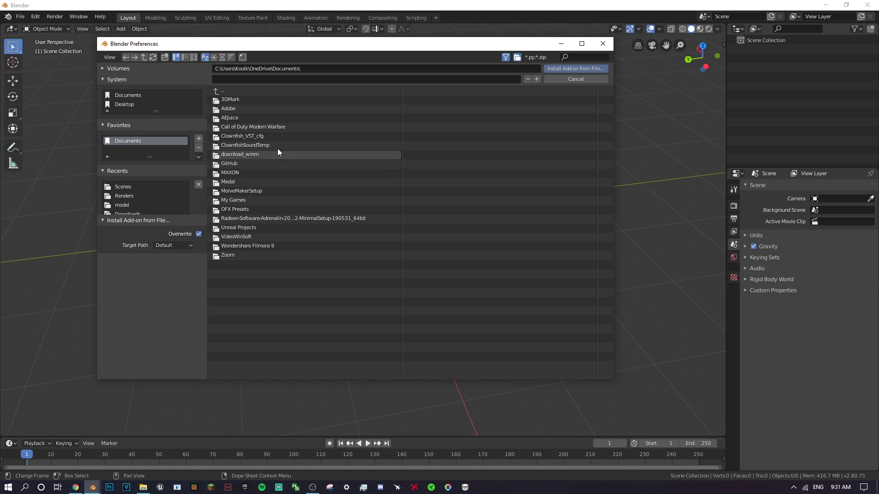
{"action": "left_click", "coordinate": [255, 91]}
{"action": "left_click", "coordinate": [134, 196]}
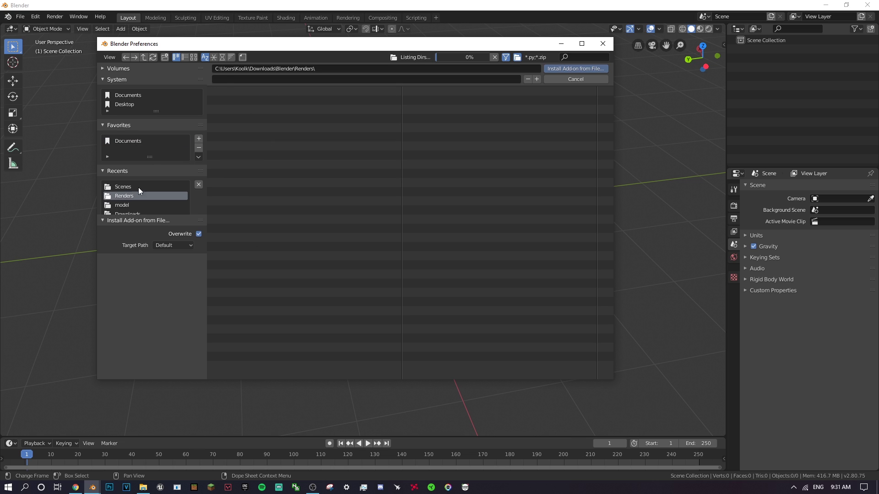
{"action": "left_click", "coordinate": [138, 187]}
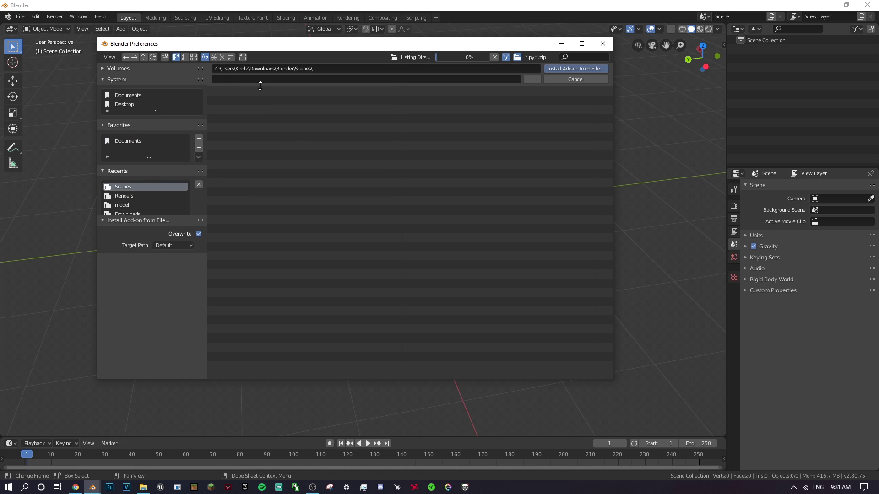
{"action": "left_click", "coordinate": [271, 93]}
{"action": "left_click", "coordinate": [275, 92]}
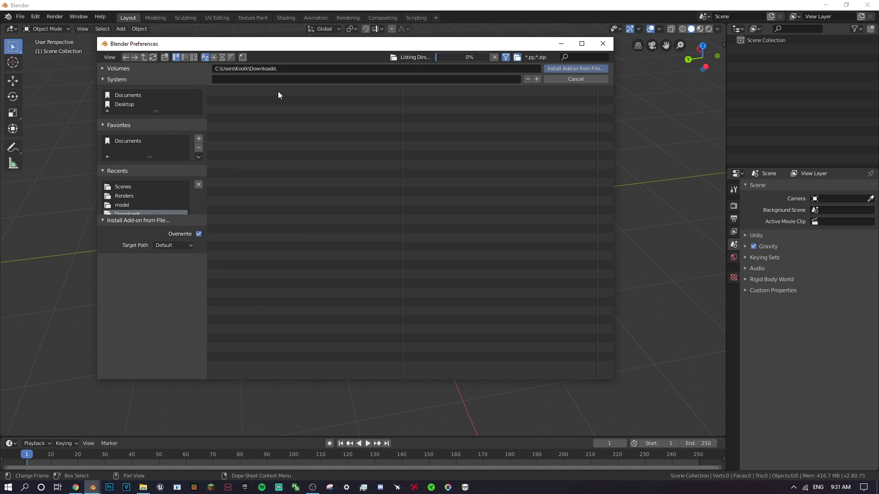
{"action": "left_click", "coordinate": [260, 212]}
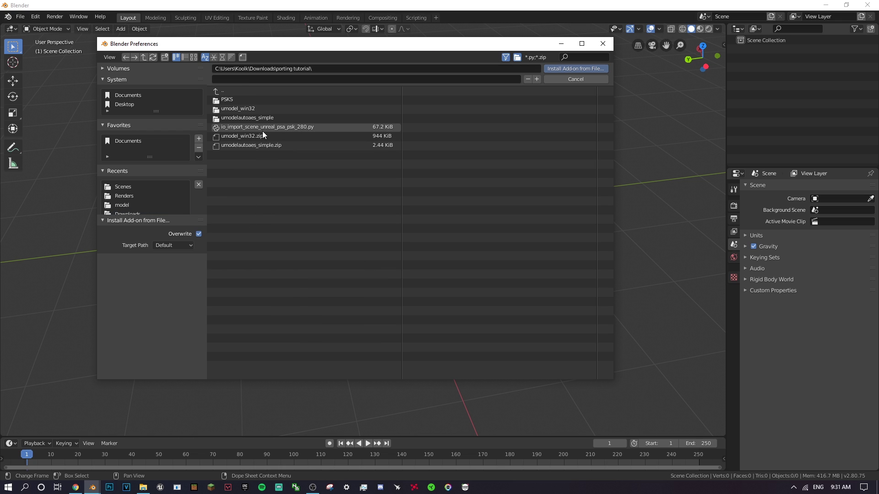
{"action": "left_click", "coordinate": [234, 130]}
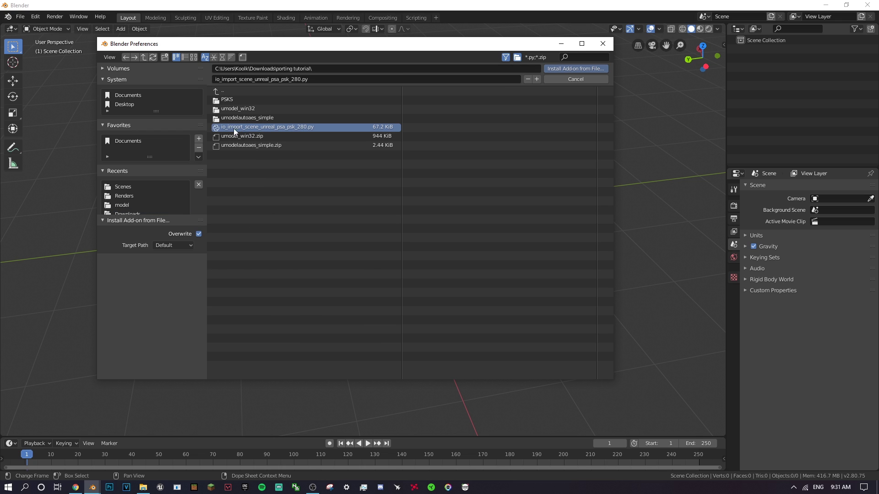
{"action": "left_click", "coordinate": [585, 72]}
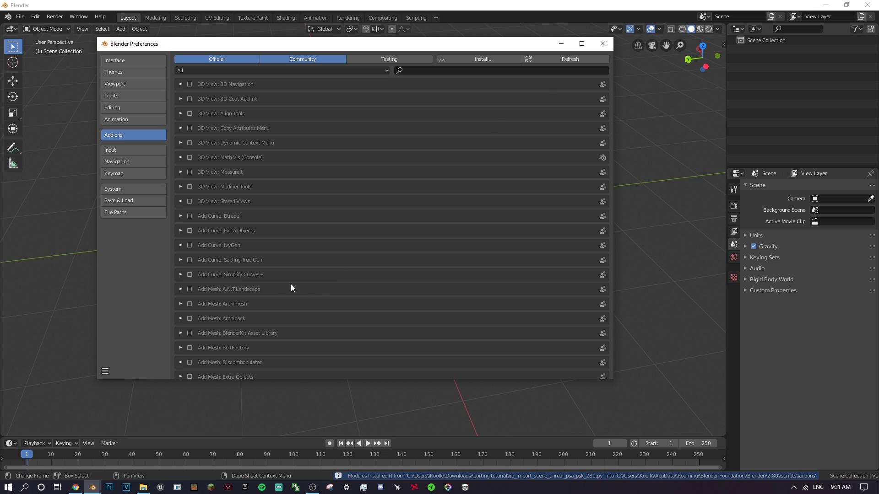
- Confirm the Import Unreal Skeleton Mesh (.psk)/Animation Set (.psa) add-on is enabled, save preferences, and close Preferences
{"action": "scroll", "coordinate": [280, 277], "scroll_direction": "down", "scroll_amount": 10}
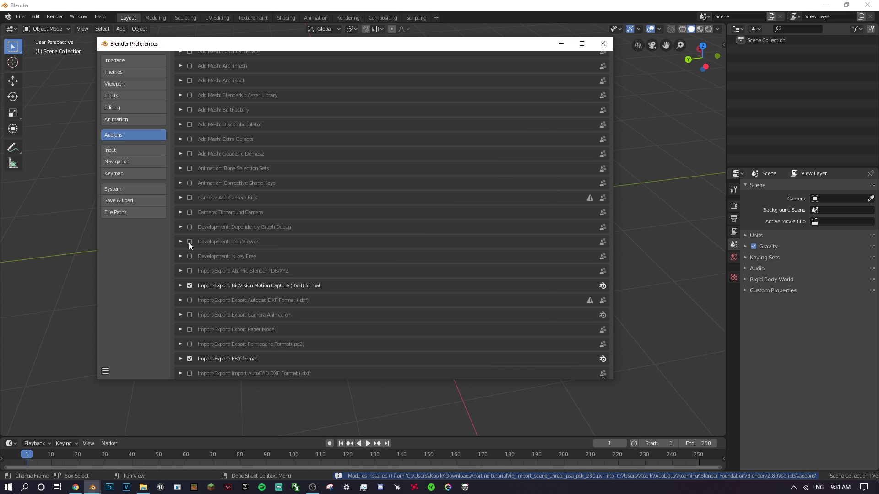
{"action": "scroll", "coordinate": [224, 239], "scroll_direction": "down", "scroll_amount": 6}
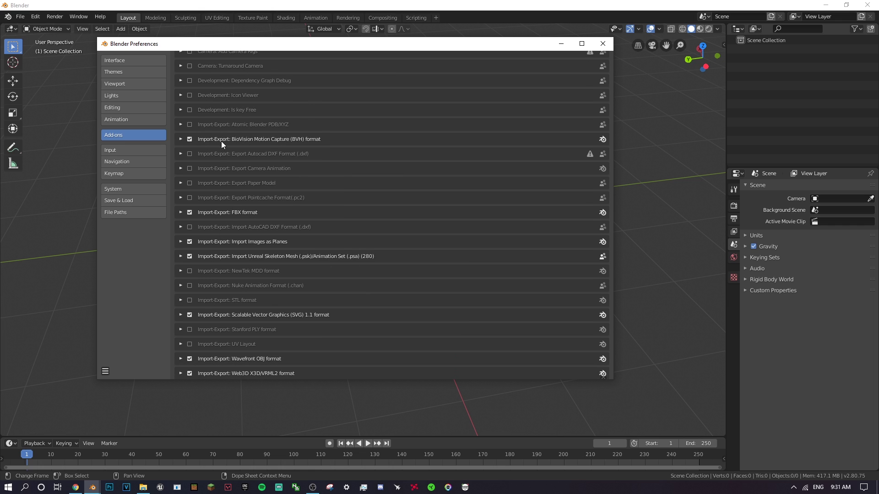
{"action": "scroll", "coordinate": [229, 252], "scroll_direction": "down", "scroll_amount": 1}
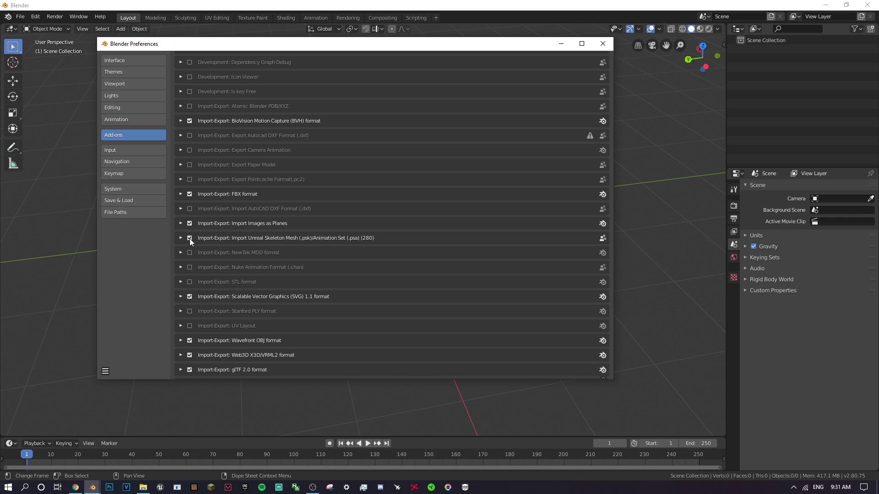
{"action": "left_click", "coordinate": [107, 372]}
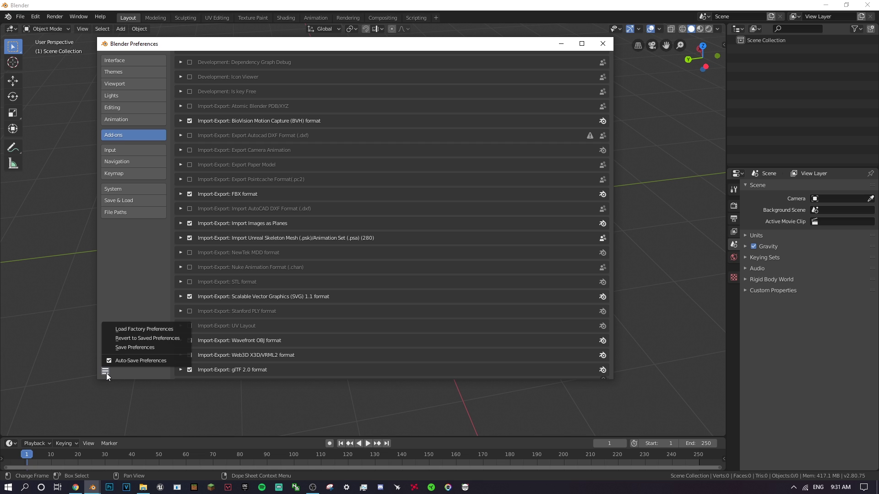
{"action": "left_click", "coordinate": [130, 350]}
{"action": "left_click", "coordinate": [602, 44]}
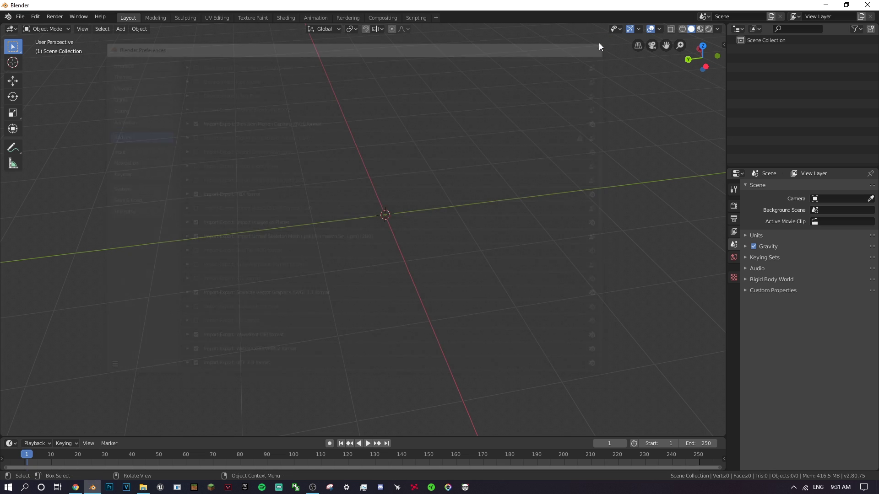
{"action": "left_click", "coordinate": [16, 20]}
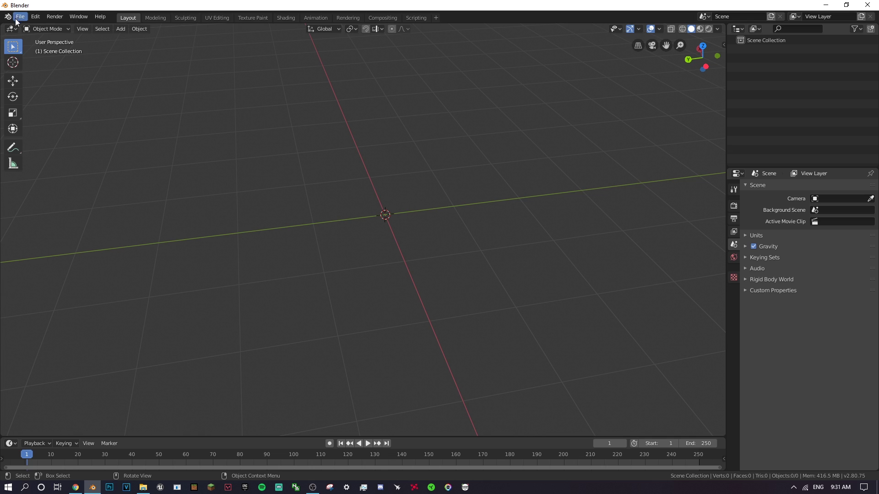
- Start a Skeleton Mesh (.psk) import and browse to the PSKS folder under Downloads Blender
{"action": "left_click", "coordinate": [20, 17]}
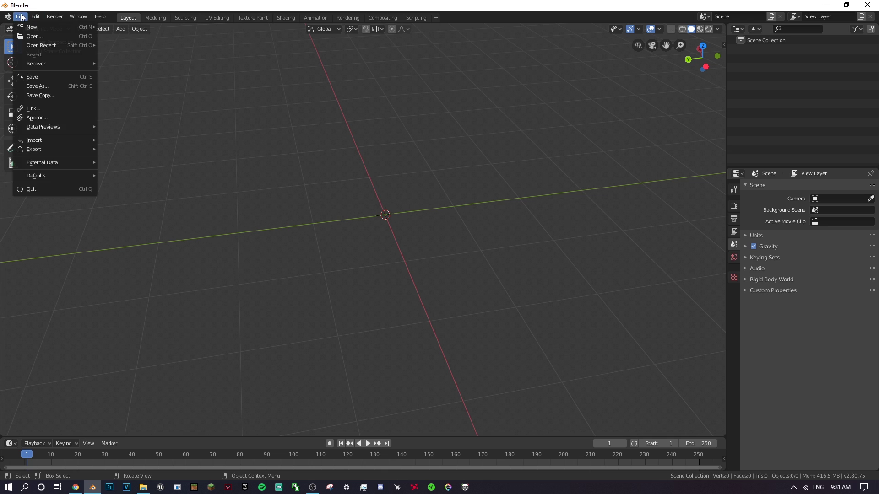
{"action": "mouse_move", "coordinate": [87, 141]}
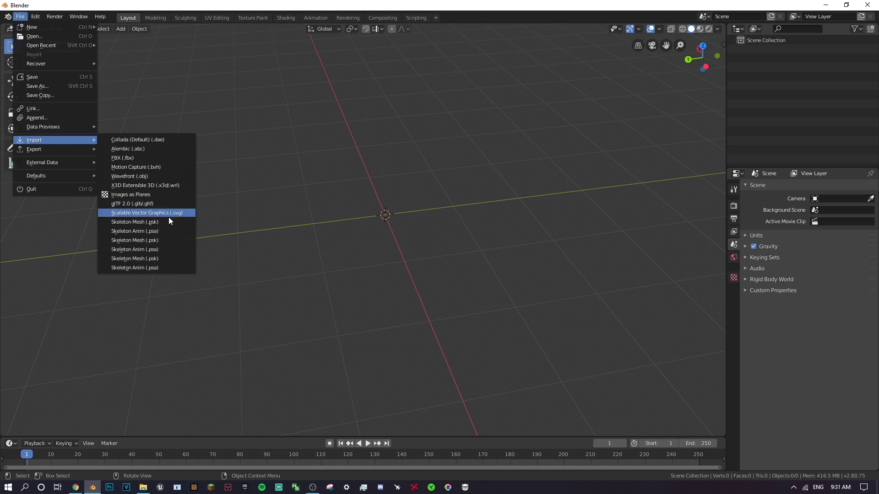
{"action": "left_click", "coordinate": [158, 221]}
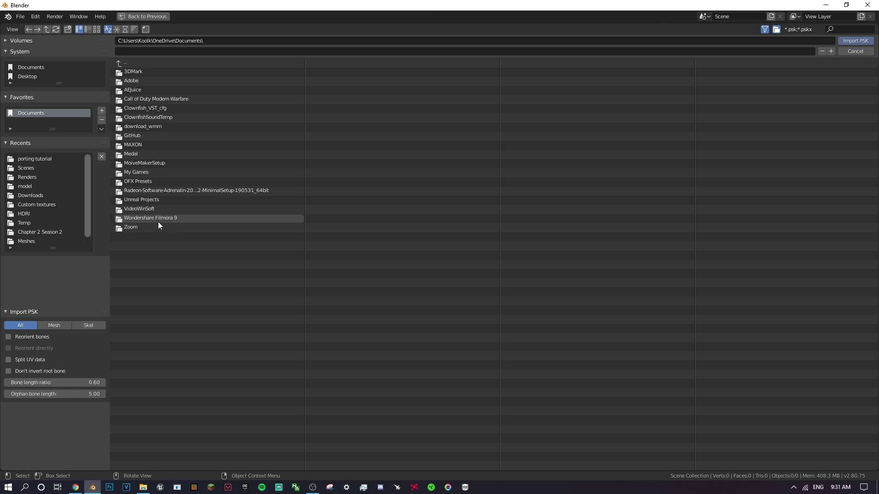
{"action": "left_click", "coordinate": [57, 160]}
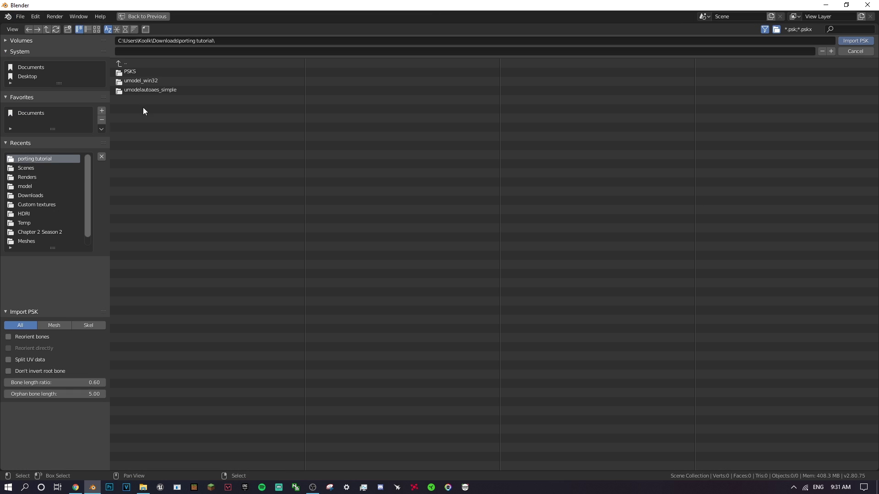
{"action": "left_click", "coordinate": [202, 72]}
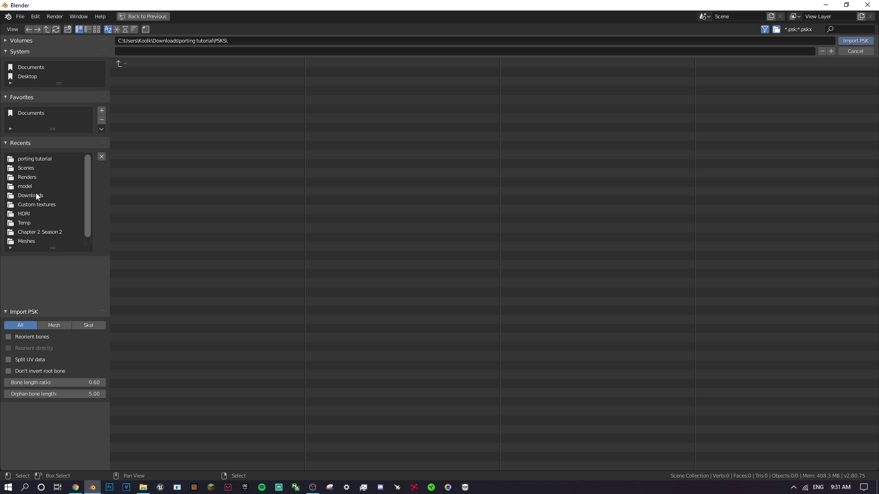
{"action": "left_click", "coordinate": [50, 167]}
{"action": "left_click", "coordinate": [133, 64]}
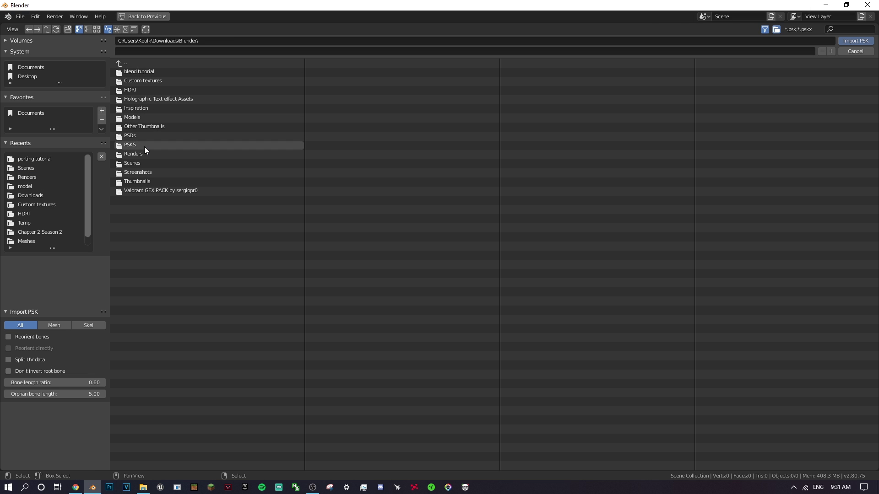
{"action": "left_click", "coordinate": [145, 146]}
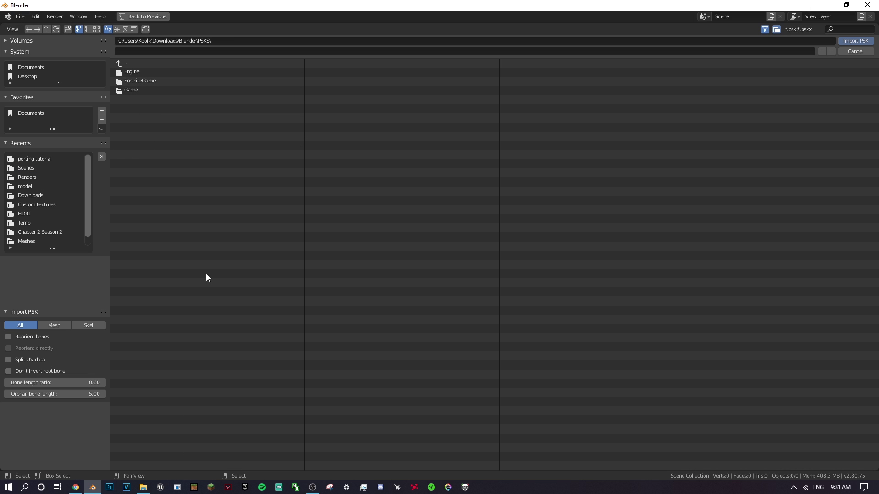
- Browse Game > Characters > Player > Female > Medium > Bodies > F_MED_Sushi_Ninja > Meshes; import F_MED_Sushi_Ninja.ao.psk
{"action": "left_click", "coordinate": [147, 90]}
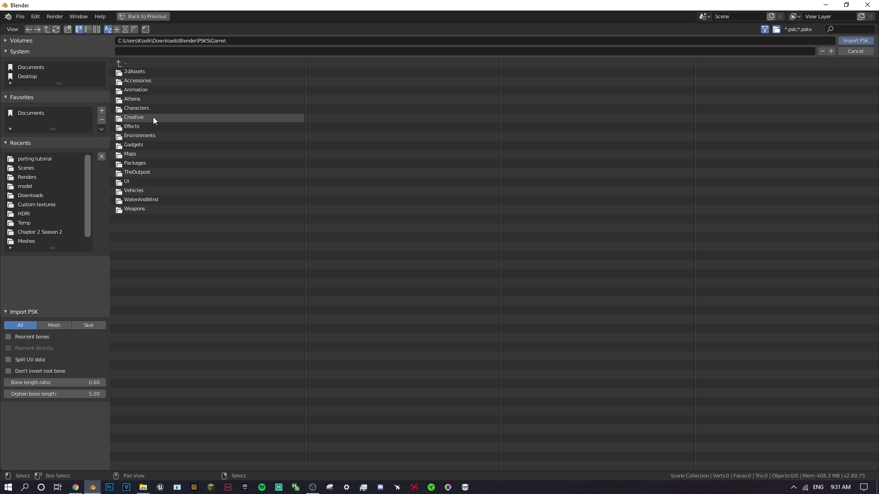
{"action": "left_click", "coordinate": [155, 109]}
{"action": "left_click", "coordinate": [153, 88]}
{"action": "left_click", "coordinate": [155, 81]}
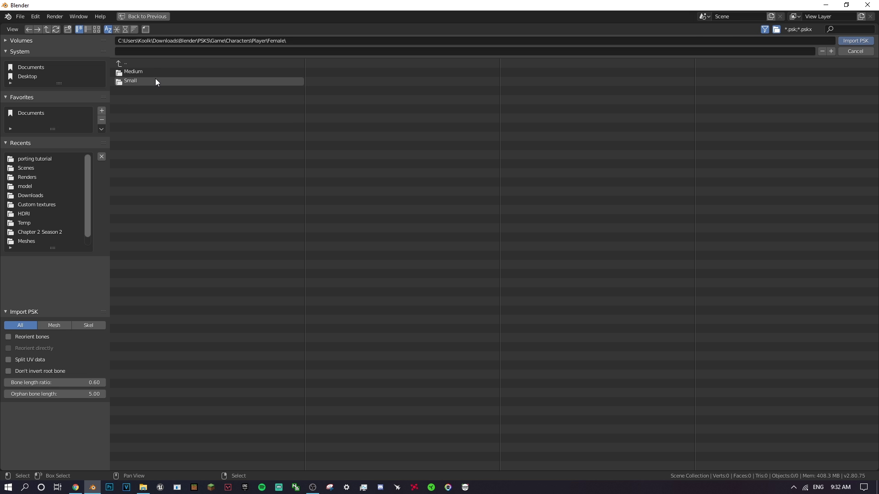
{"action": "left_click", "coordinate": [155, 72]}
{"action": "left_click", "coordinate": [155, 72]}
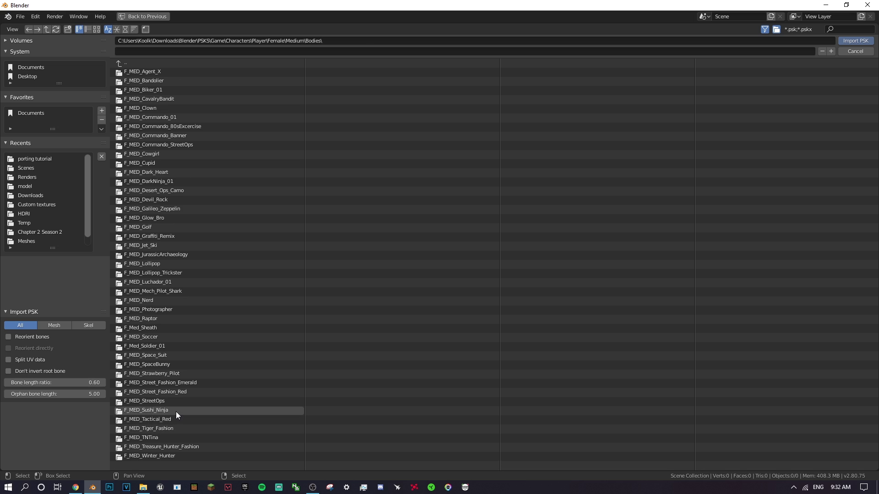
{"action": "left_click", "coordinate": [176, 411]}
{"action": "left_click", "coordinate": [171, 81]}
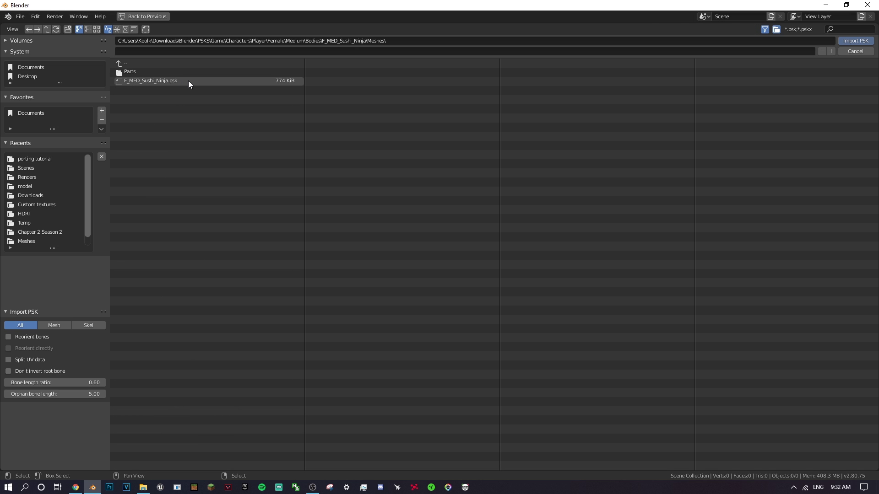
{"action": "double_click", "coordinate": [179, 81]}
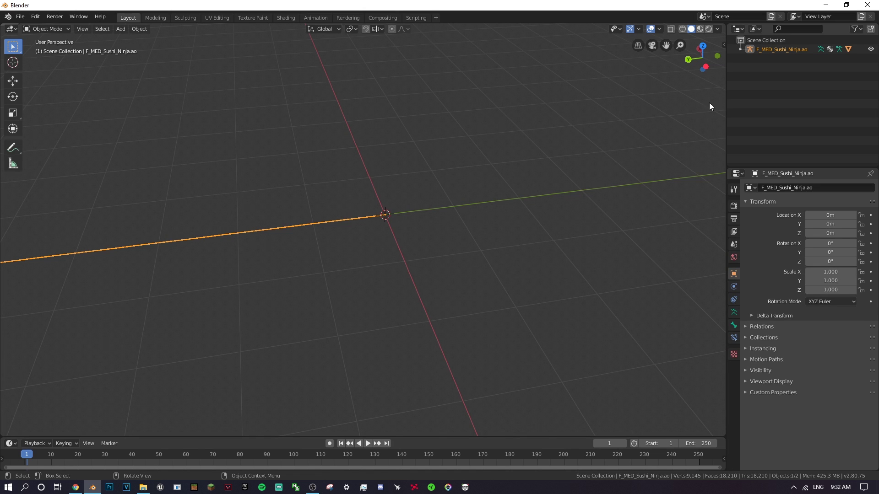
- Scale the F_MED_Sushi_Ninja.ao armature down to 0.011 with S 0.011
{"action": "left_click", "coordinate": [782, 48]}
{"action": "scroll", "coordinate": [296, 220], "scroll_direction": "down", "scroll_amount": 3}
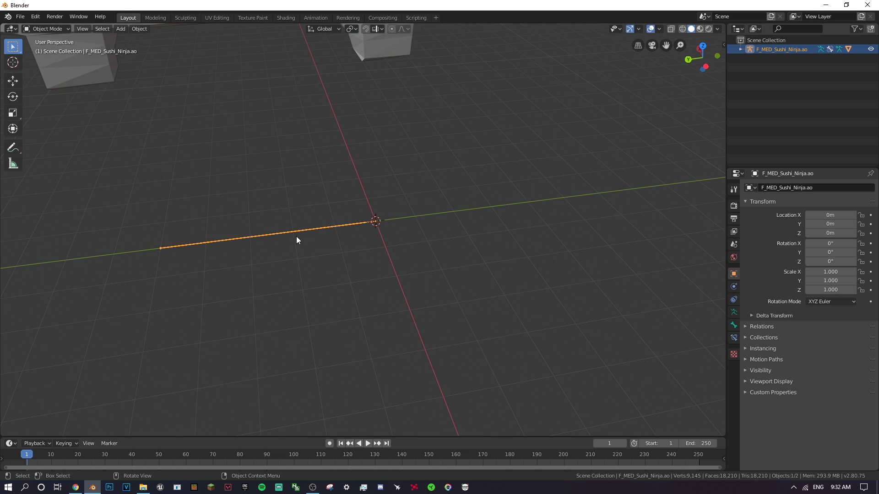
{"action": "scroll", "coordinate": [307, 234], "scroll_direction": "up", "scroll_amount": 2}
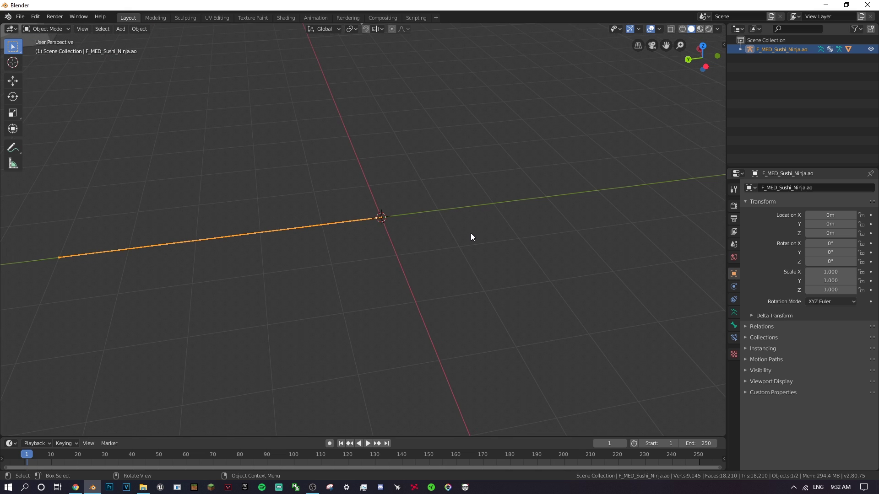
{"action": "type", "text": "s0"}
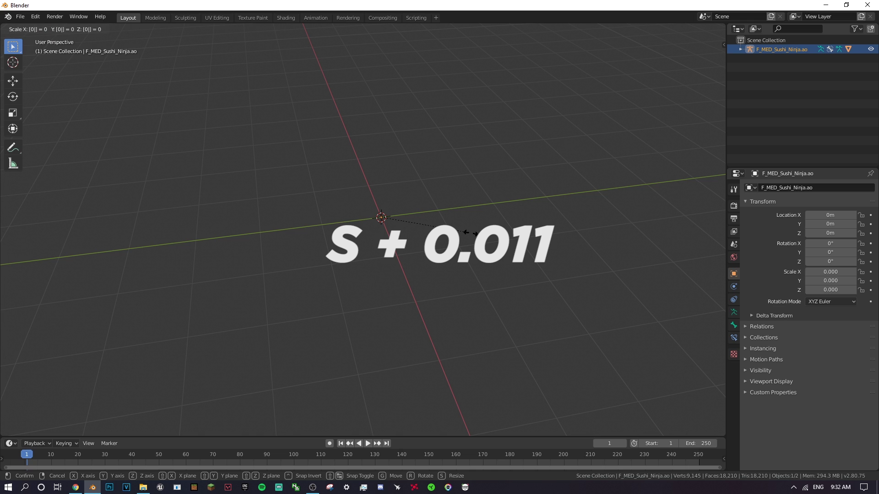
{"action": "type", "text": ".011"}
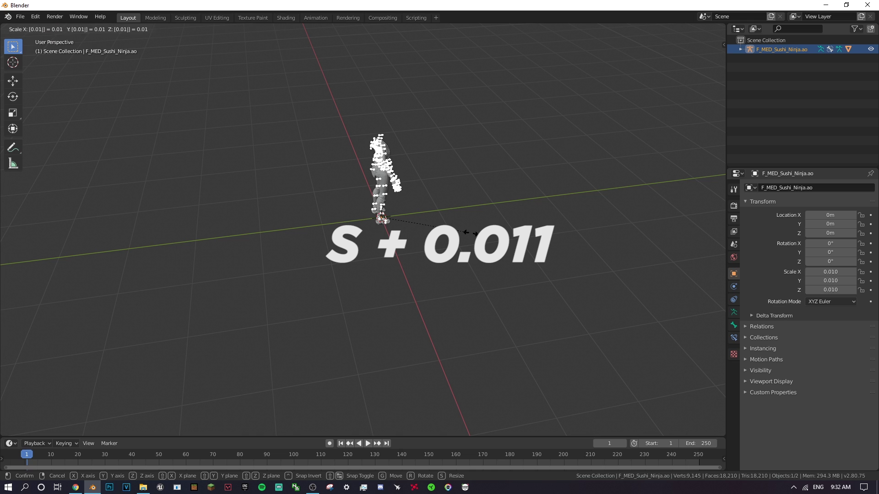
{"action": "key", "text": "Return"}
- Frame the whole Sushi Ninja character in view and select its body mesh
{"action": "scroll", "coordinate": [472, 237], "scroll_direction": "up", "scroll_amount": 3}
{"action": "middle_click_drag", "start_coordinate": [684, 191], "coordinate": [572, 77]}
{"action": "key", "text": "grave"}
{"action": "left_click", "coordinate": [630, 110]}
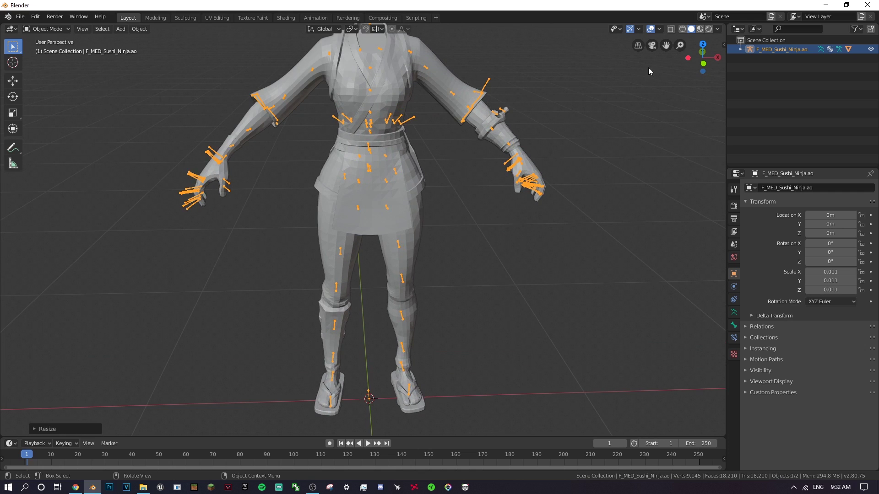
{"action": "left_click", "coordinate": [53, 29]}
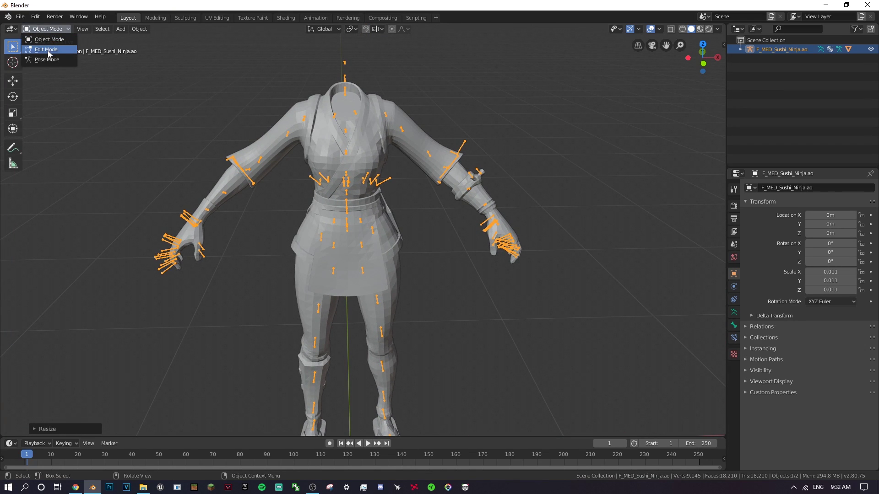
{"action": "left_click", "coordinate": [373, 138]}
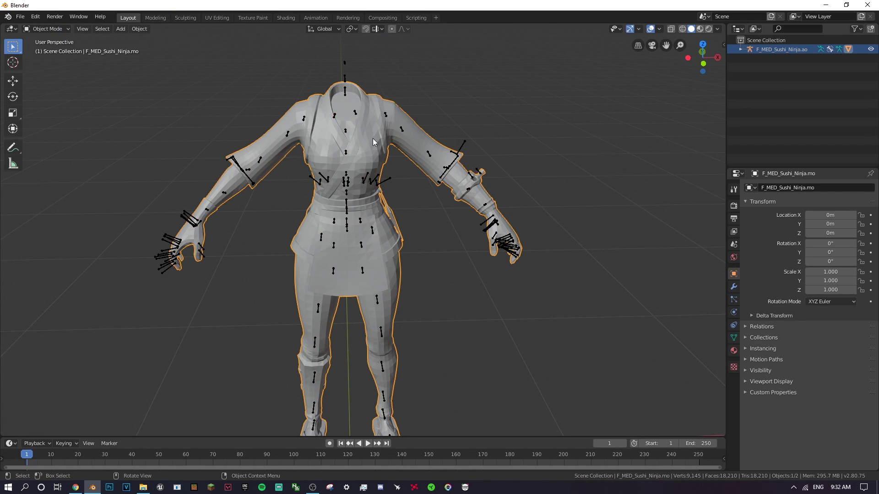
- Put the armature in Edit Mode and delete the three head bones at the neck
{"action": "left_click", "coordinate": [345, 155]}
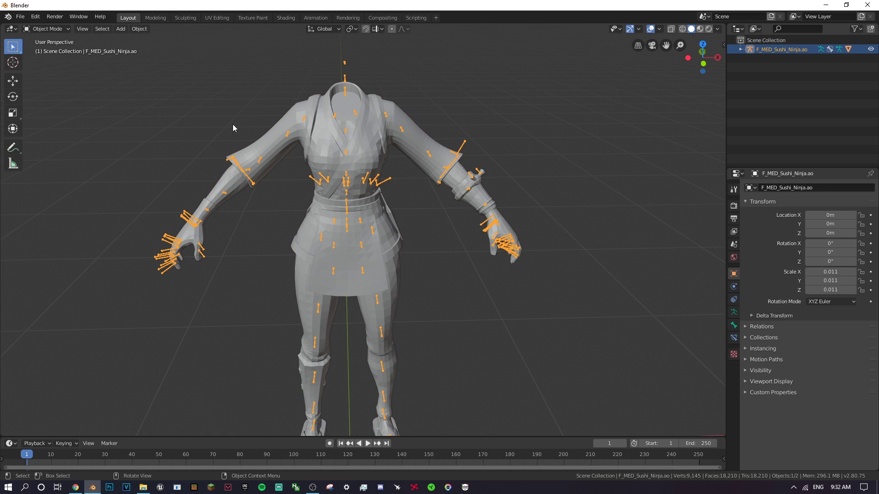
{"action": "left_click", "coordinate": [44, 30]}
{"action": "left_click", "coordinate": [47, 50]}
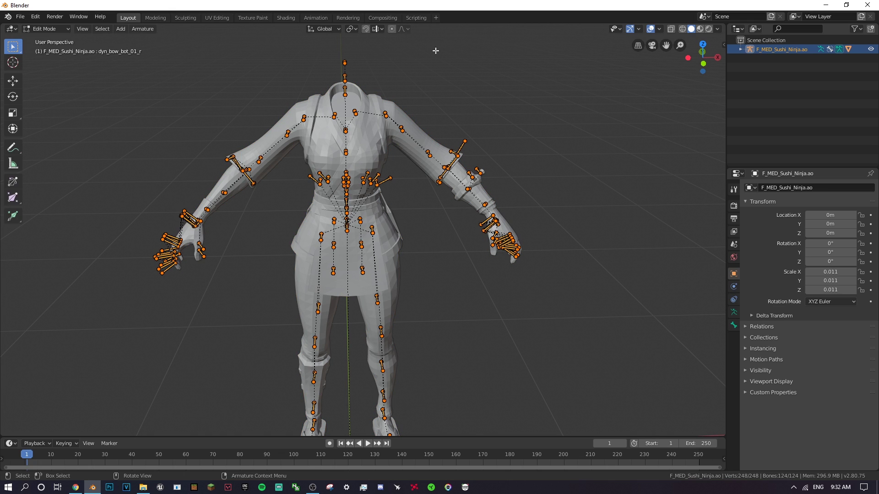
{"action": "left_click_drag", "start_coordinate": [703, 58], "coordinate": [718, 56]}
{"action": "left_click", "coordinate": [319, 50]}
{"action": "left_click_drag", "start_coordinate": [253, 42], "coordinate": [410, 108]}
{"action": "right_click", "coordinate": [513, 206]}
{"action": "left_click", "coordinate": [521, 342]}
- Delete the root bone near the character's feet
{"action": "scroll", "coordinate": [365, 372], "scroll_direction": "down", "scroll_amount": 3}
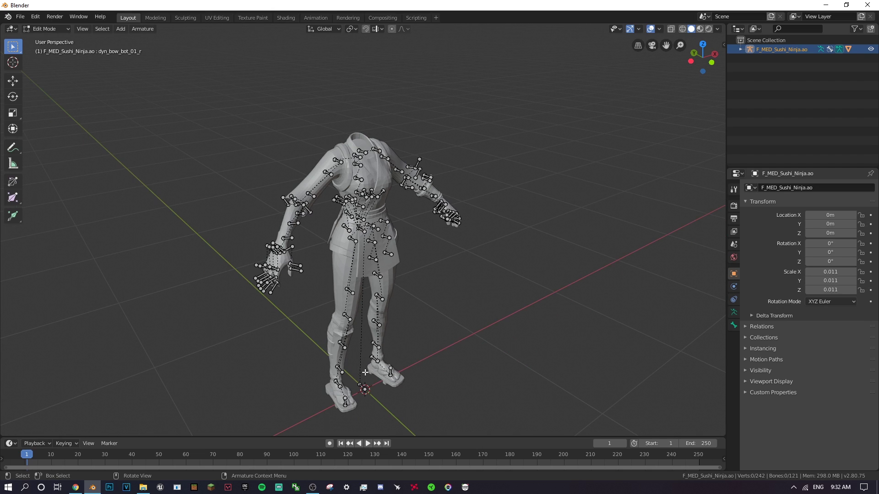
{"action": "left_click", "coordinate": [364, 388]}
{"action": "right_click", "coordinate": [412, 447]}
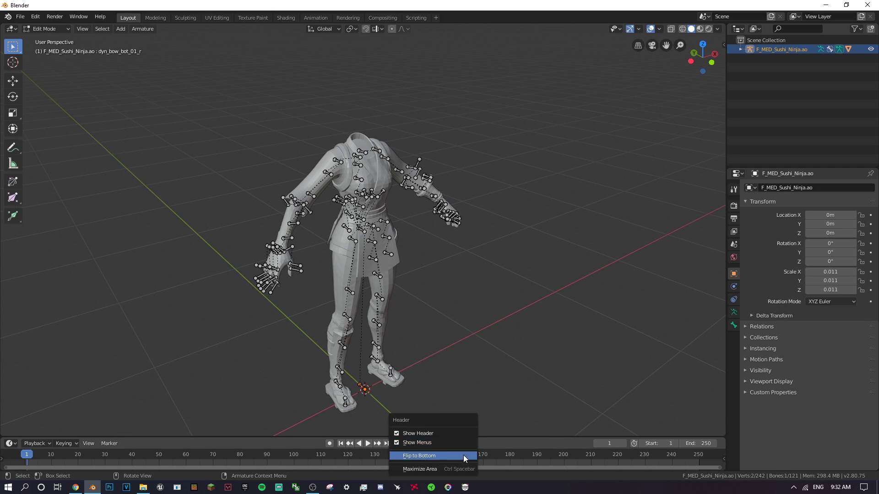
{"action": "right_click", "coordinate": [371, 378]}
{"action": "left_click", "coordinate": [371, 377]}
{"action": "left_click", "coordinate": [373, 374]}
{"action": "scroll", "coordinate": [381, 137], "scroll_direction": "up", "scroll_amount": 5}
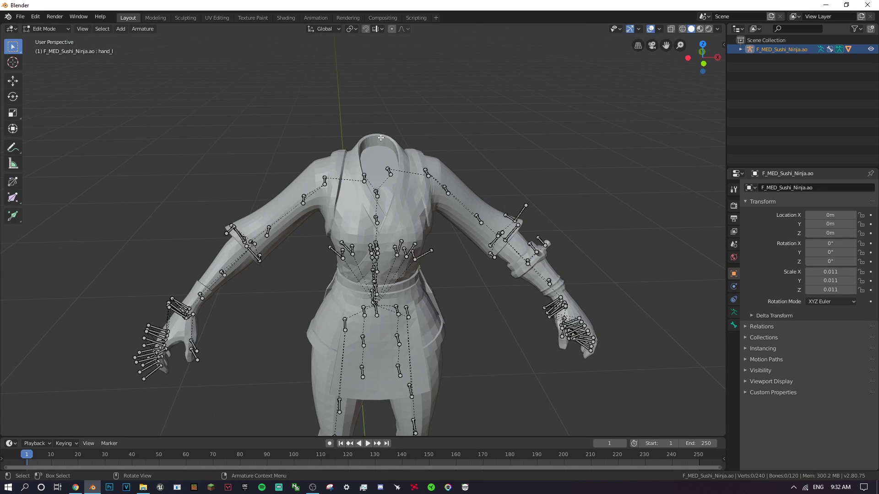
- Return to Object Mode and apply Shade Smooth to the Sushi Ninja body mesh
{"action": "left_click", "coordinate": [46, 28]}
{"action": "left_click", "coordinate": [44, 33]}
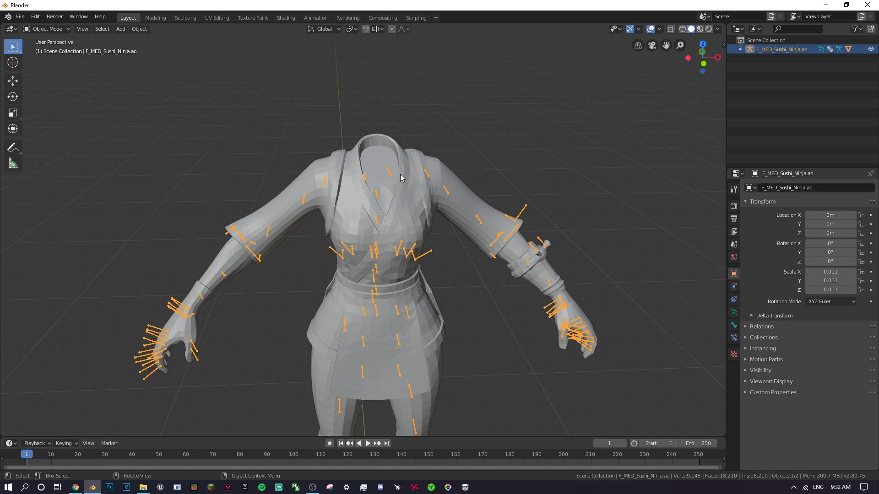
{"action": "left_click", "coordinate": [379, 157]}
{"action": "right_click", "coordinate": [380, 149]}
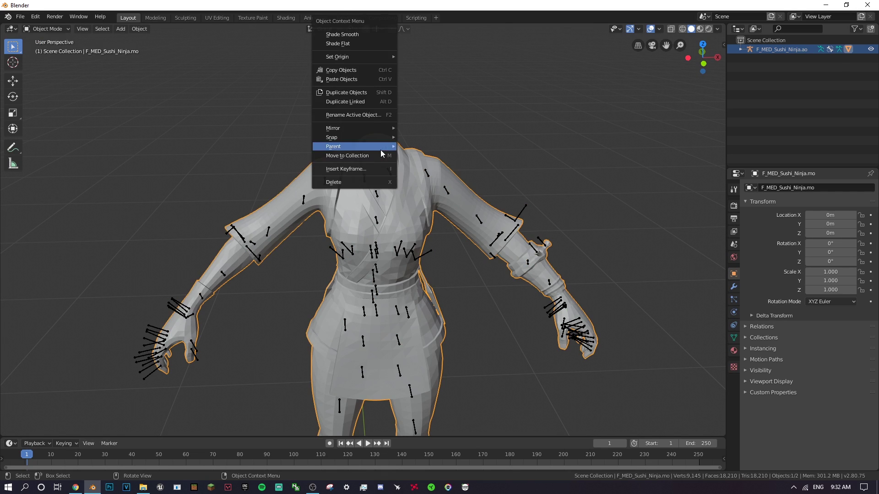
{"action": "left_click", "coordinate": [373, 30]}
{"action": "left_click", "coordinate": [498, 172]}
{"action": "scroll", "coordinate": [497, 172], "scroll_direction": "down", "scroll_amount": 4}
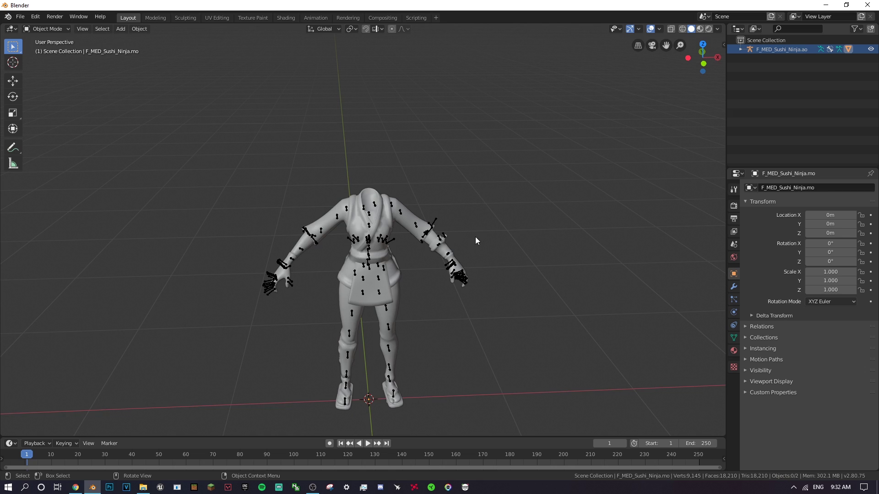
{"action": "scroll", "coordinate": [476, 238], "scroll_direction": "up", "scroll_amount": 4}
{"action": "left_click", "coordinate": [20, 17]}
- Import F_MED_Sushi_Ninja_FaceAcc.psk from the Parts folder and scale it by 0.011
{"action": "mouse_move", "coordinate": [76, 140]}
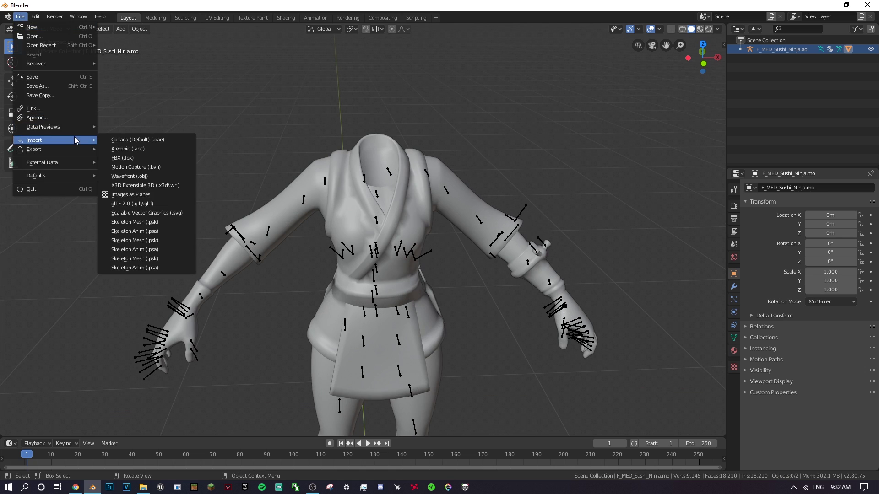
{"action": "left_click", "coordinate": [162, 257]}
{"action": "left_click", "coordinate": [140, 71]}
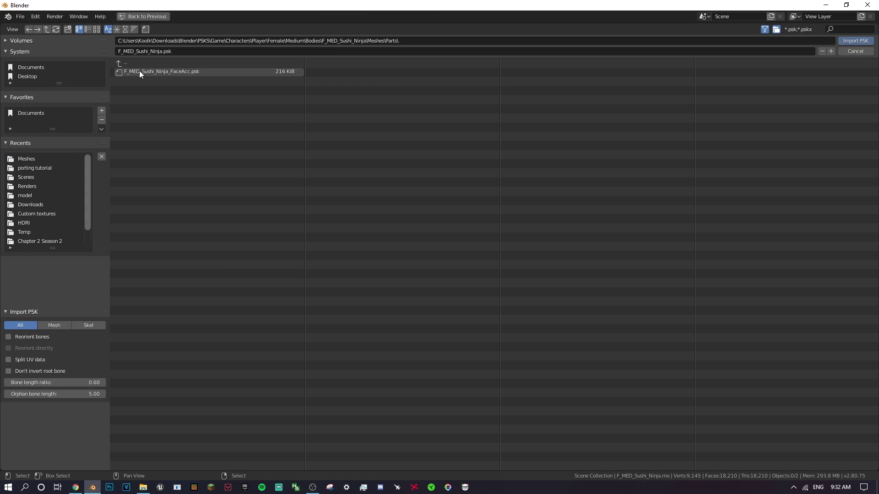
{"action": "double_click", "coordinate": [164, 73]}
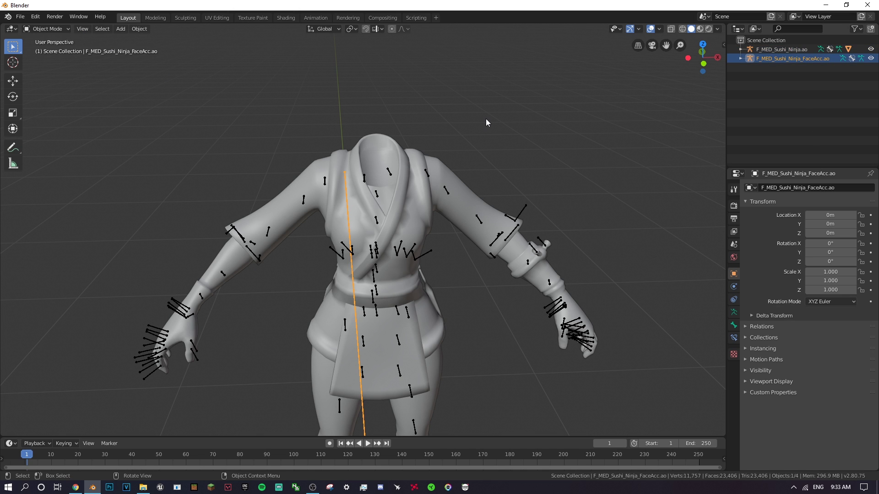
{"action": "type", "text": "s0"}
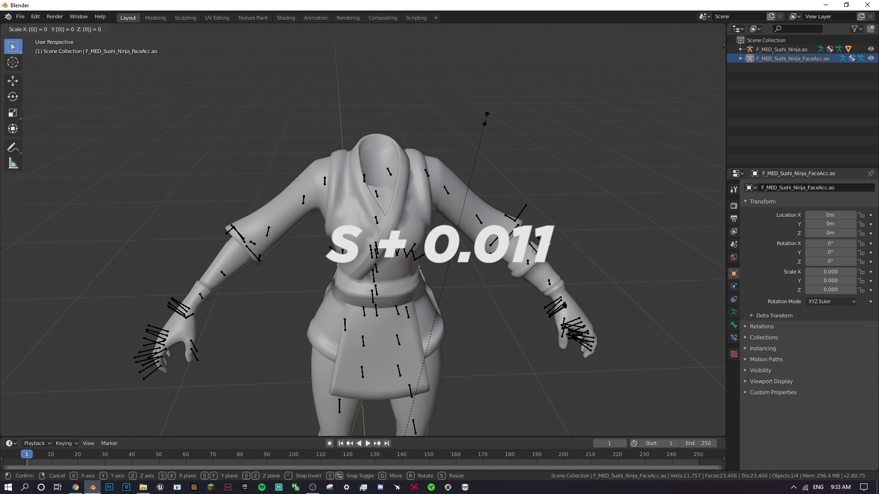
{"action": "type", "text": ".011"}
{"action": "key", "text": "Return"}
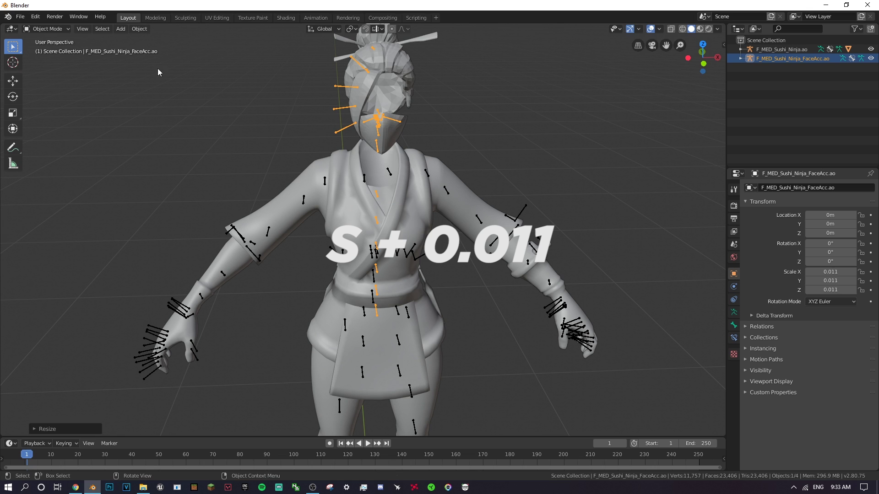
{"action": "scroll", "coordinate": [114, 118], "scroll_direction": "down", "scroll_amount": 3}
- Put the accessory armature in Edit Mode and delete its extra body bones
{"action": "left_click", "coordinate": [47, 29]}
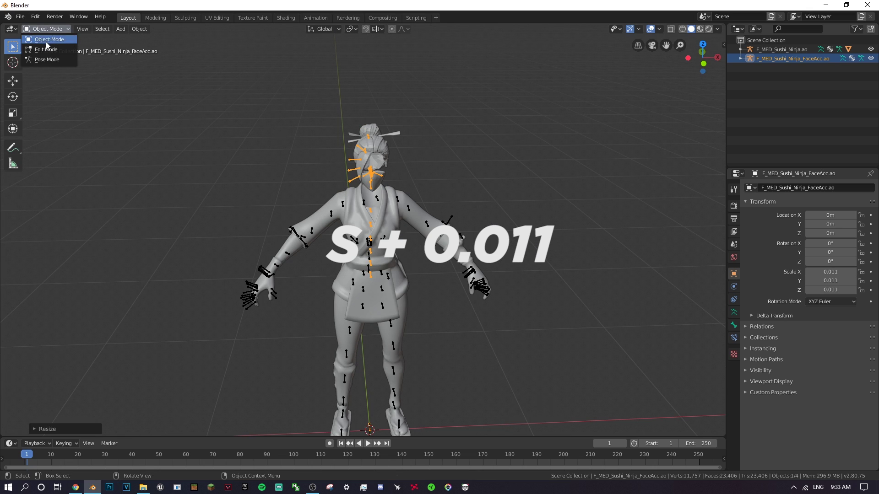
{"action": "left_click", "coordinate": [47, 49]}
{"action": "scroll", "coordinate": [577, 252], "scroll_direction": "down", "scroll_amount": 2}
{"action": "left_click_drag", "start_coordinate": [700, 57], "coordinate": [701, 48]}
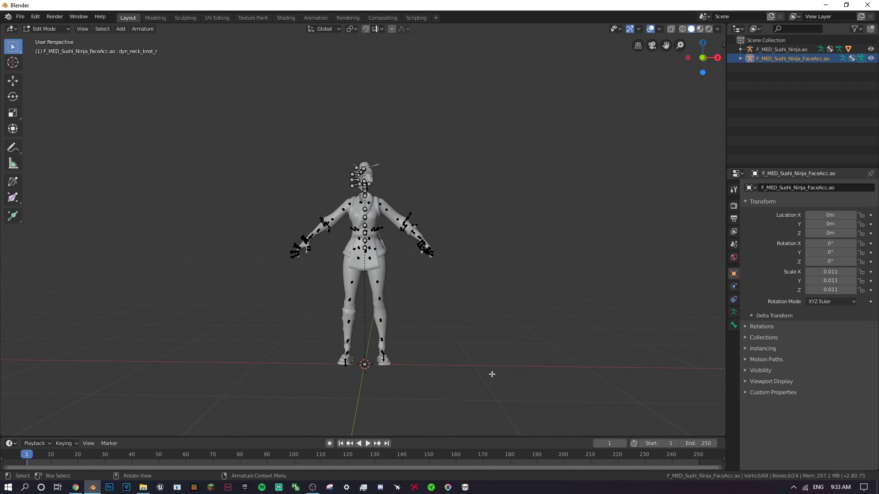
{"action": "left_click_drag", "start_coordinate": [486, 385], "coordinate": [270, 212]}
{"action": "right_click", "coordinate": [531, 378]}
{"action": "left_click", "coordinate": [531, 378]}
- Delete the bones around the face mask, keeping one mask bone
{"action": "scroll", "coordinate": [530, 361], "scroll_direction": "up", "scroll_amount": 5}
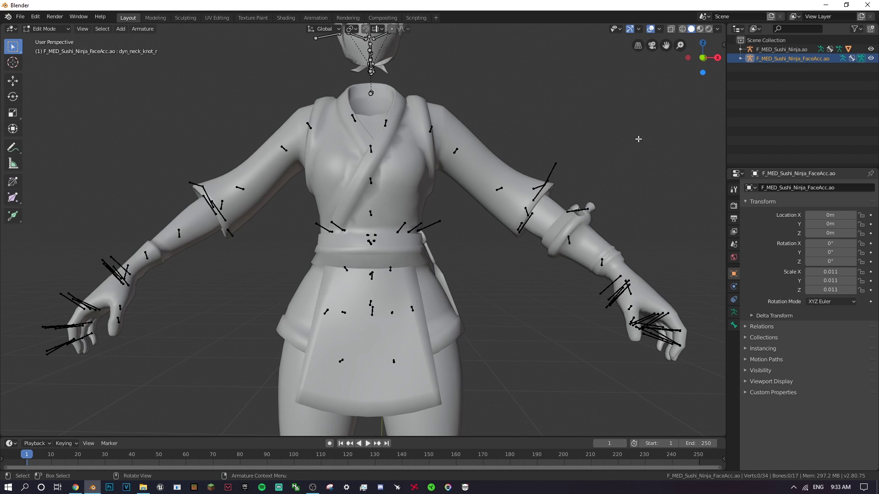
{"action": "scroll", "coordinate": [669, 73], "scroll_direction": "up", "scroll_amount": 2}
{"action": "left_click_drag", "start_coordinate": [666, 45], "coordinate": [591, 101]}
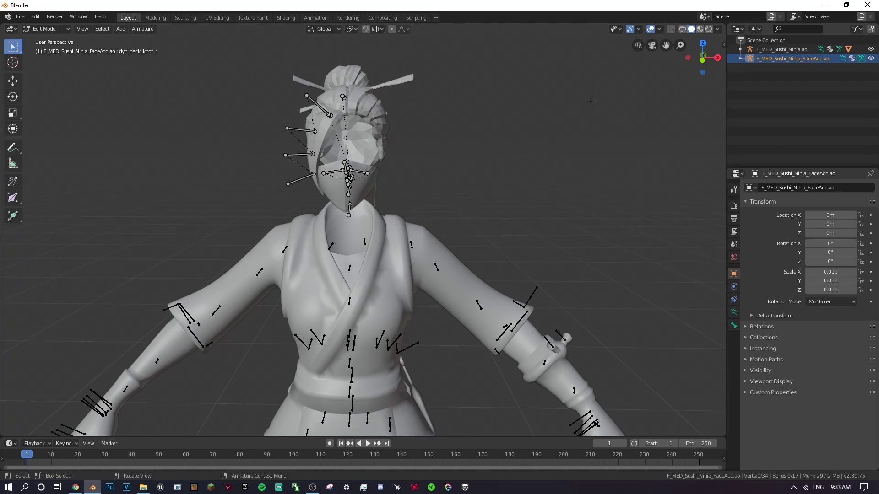
{"action": "scroll", "coordinate": [591, 102], "scroll_direction": "up", "scroll_amount": 3}
{"action": "left_click_drag", "start_coordinate": [386, 201], "coordinate": [296, 118]}
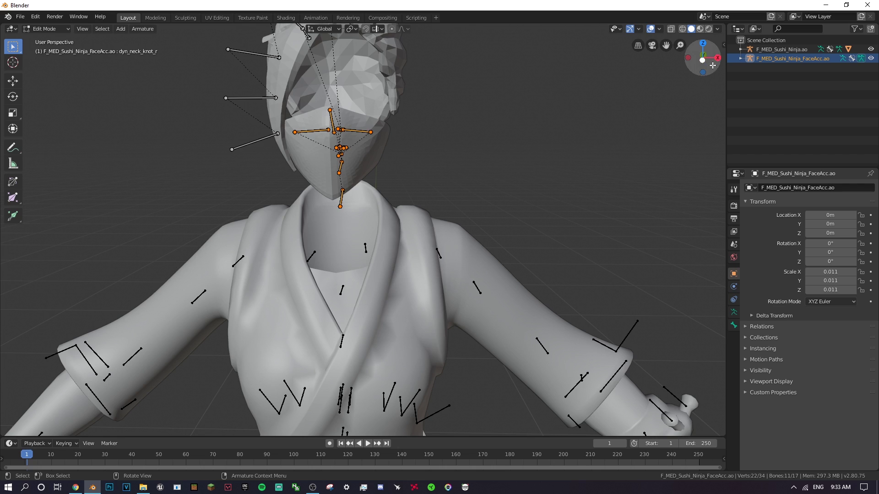
{"action": "left_click_drag", "start_coordinate": [712, 65], "coordinate": [669, 81]}
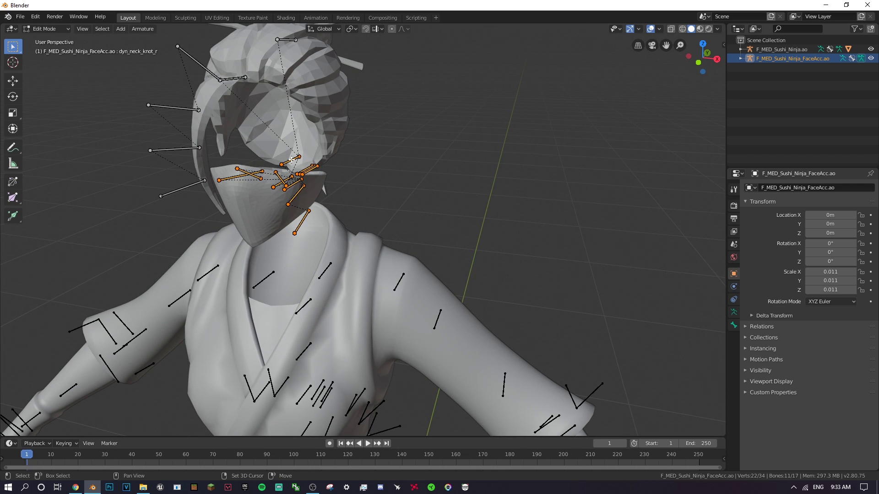
{"action": "left_click", "coordinate": [291, 160], "text": "shift"}
{"action": "right_click", "coordinate": [506, 321]}
{"action": "left_click", "coordinate": [474, 324]}
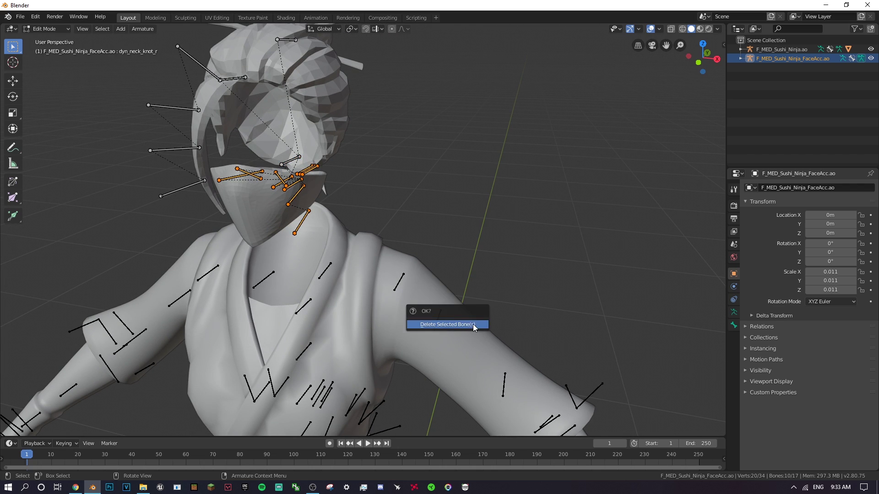
{"action": "left_click", "coordinate": [473, 324]}
- Return to Object Mode and apply Shade Smooth to the face accessory mesh
{"action": "left_click", "coordinate": [46, 28]}
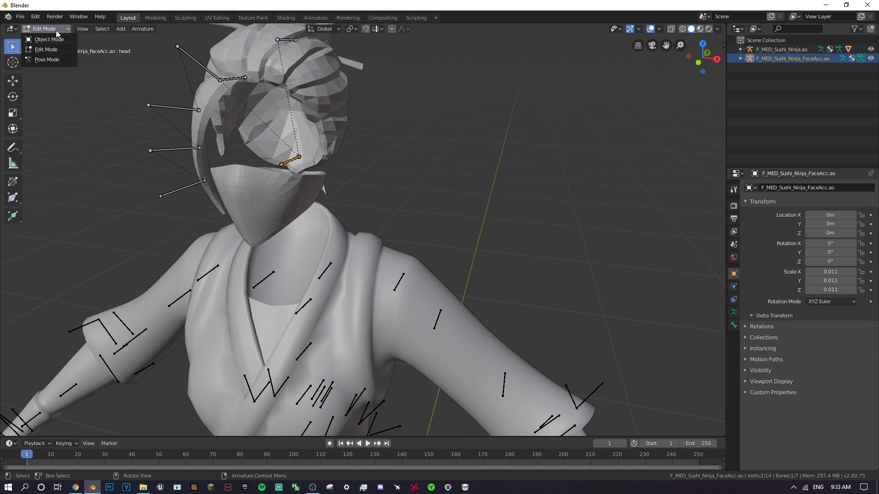
{"action": "left_click", "coordinate": [43, 37]}
{"action": "left_click", "coordinate": [207, 73]}
{"action": "right_click", "coordinate": [326, 83]}
{"action": "left_click", "coordinate": [326, 82]}
{"action": "scroll", "coordinate": [460, 153], "scroll_direction": "down", "scroll_amount": 5}
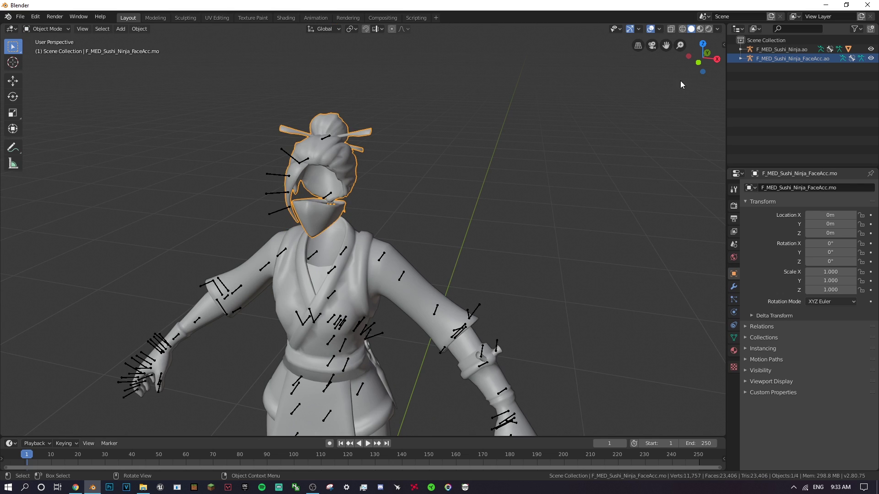
{"action": "left_click_drag", "start_coordinate": [687, 73], "coordinate": [582, 111]}
{"action": "left_click", "coordinate": [675, 81]}
{"action": "left_click_drag", "start_coordinate": [688, 65], "coordinate": [603, 80]}
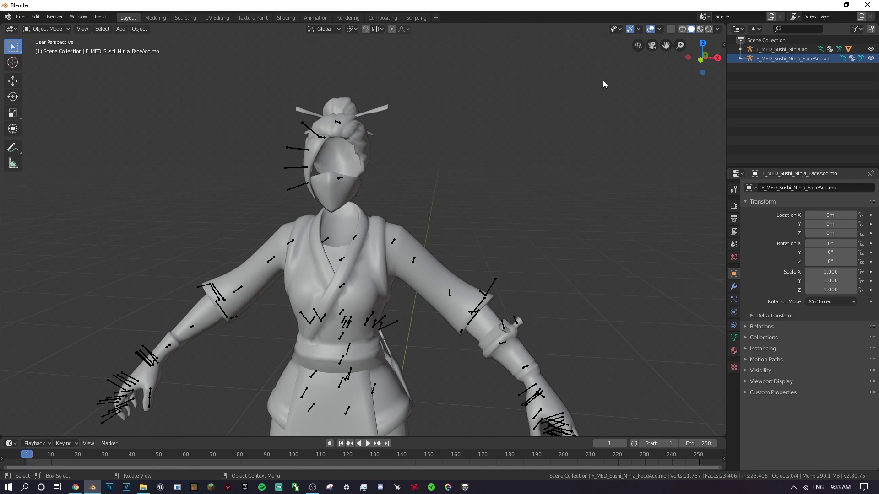
{"action": "left_click", "coordinate": [20, 21]}
- Import F_MED_ASN_Starfish_Head_02.psk from Heads > F_MED_ASN_Starfish_Head_01 > Meshes
{"action": "mouse_move", "coordinate": [58, 143]}
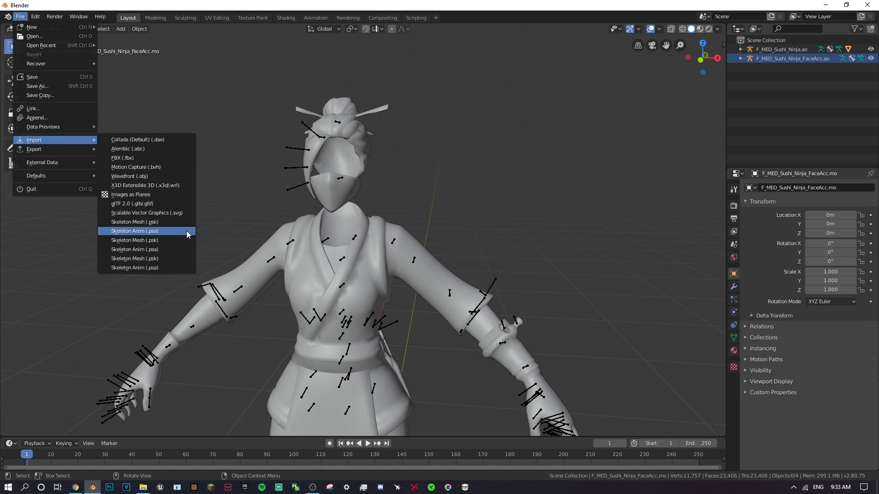
{"action": "left_click", "coordinate": [182, 222]}
{"action": "left_click", "coordinate": [183, 63]}
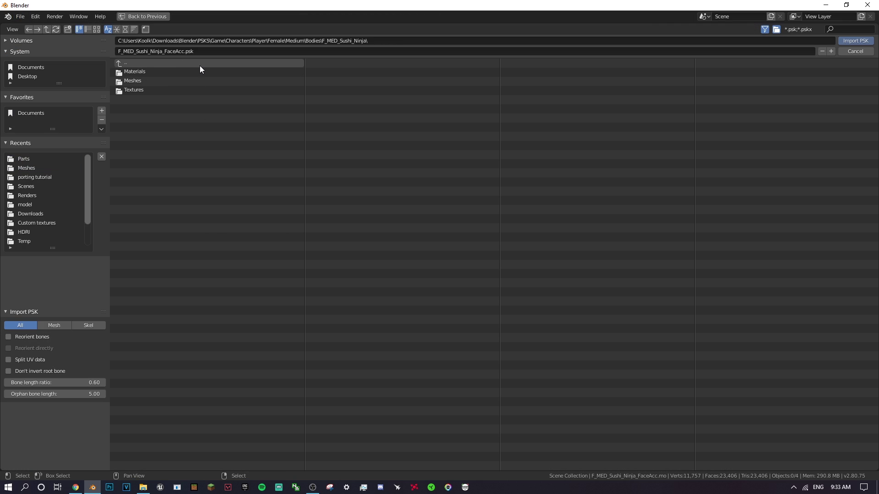
{"action": "left_click", "coordinate": [200, 66]}
{"action": "left_click", "coordinate": [200, 65]}
{"action": "left_click", "coordinate": [161, 80]}
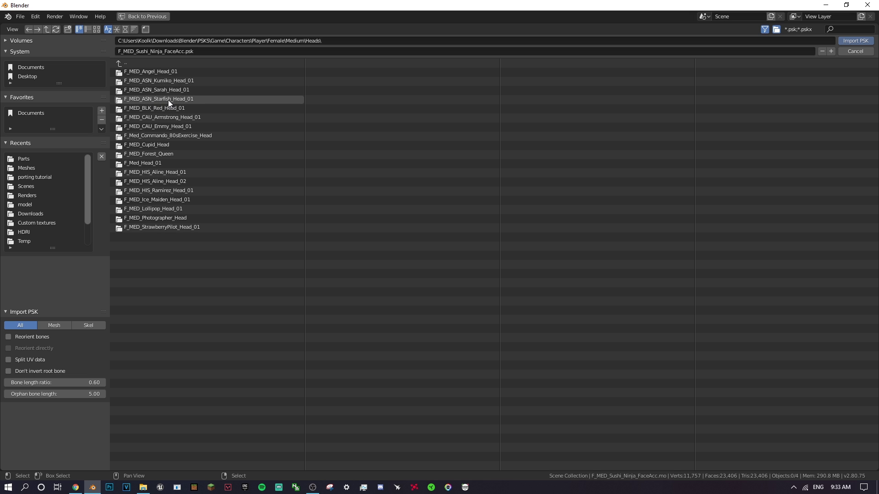
{"action": "left_click", "coordinate": [168, 100]}
{"action": "left_click", "coordinate": [154, 81]}
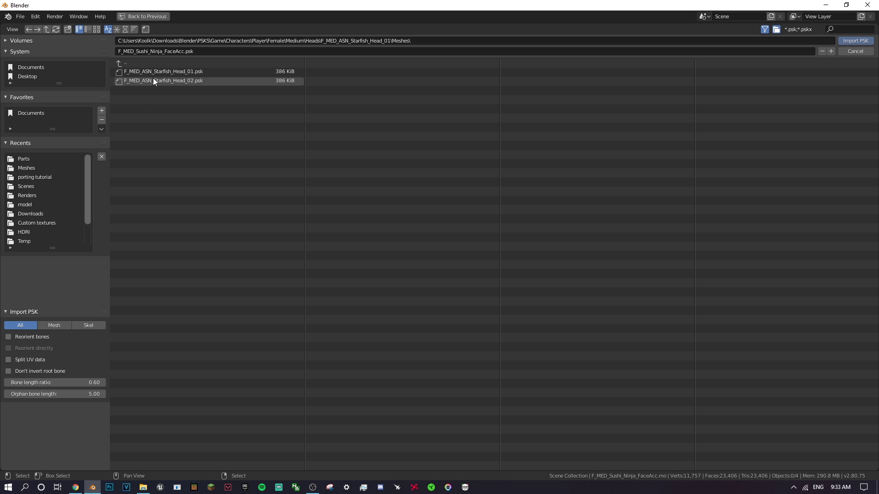
{"action": "double_click", "coordinate": [172, 83]}
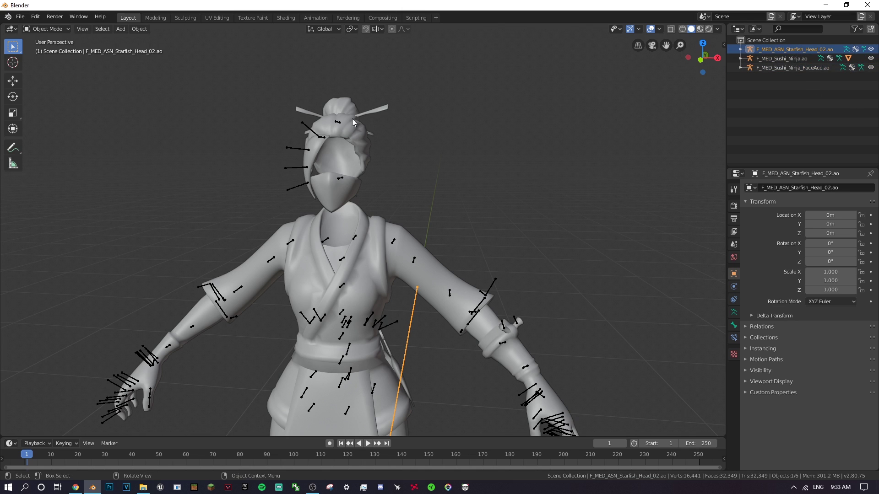
- Scale the Starfish head by 0.011 and put its armature in Edit Mode
{"action": "type", "text": "s0.011"}
{"action": "key", "text": "Return"}
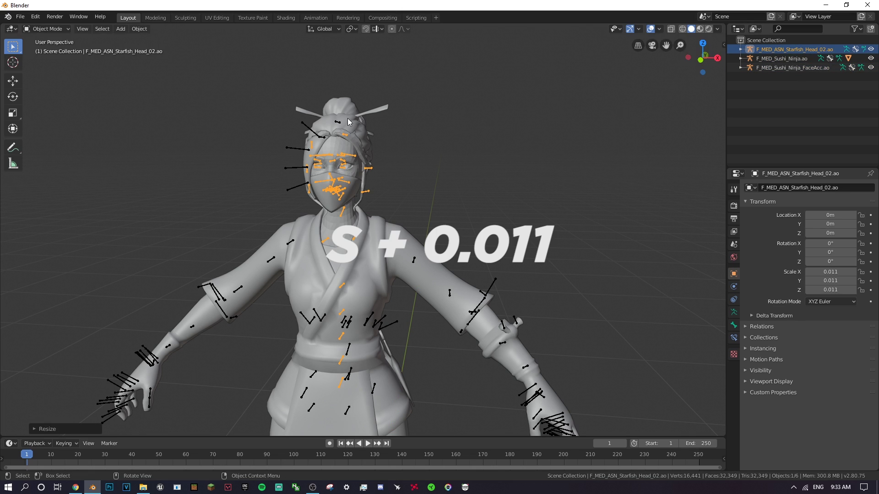
{"action": "scroll", "coordinate": [399, 170], "scroll_direction": "up", "scroll_amount": 2}
{"action": "left_click", "coordinate": [45, 29]}
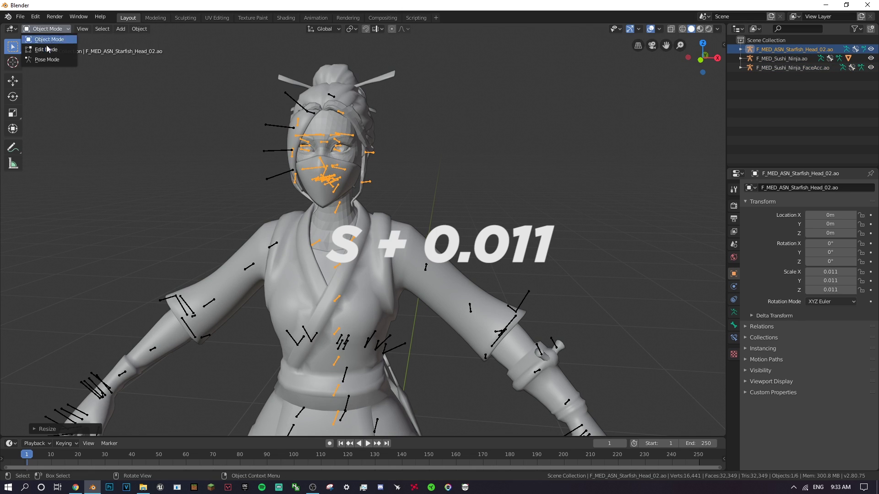
{"action": "left_click", "coordinate": [43, 49]}
{"action": "scroll", "coordinate": [482, 334], "scroll_direction": "down", "scroll_amount": 5}
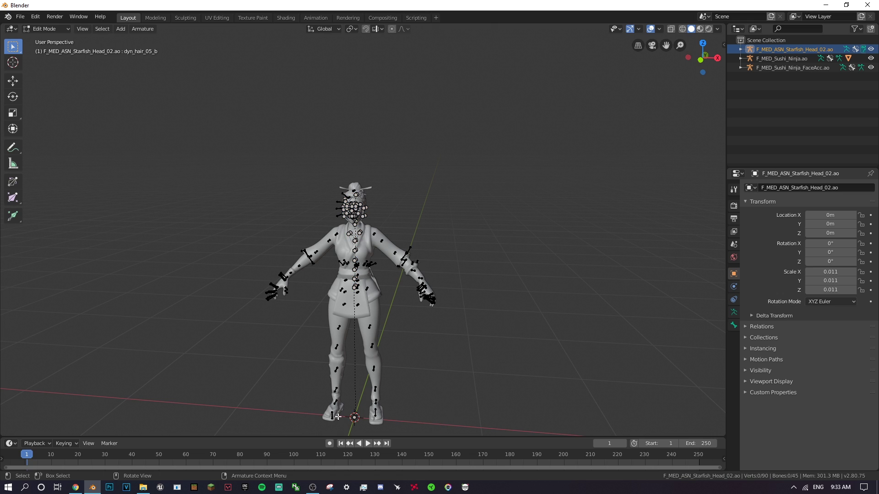
- Box-select and delete the nine spine bones of the head armature
{"action": "left_click_drag", "start_coordinate": [291, 419], "coordinate": [417, 227]}
{"action": "key", "text": "x"}
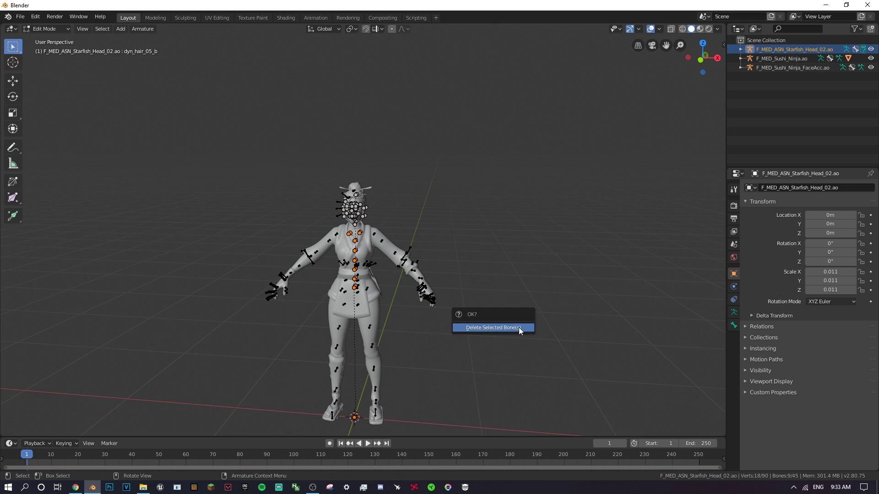
{"action": "left_click", "coordinate": [518, 327]}
{"action": "scroll", "coordinate": [506, 257], "scroll_direction": "up", "scroll_amount": 7}
{"action": "left_click_drag", "start_coordinate": [703, 64], "coordinate": [693, 59]}
- Delete the loose hair bones beside the face in three batches
{"action": "left_click_drag", "start_coordinate": [436, 208], "coordinate": [382, 131]}
{"action": "right_click", "coordinate": [437, 249]}
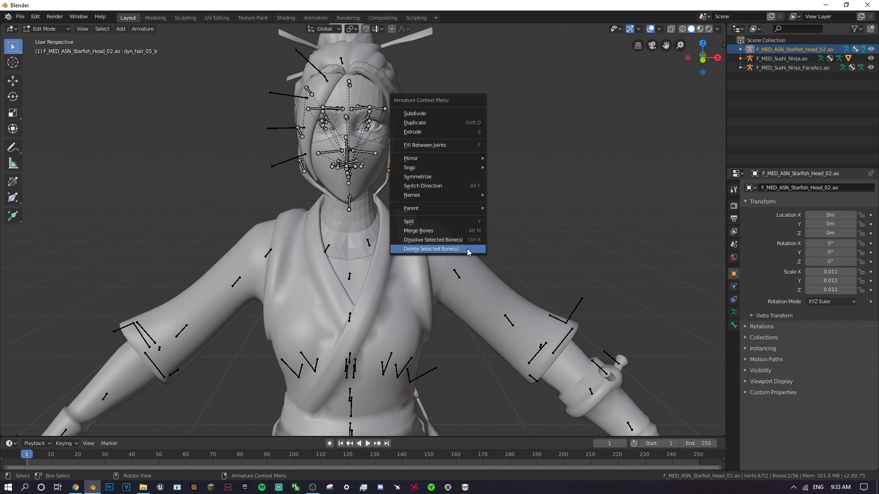
{"action": "left_click", "coordinate": [438, 250]}
{"action": "left_click_drag", "start_coordinate": [313, 171], "coordinate": [286, 125]}
{"action": "right_click", "coordinate": [375, 306]}
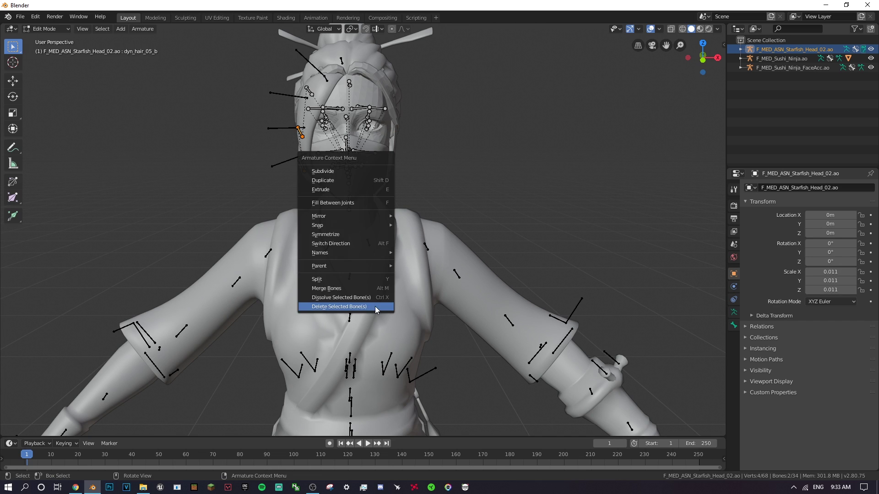
{"action": "left_click", "coordinate": [375, 306]}
{"action": "left_click_drag", "start_coordinate": [271, 66], "coordinate": [311, 98]}
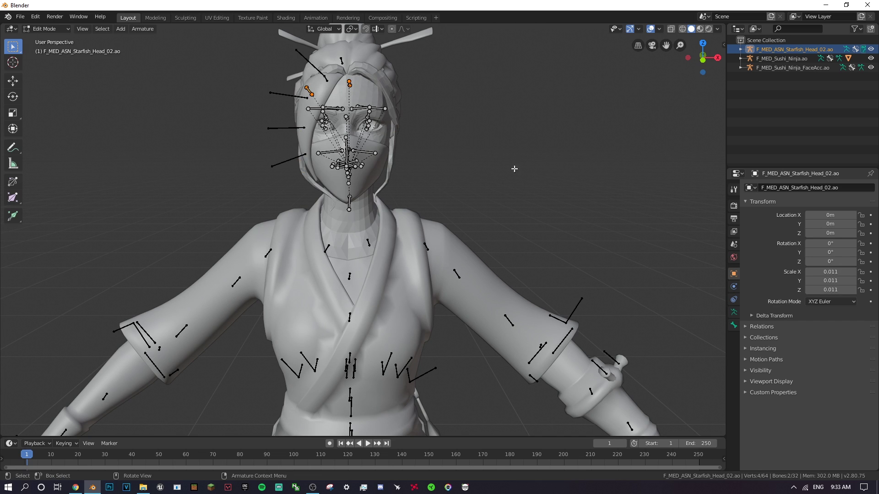
{"action": "right_click", "coordinate": [628, 215]}
{"action": "left_click", "coordinate": [661, 217]}
- Delete the selected head bone near the face and mask
{"action": "middle_click_drag", "start_coordinate": [666, 183], "coordinate": [392, 186]}
{"action": "scroll", "coordinate": [392, 187], "scroll_direction": "up", "scroll_amount": 3}
{"action": "left_click", "coordinate": [409, 134]}
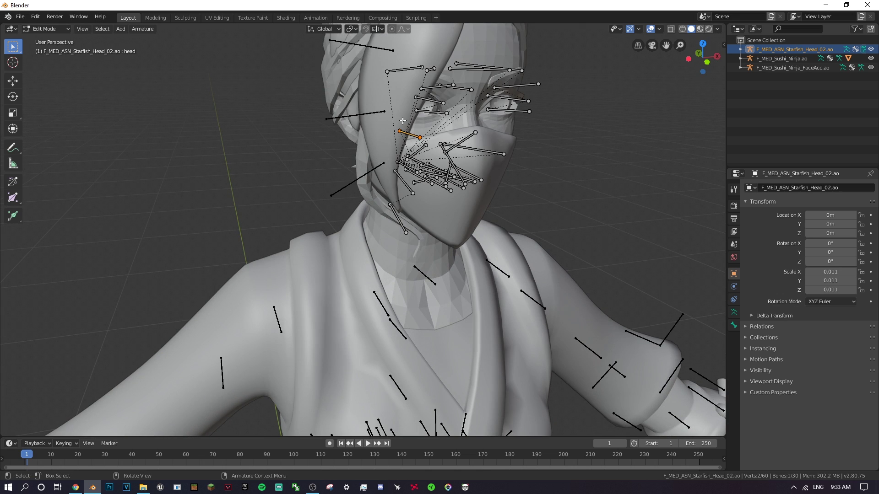
{"action": "right_click", "coordinate": [439, 171]}
{"action": "key", "text": "x"}
{"action": "left_click", "coordinate": [412, 213]}
- Back in Object Mode, apply Shade Smooth to the Starfish head mesh
{"action": "left_click", "coordinate": [46, 28]}
{"action": "left_click", "coordinate": [43, 39]}
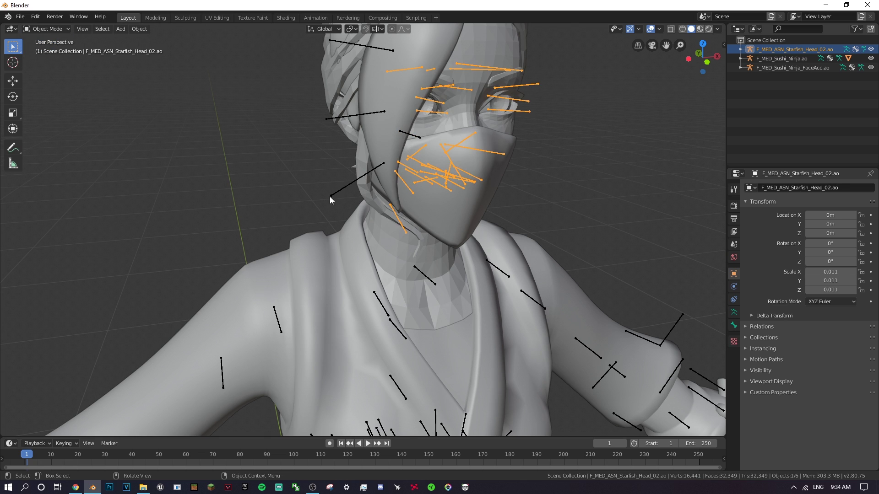
{"action": "scroll", "coordinate": [329, 196], "scroll_direction": "down", "scroll_amount": 8}
{"action": "left_click", "coordinate": [420, 144]}
{"action": "right_click", "coordinate": [420, 144]}
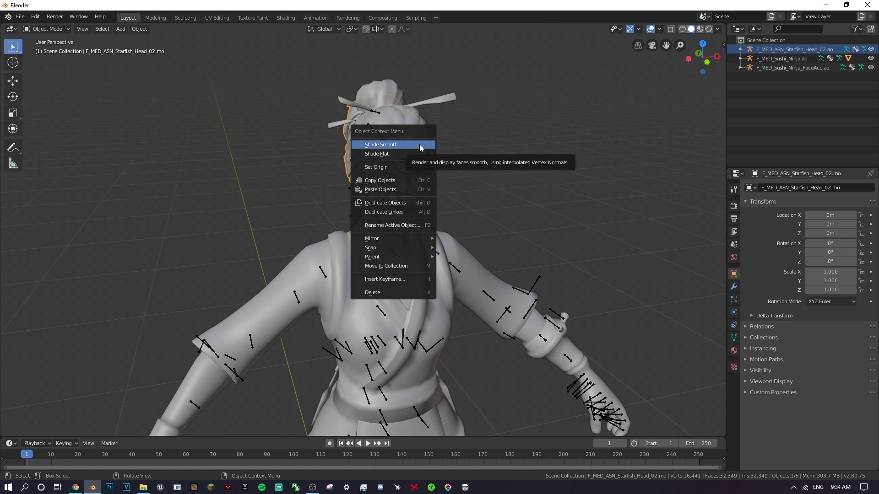
{"action": "left_click", "coordinate": [419, 144]}
{"action": "left_click_drag", "start_coordinate": [702, 57], "coordinate": [713, 58]}
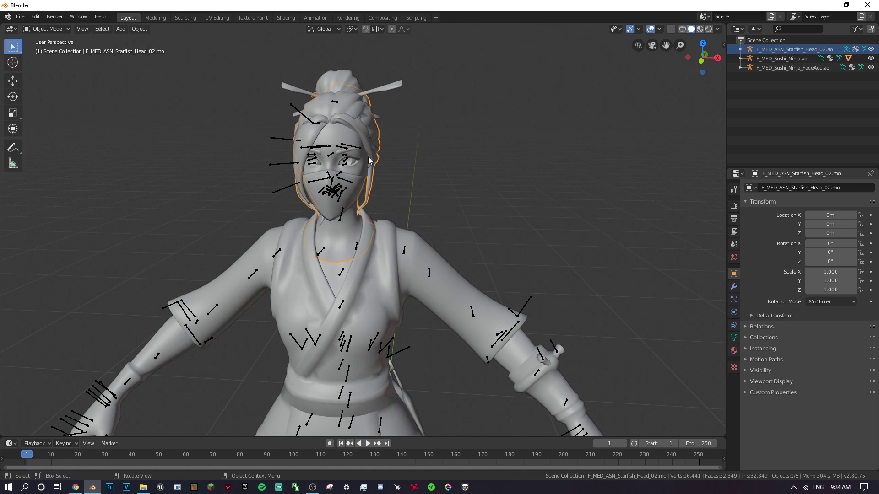
{"action": "scroll", "coordinate": [348, 122], "scroll_direction": "up", "scroll_amount": 2}
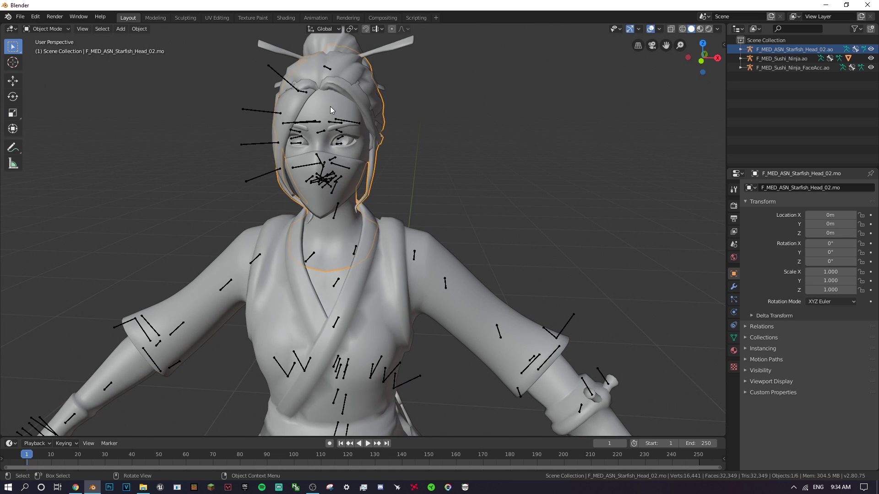
- In Edit Mode, select all Hair-material vertices on the head and delete them
{"action": "left_click", "coordinate": [54, 29]}
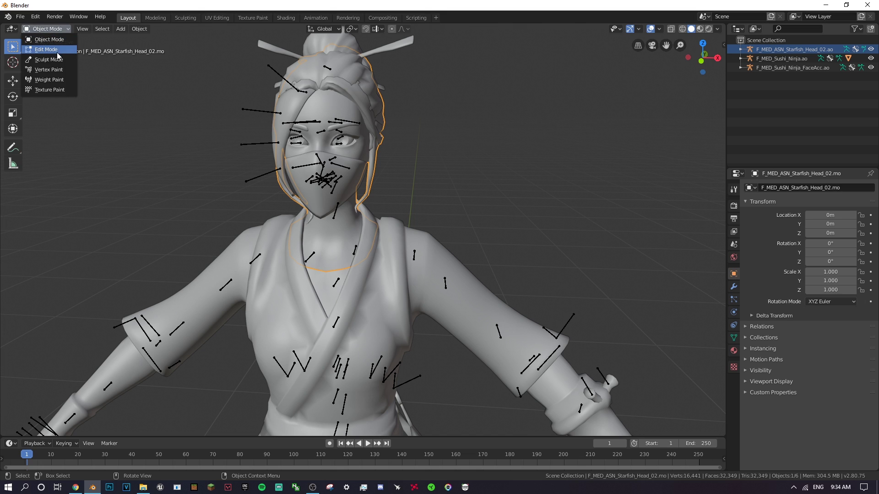
{"action": "left_click", "coordinate": [44, 49]}
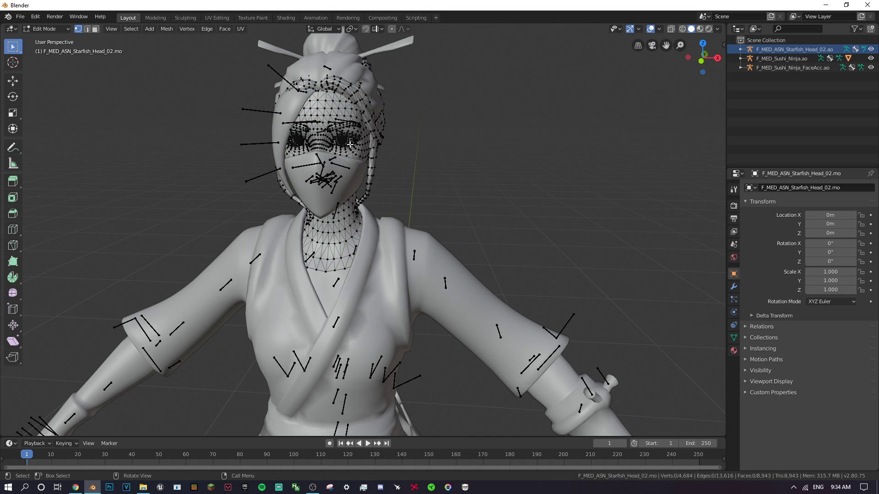
{"action": "left_click", "coordinate": [734, 351]}
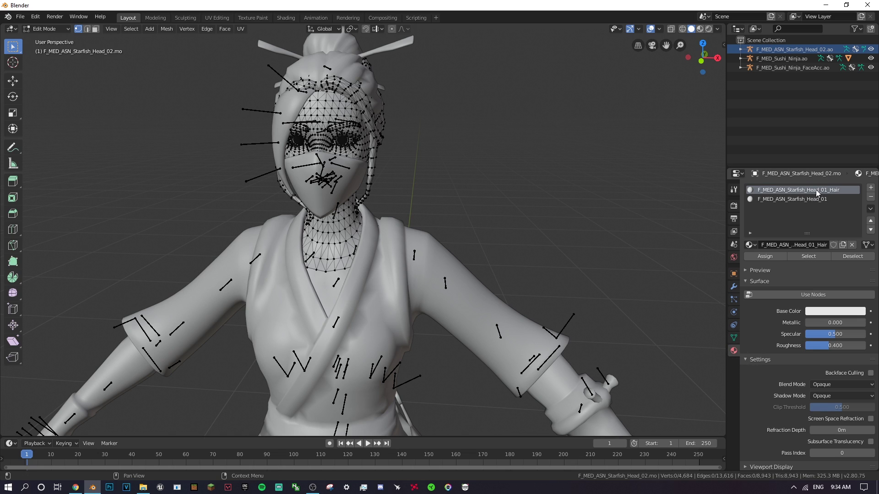
{"action": "left_click", "coordinate": [808, 257]}
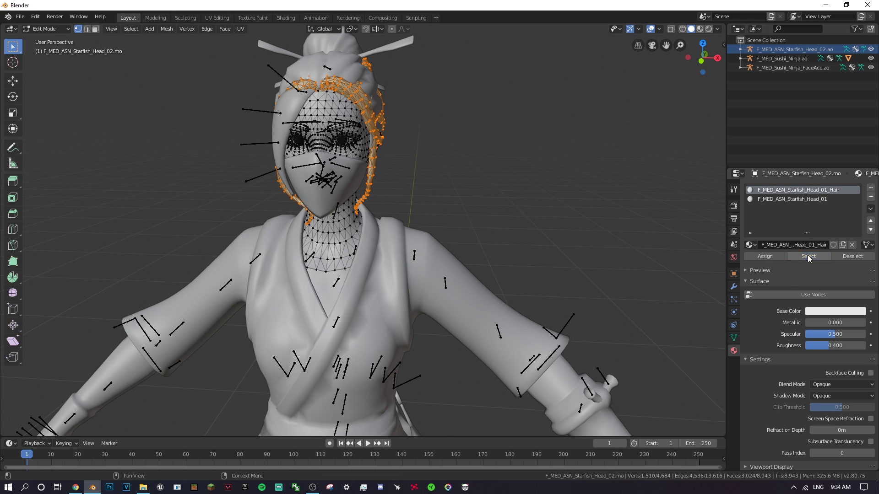
{"action": "right_click", "coordinate": [403, 155]}
{"action": "left_click", "coordinate": [433, 371]}
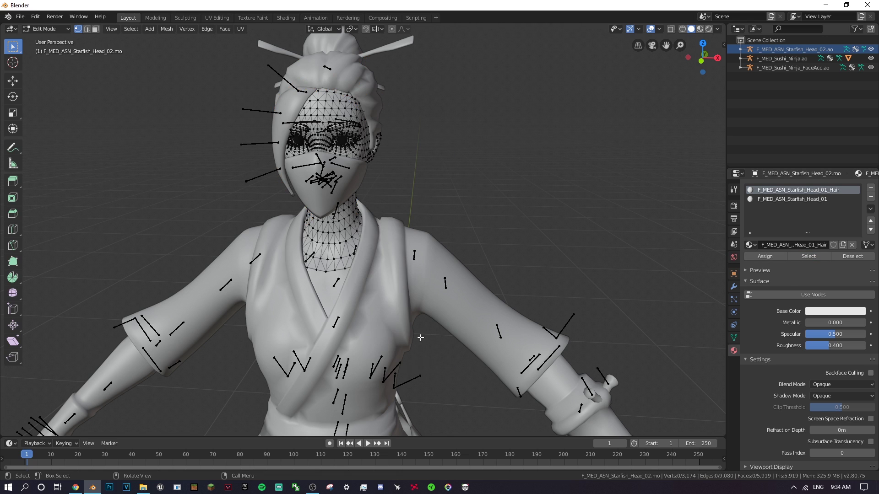
{"action": "left_click_drag", "start_coordinate": [709, 54], "coordinate": [610, 67]}
- Hide overlays to check the head, remove the unused Hair material slot, and return to Object Mode
{"action": "left_click", "coordinate": [651, 29]}
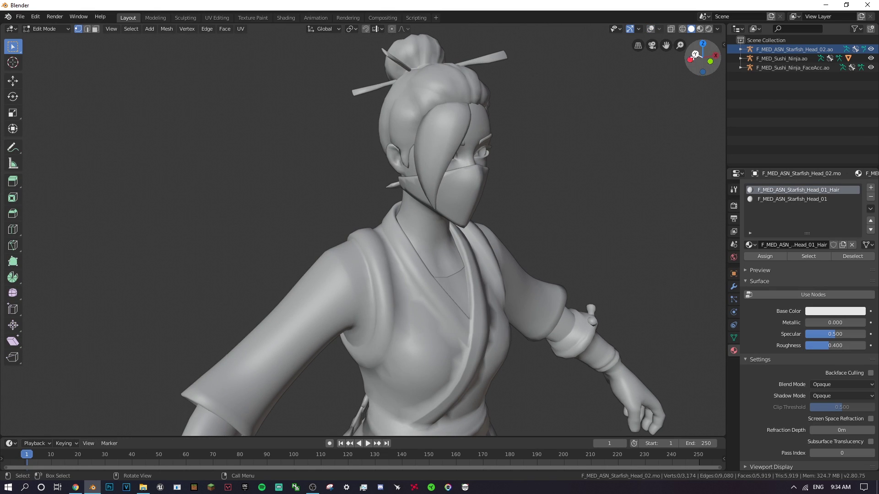
{"action": "left_click_drag", "start_coordinate": [703, 55], "coordinate": [535, 114]}
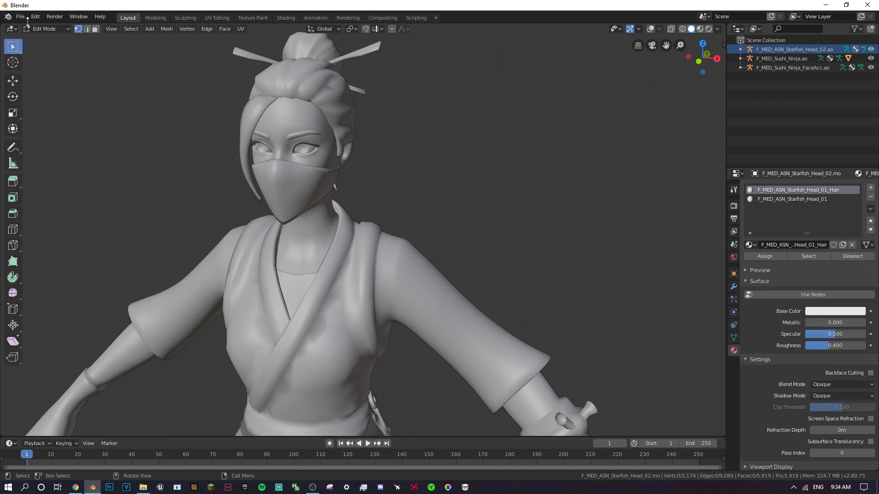
{"action": "left_click", "coordinate": [871, 196]}
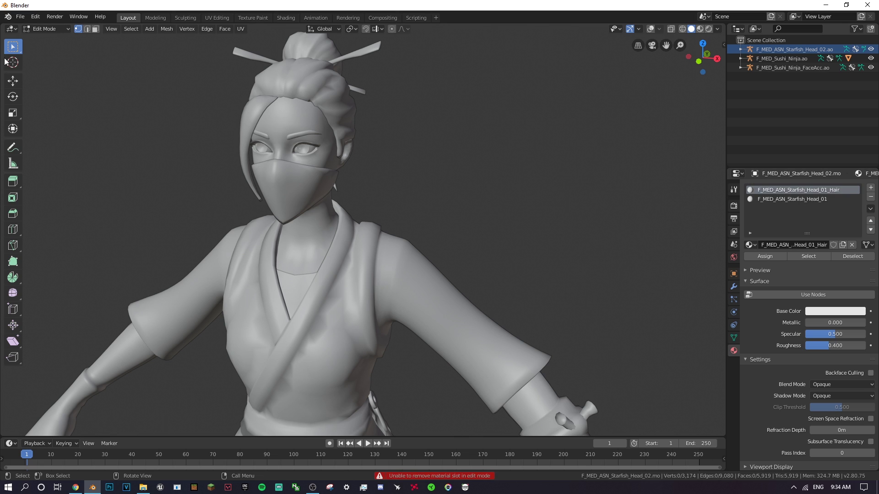
{"action": "left_click", "coordinate": [37, 30]}
{"action": "left_click", "coordinate": [48, 40]}
- Join the body, Starfish head and face accessory armatures, with FaceAcc active, via Ctrl+J
{"action": "left_click", "coordinate": [650, 29]}
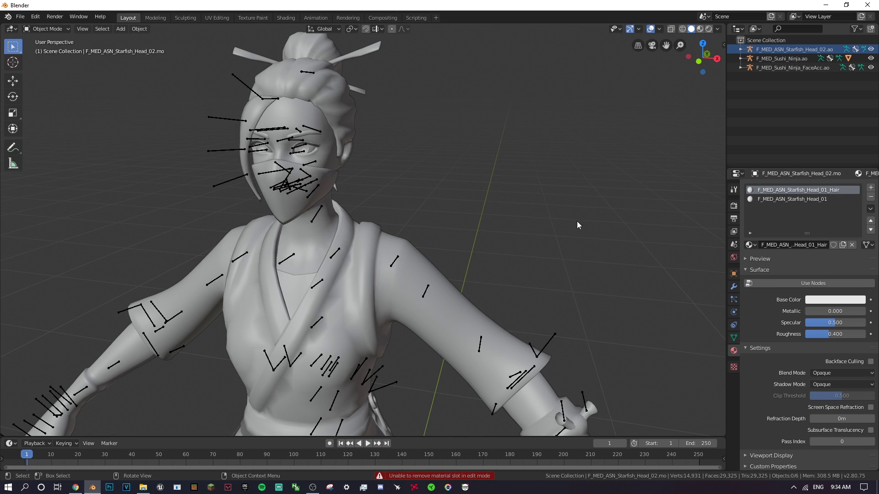
{"action": "scroll", "coordinate": [577, 232], "scroll_direction": "down", "scroll_amount": 5}
{"action": "left_click_drag", "start_coordinate": [702, 55], "coordinate": [623, 100]}
{"action": "middle_click_drag", "start_coordinate": [673, 48], "coordinate": [657, 57]}
{"action": "scroll", "coordinate": [656, 57], "scroll_direction": "up", "scroll_amount": 4}
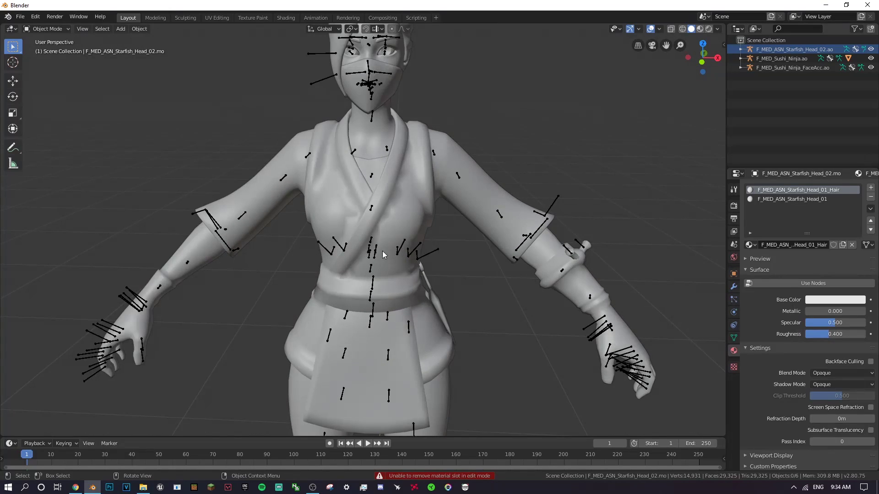
{"action": "left_click", "coordinate": [575, 110]}
{"action": "left_click_drag", "start_coordinate": [666, 45], "coordinate": [329, 208]}
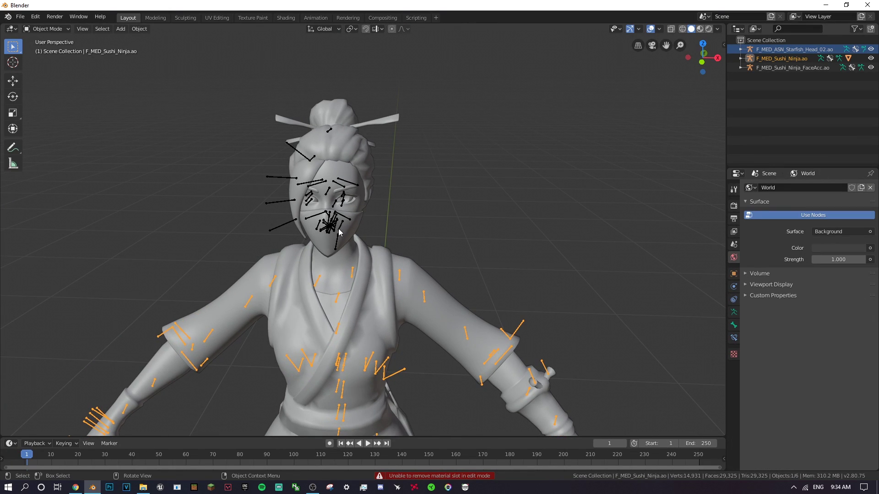
{"action": "scroll", "coordinate": [339, 233], "scroll_direction": "up", "scroll_amount": 2}
{"action": "left_click", "coordinate": [326, 221], "text": "shift"}
{"action": "left_click", "coordinate": [265, 225], "text": "shift"}
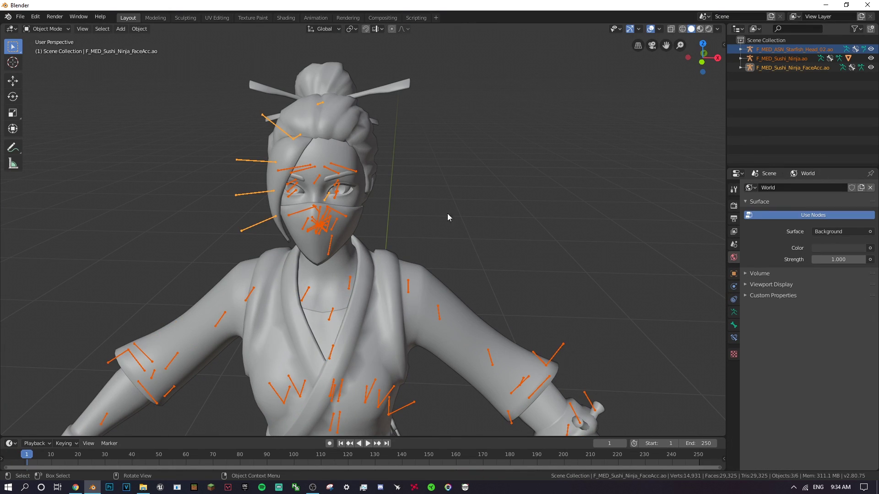
{"action": "scroll", "coordinate": [275, 314], "scroll_direction": "down", "scroll_amount": 4}
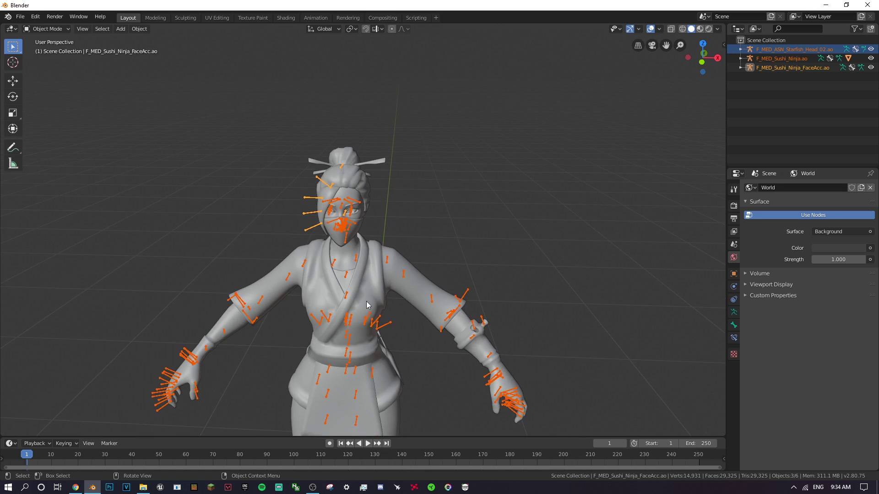
{"action": "scroll", "coordinate": [328, 310], "scroll_direction": "up", "scroll_amount": 4}
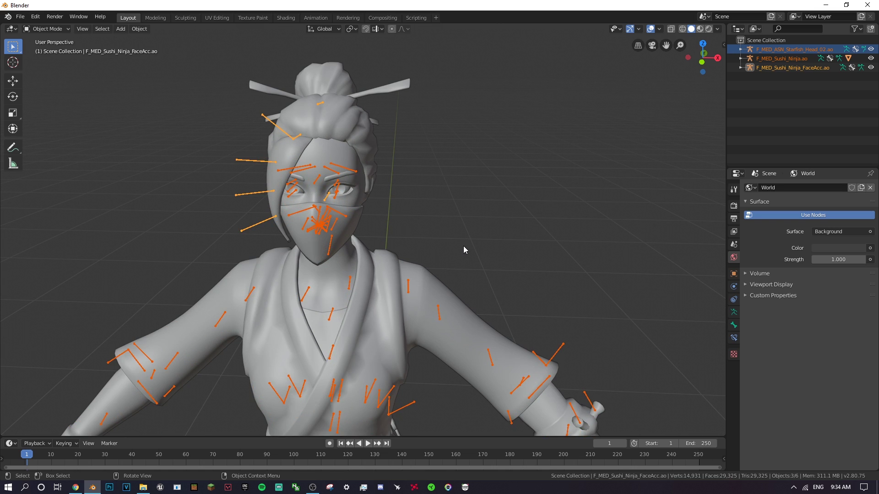
{"action": "key", "text": "ctrl+j"}
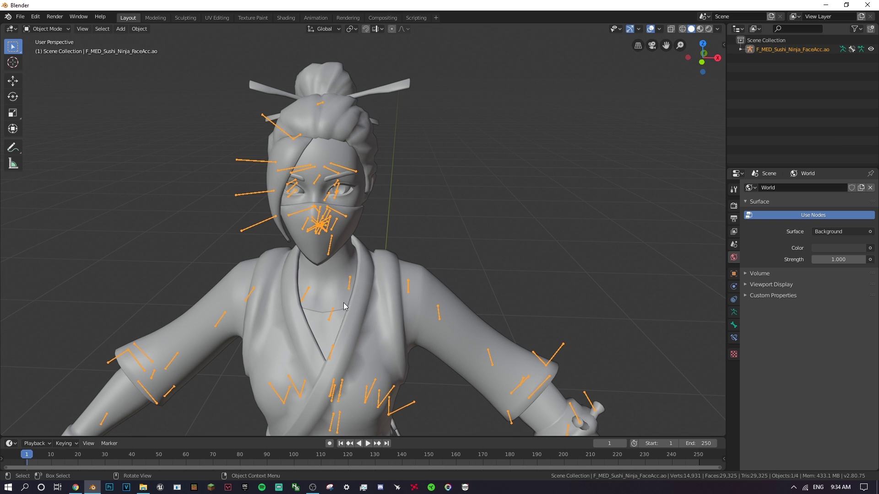
- Join the ninja body and face accessory meshes into one mesh, then select the joined armature
{"action": "left_click_drag", "start_coordinate": [705, 55], "coordinate": [697, 57]}
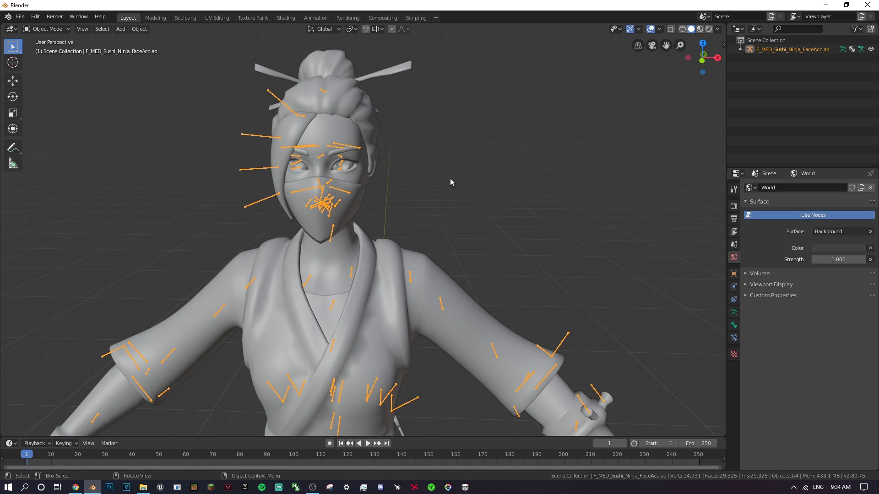
{"action": "left_click", "coordinate": [359, 292]}
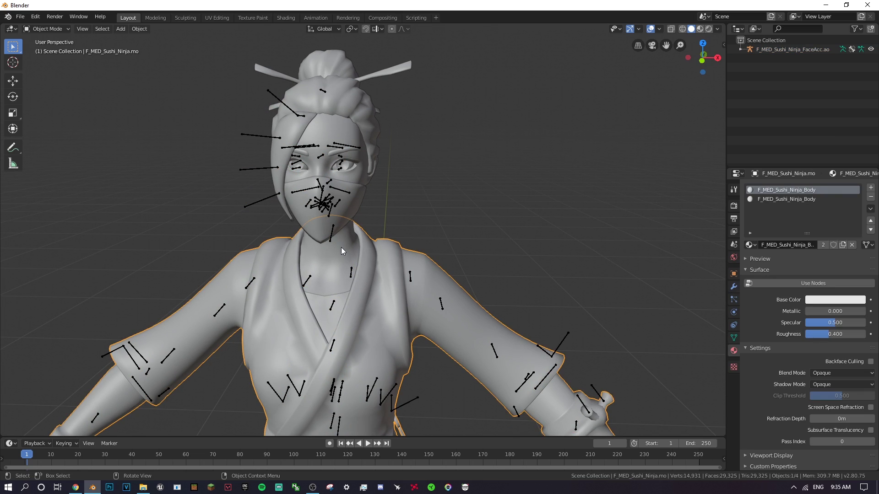
{"action": "left_click", "coordinate": [360, 94], "text": "shift"}
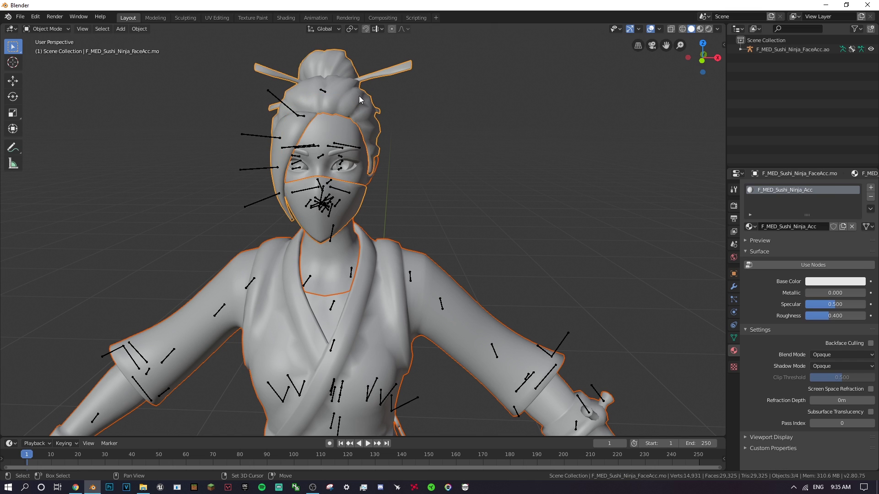
{"action": "key", "text": "ctrl+j"}
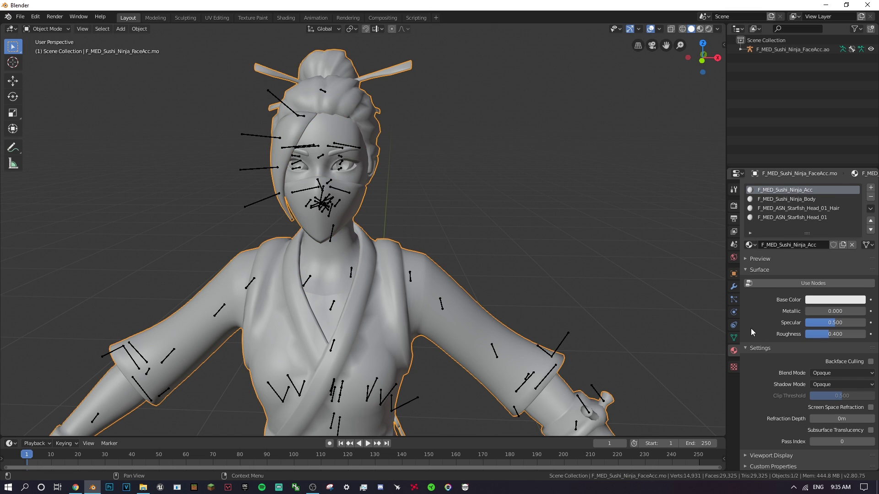
{"action": "scroll", "coordinate": [430, 213], "scroll_direction": "down", "scroll_amount": 5}
{"action": "left_click", "coordinate": [349, 220]}
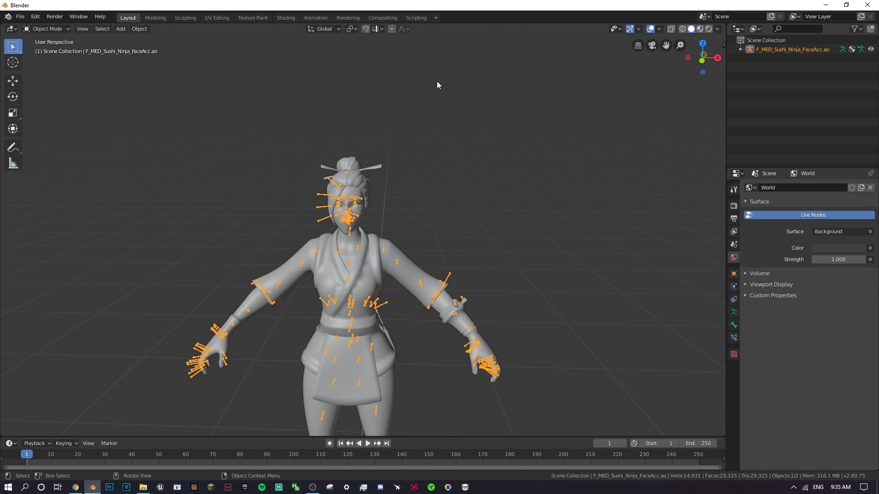